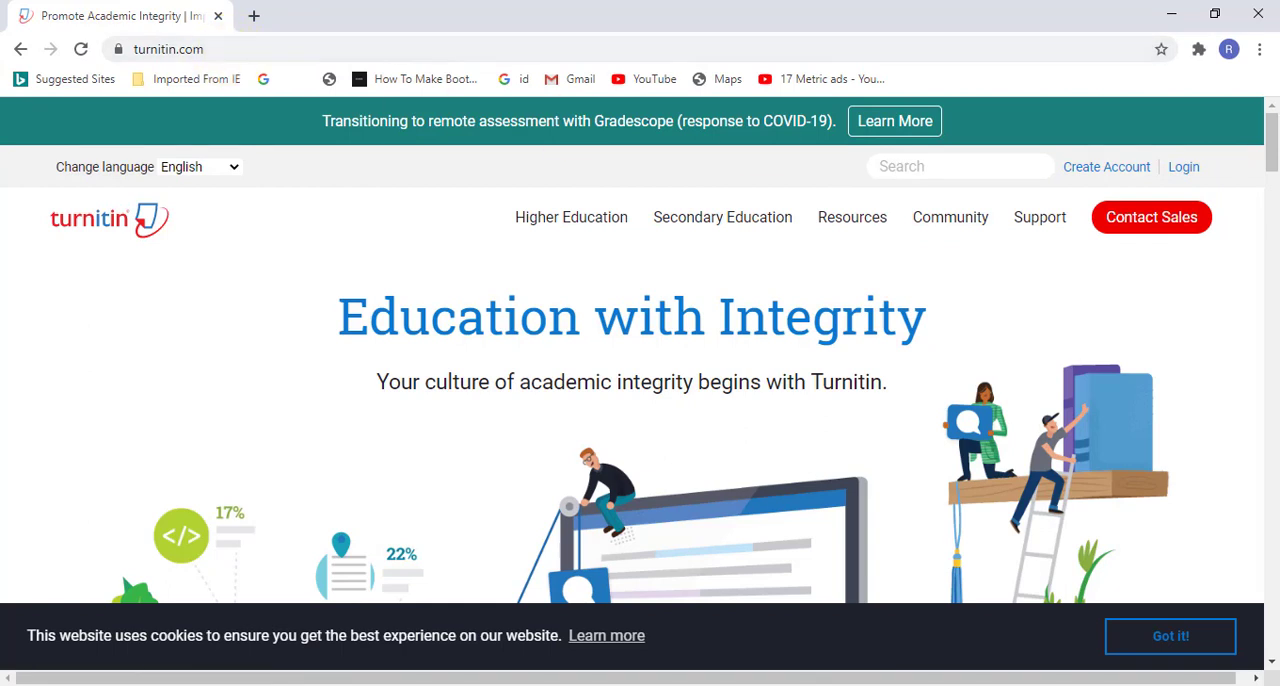
Step: Log in to the Turnitin instructor account with the saved credentials and look through the class list
left_click(1184, 167)
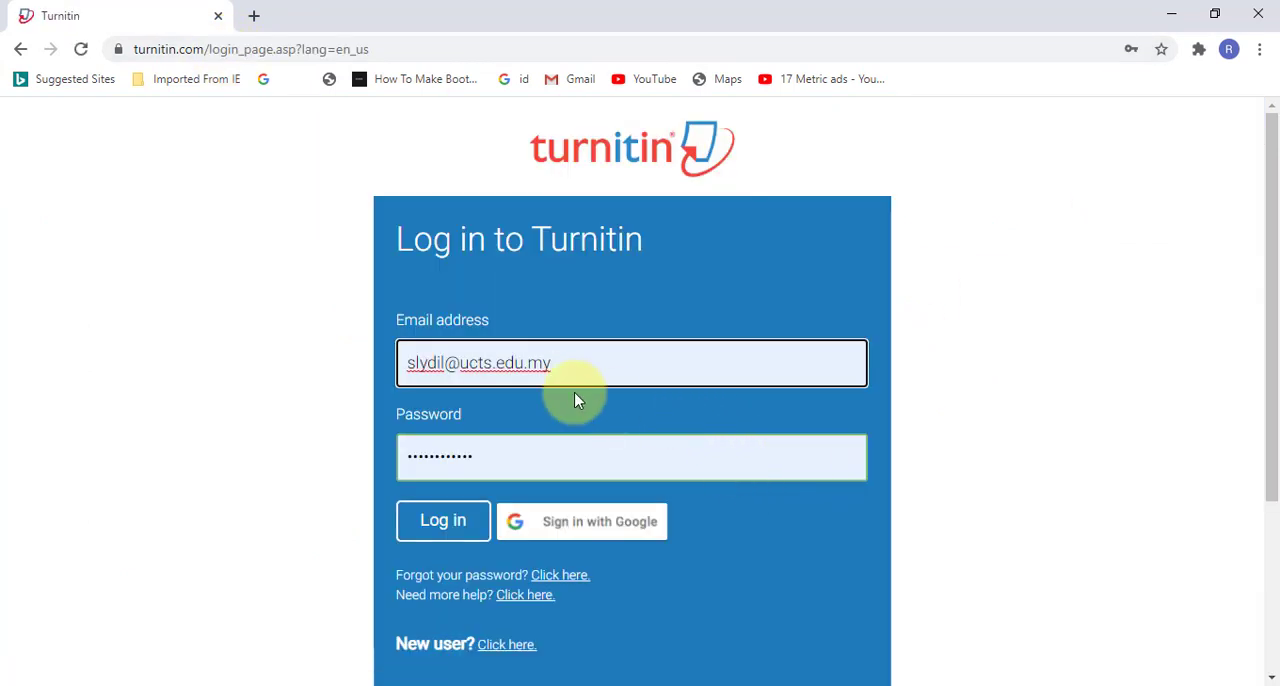
left_click(466, 524)
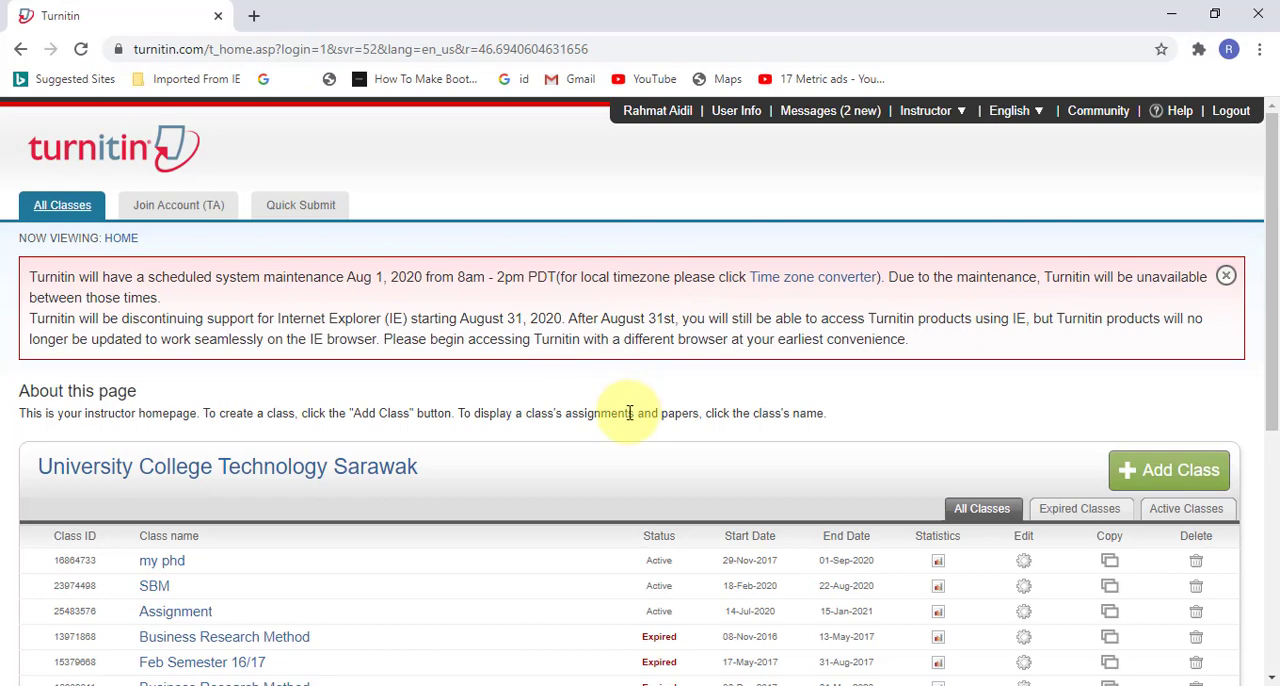
scroll(629, 413, "down", 5)
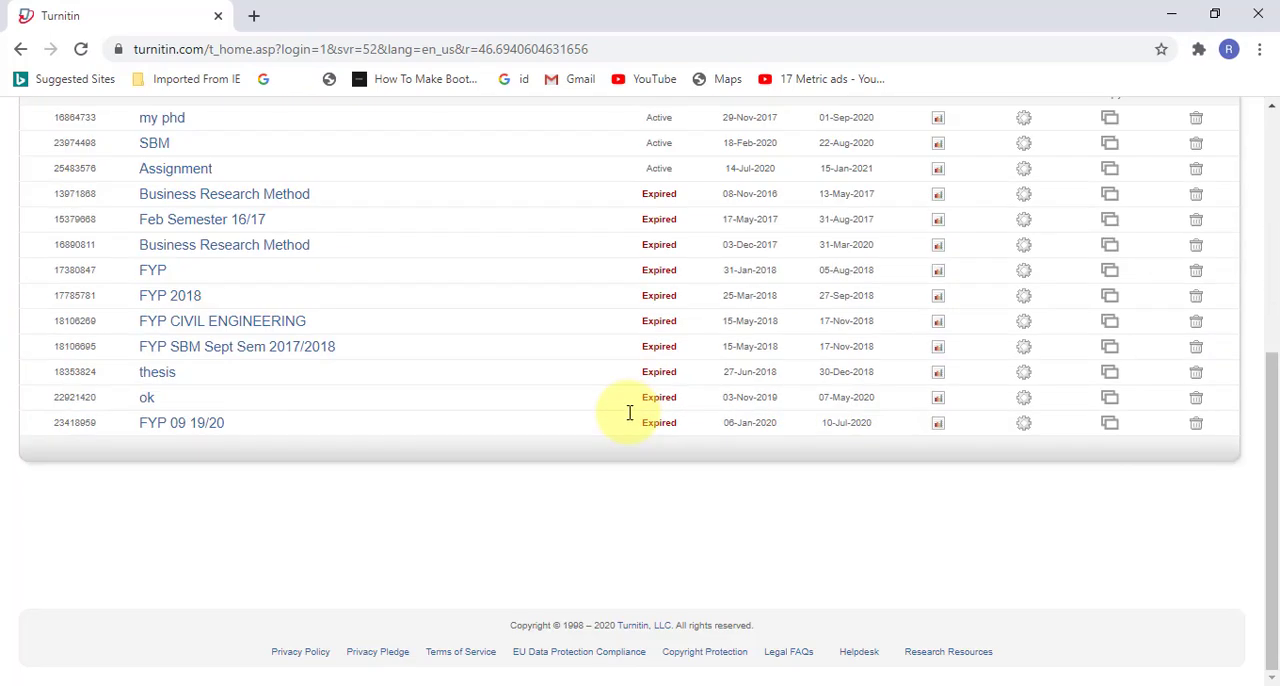
scroll(629, 413, "up", 5)
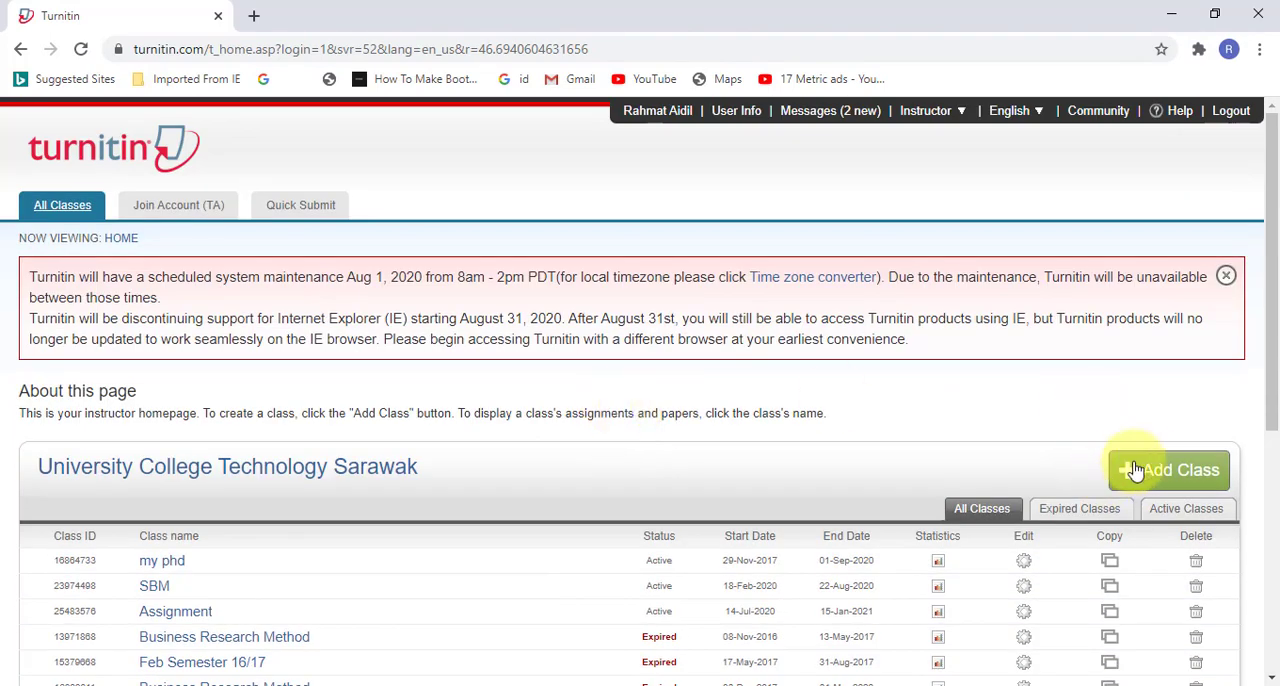
Step: Start a new class of type Standard and name it "Management Information Systems"
left_click(1172, 467)
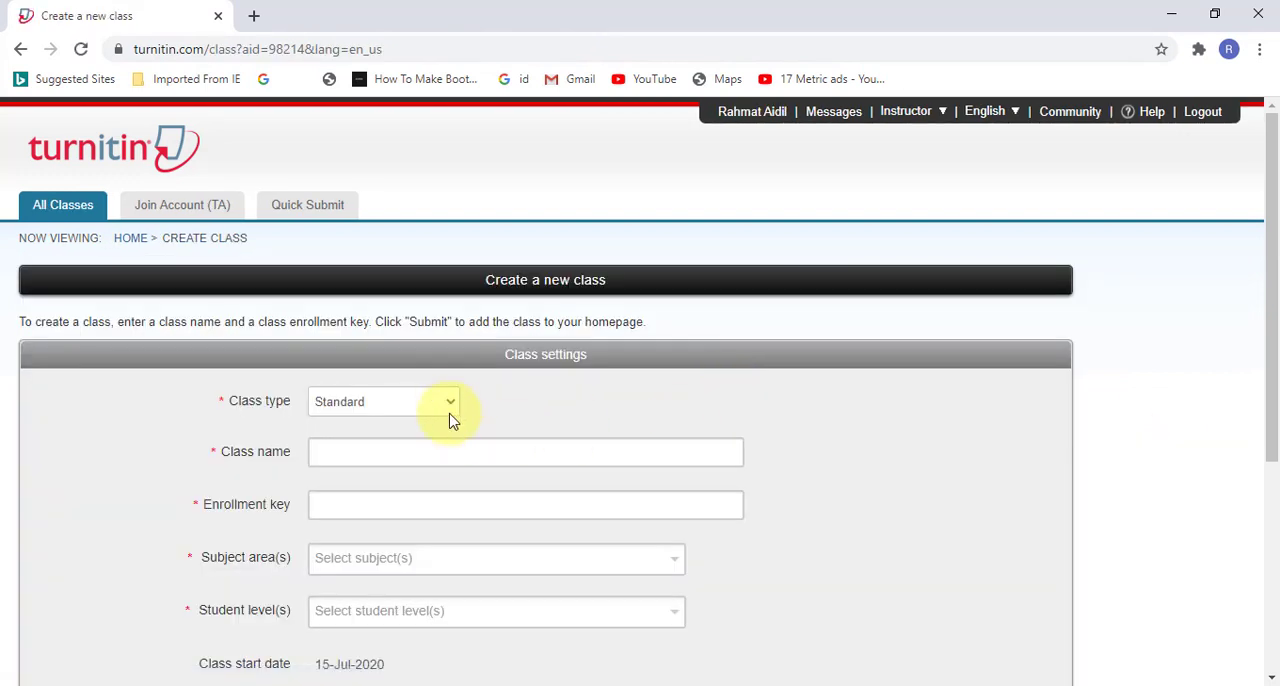
left_click(450, 403)
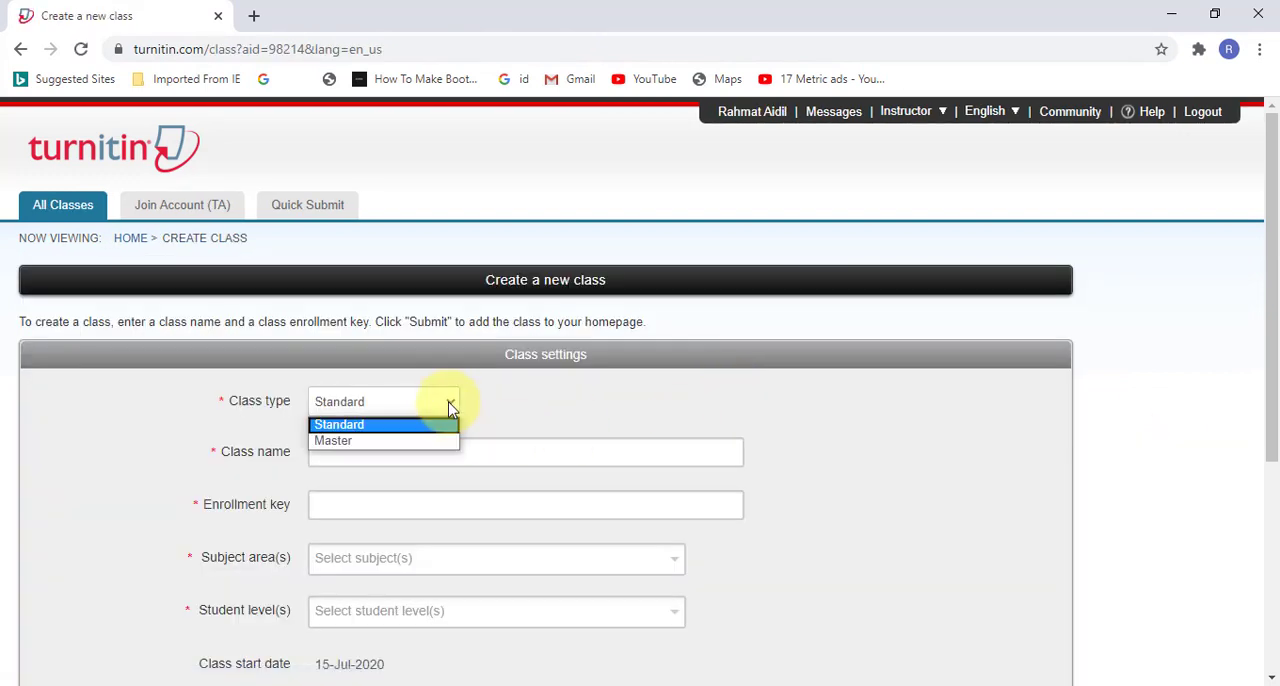
left_click(446, 427)
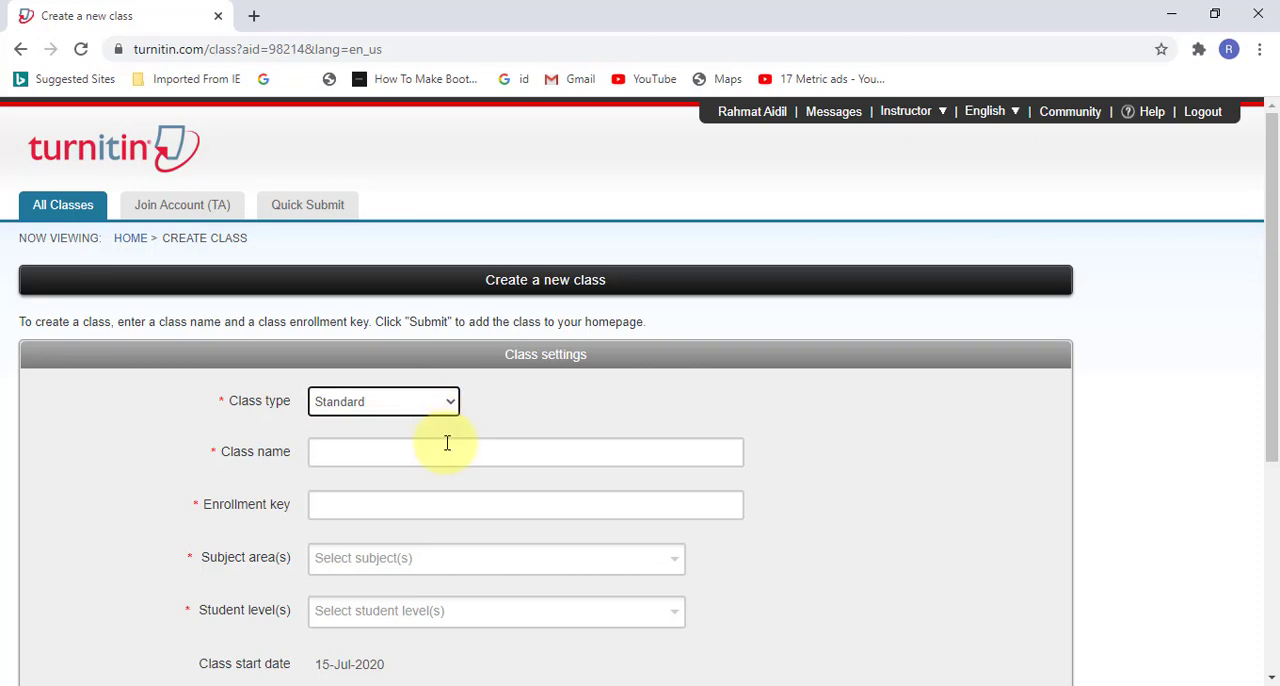
left_click(449, 452)
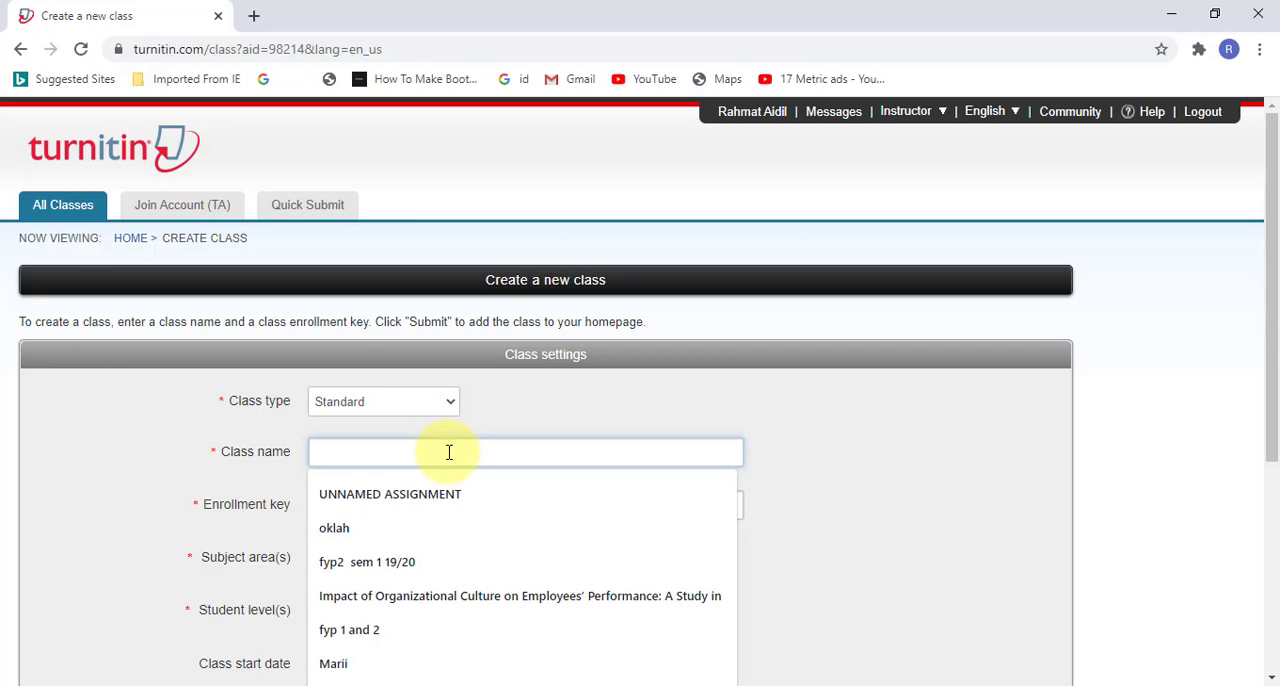
type("Mange")
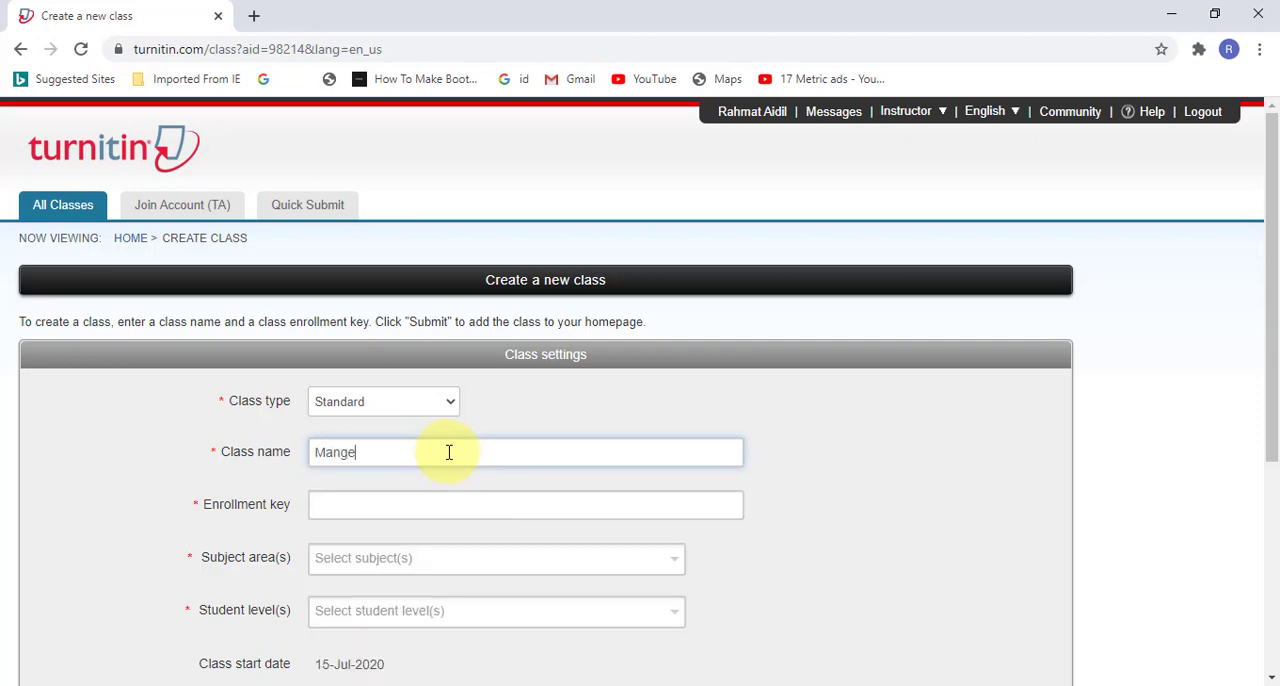
key("BackSpace")
key("BackSpace")
type("agement Information Systems")
key("Tab")
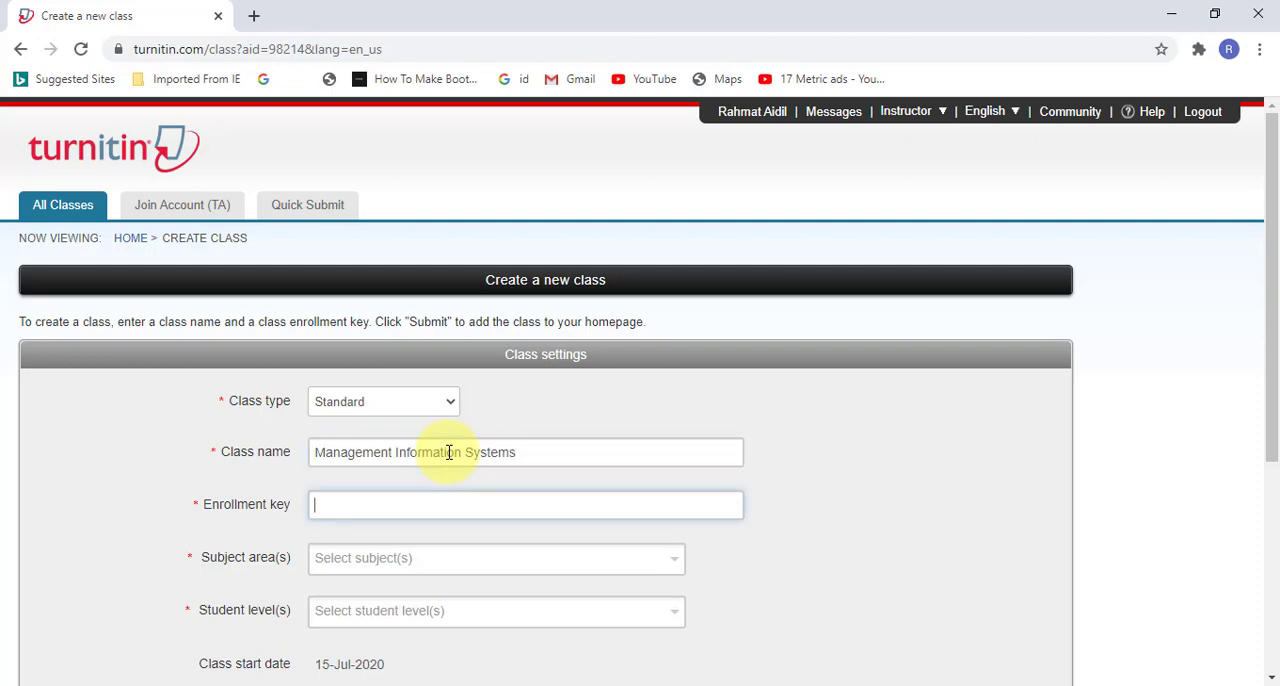
Step: Enter the class enrollment key and set the subject area to Business/Economics
key("Tab")
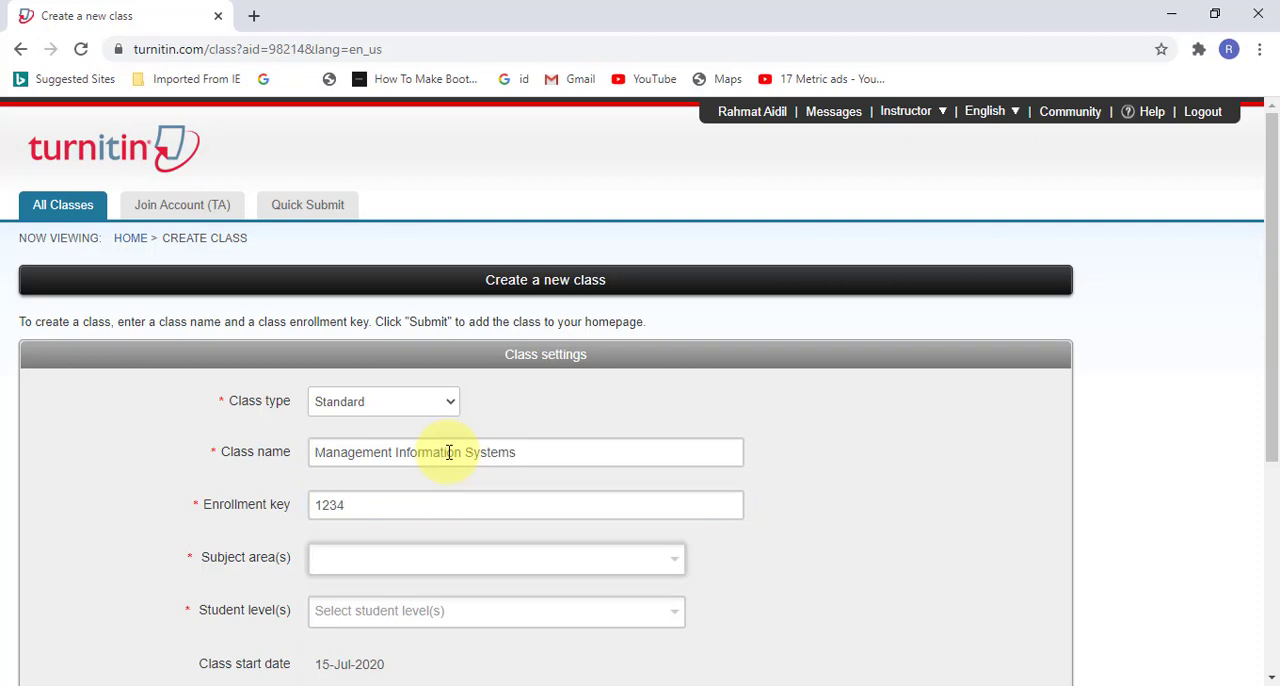
key("Down")
key("Down")
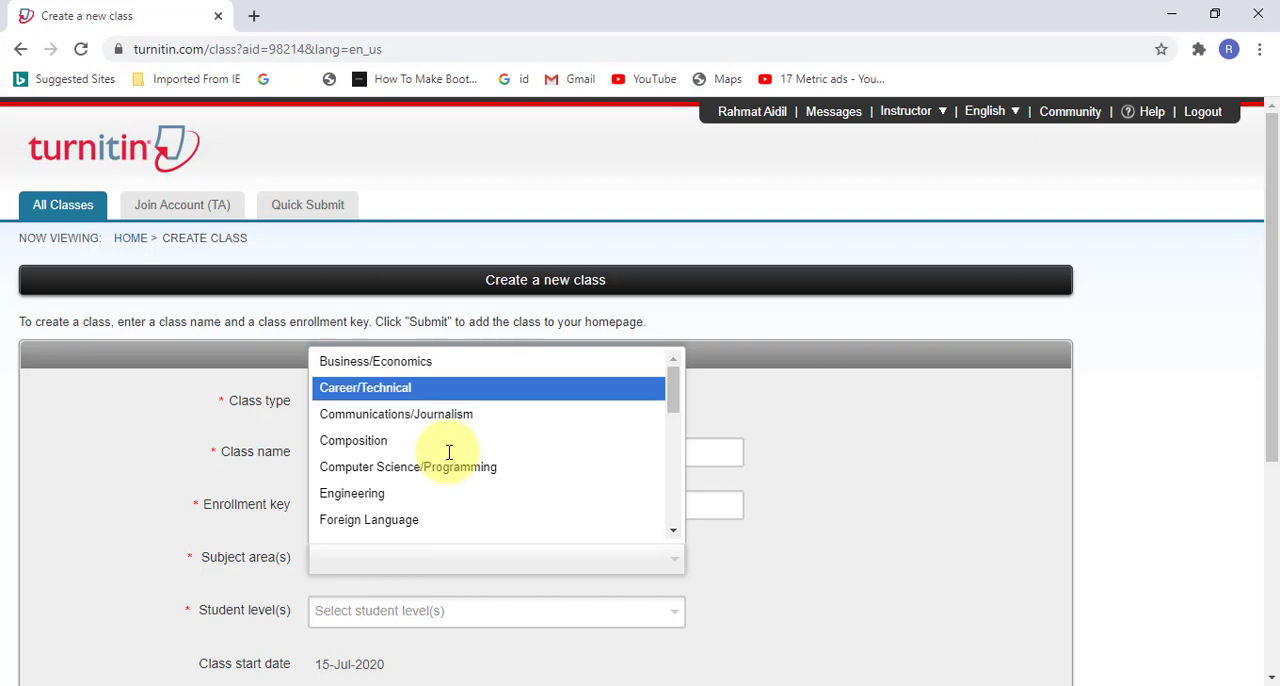
key("Up")
key("Return")
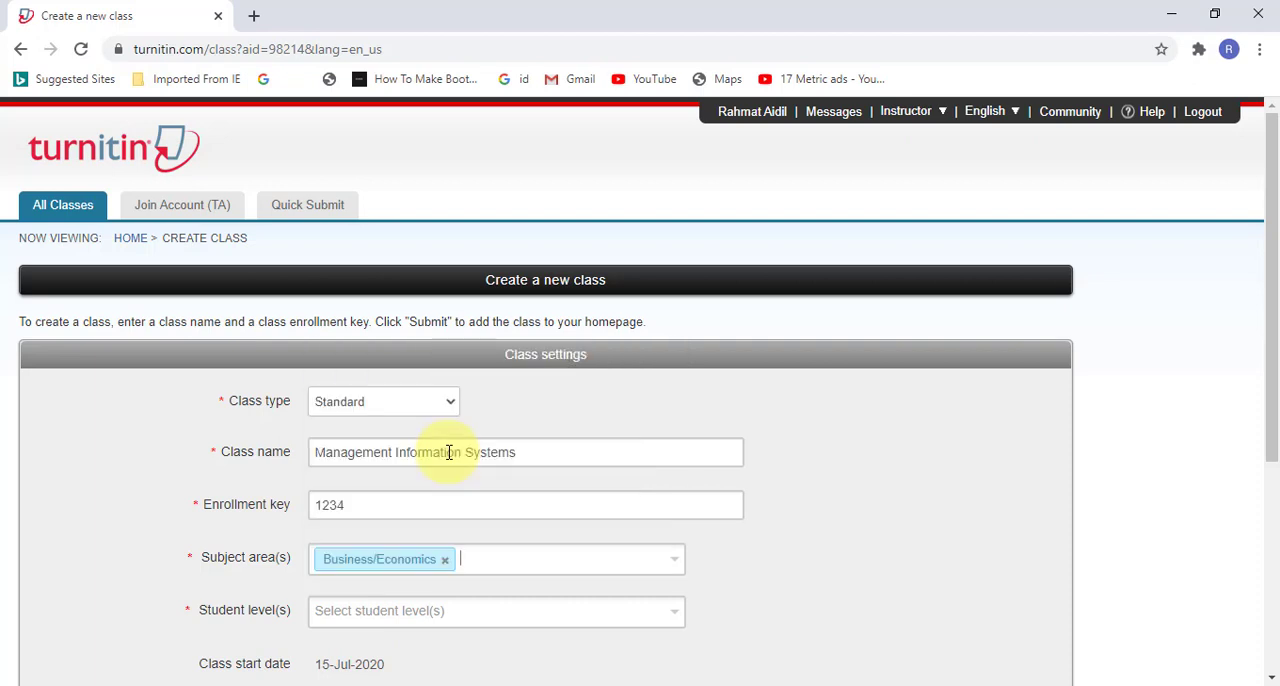
Step: Set the new class's student level to Undergraduate
key("Tab")
key("Down")
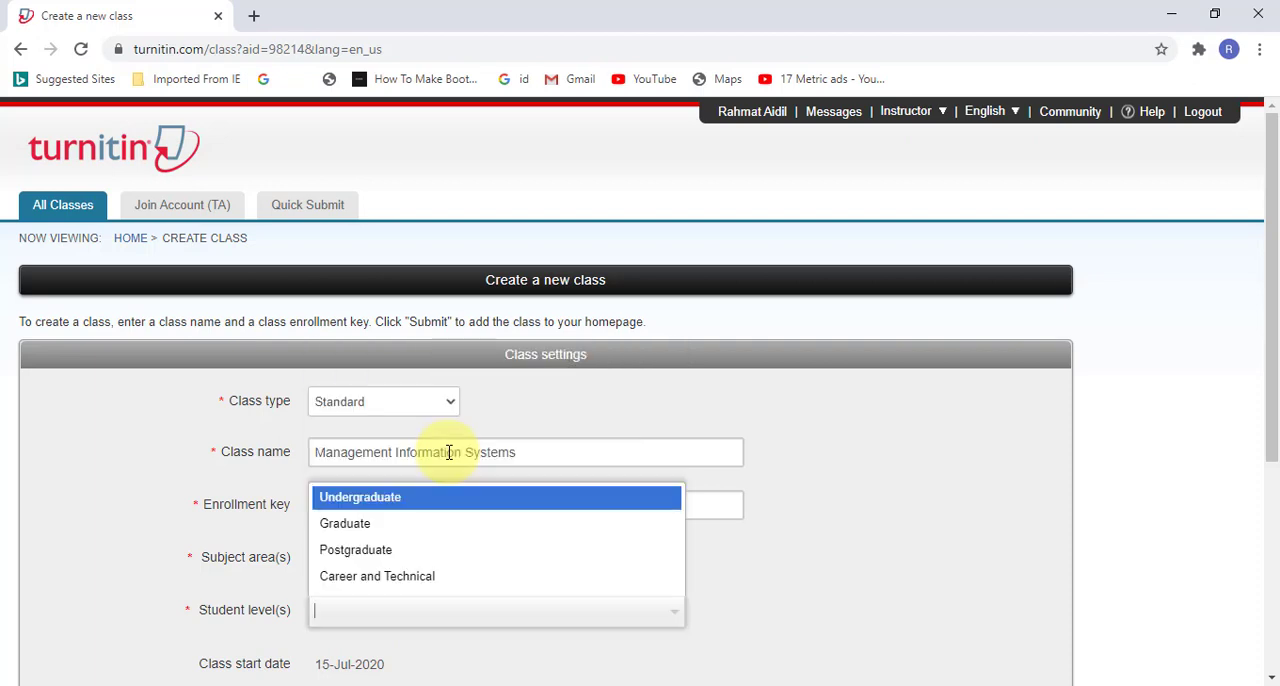
key("Down")
key("Up")
key("Return")
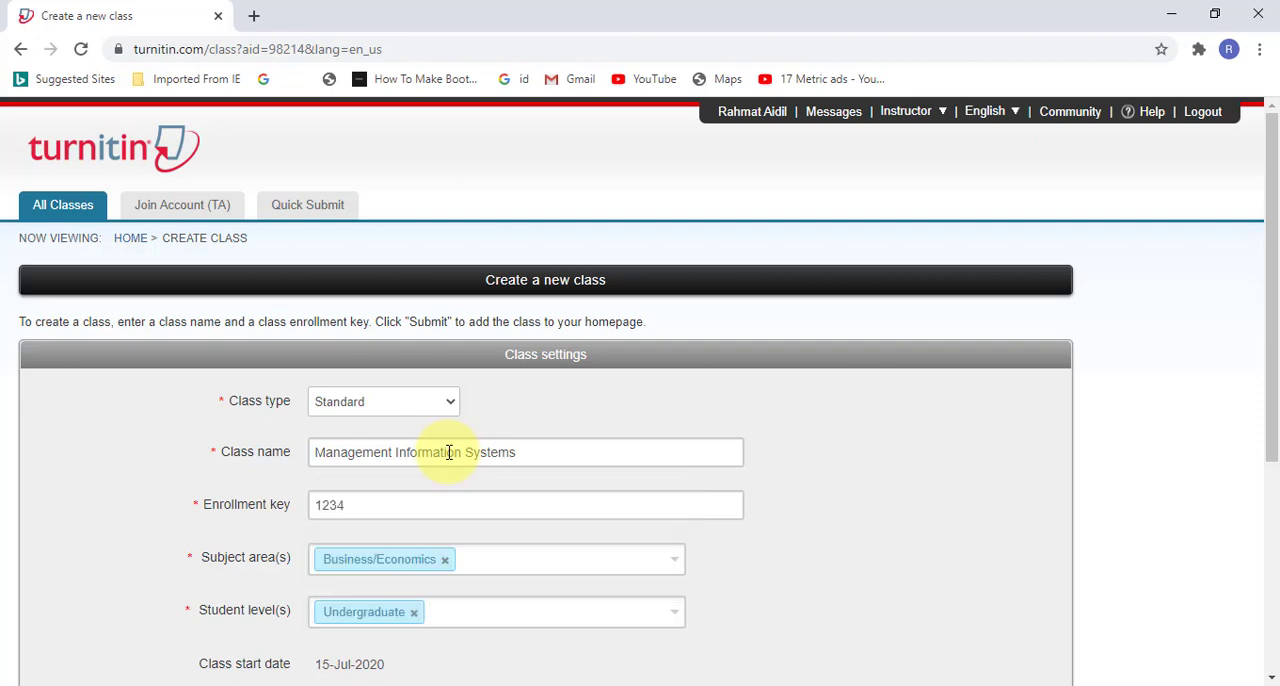
Step: Set the class end date to 30-Sep-2020, submit the new class and dismiss the confirmation
scroll(449, 452, "down", 1)
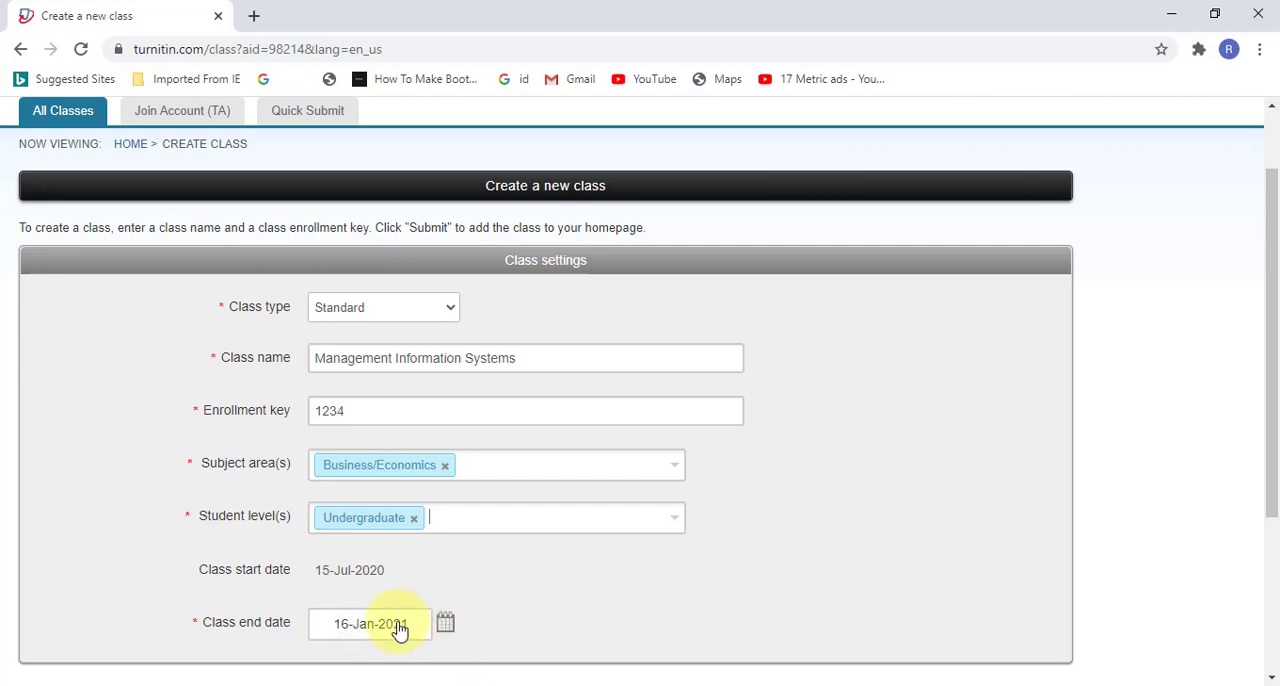
left_click(445, 623)
scroll(455, 620, "down", 3)
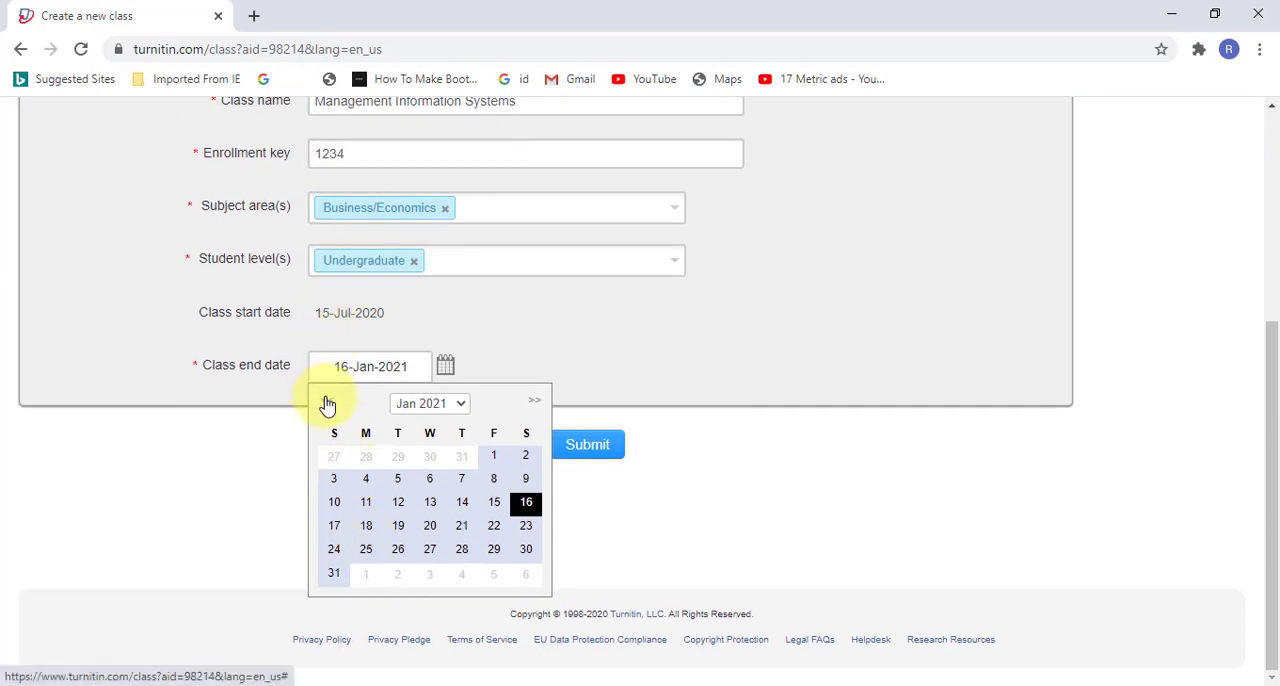
left_click(327, 401)
left_click(327, 401)
left_click(327, 401)
left_click(327, 401)
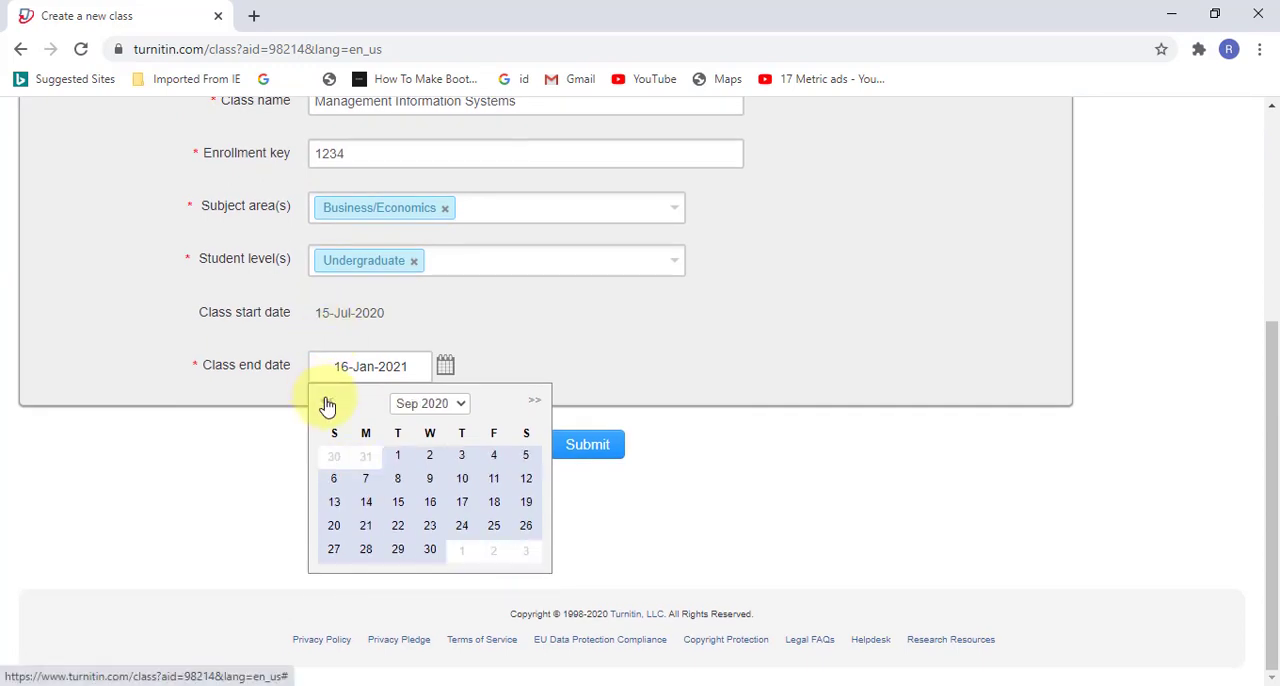
left_click(431, 550)
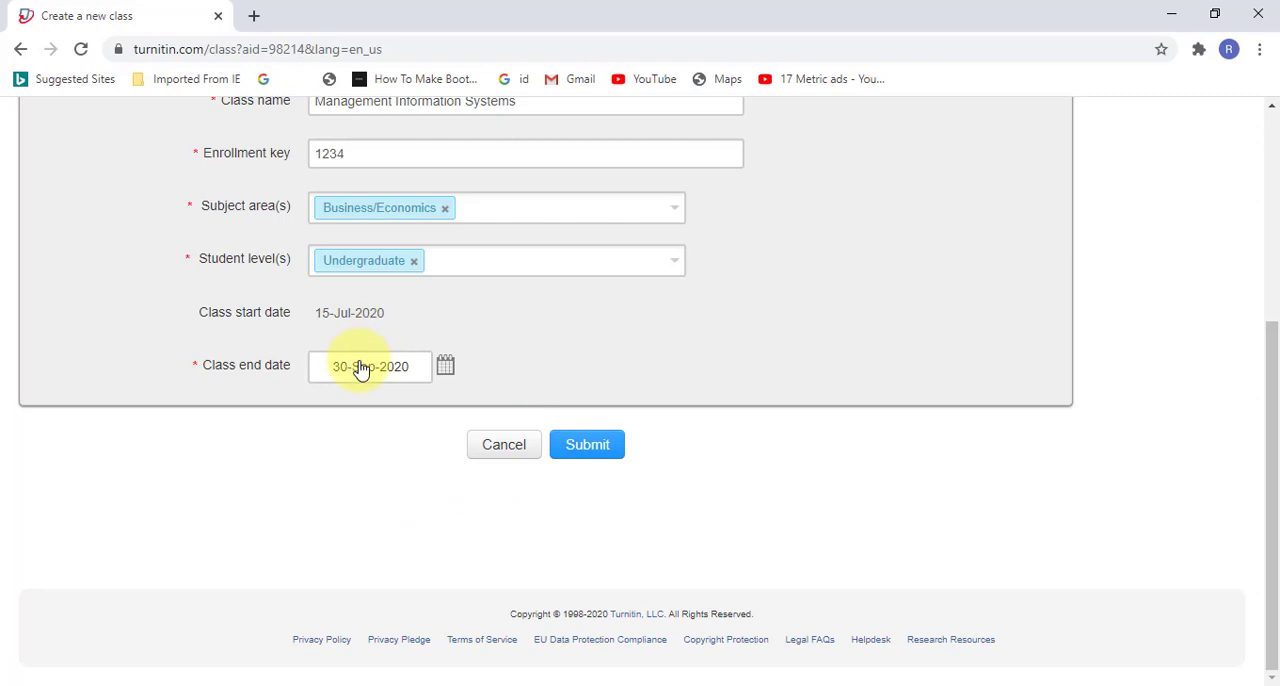
left_click(588, 445)
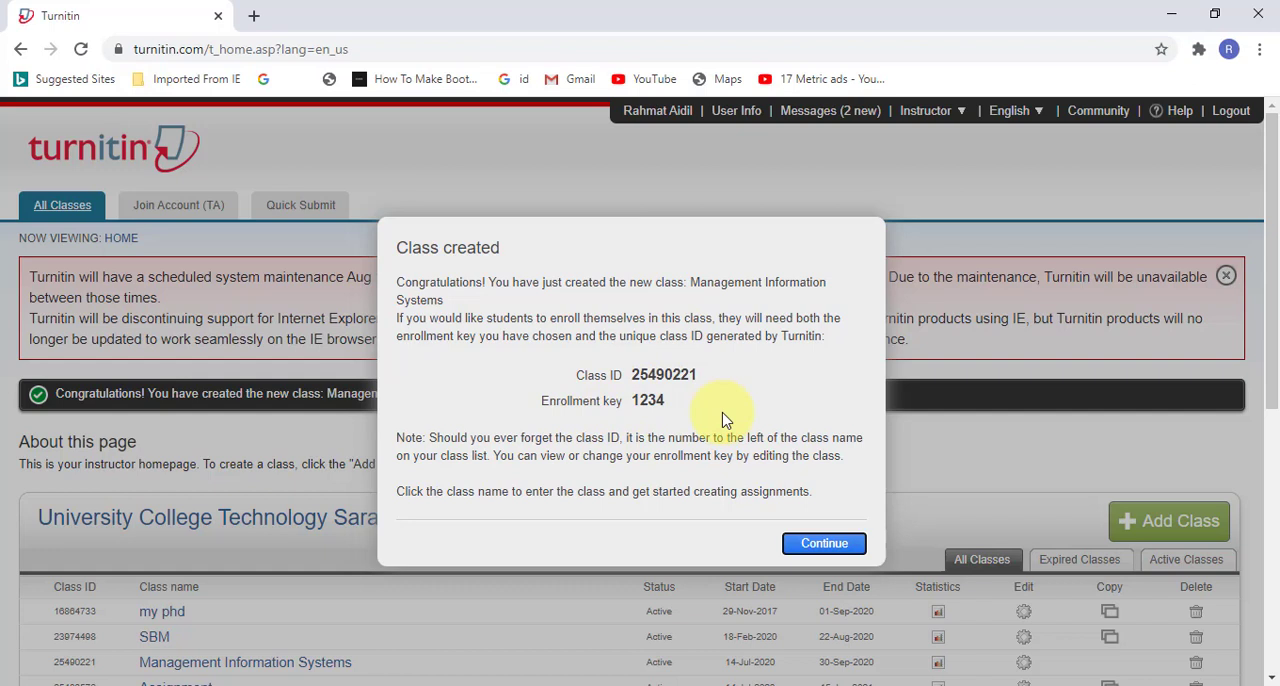
left_click(824, 545)
Step: Open the Management Information Systems class and start a new assignment in it
scroll(900, 500, "down", 3)
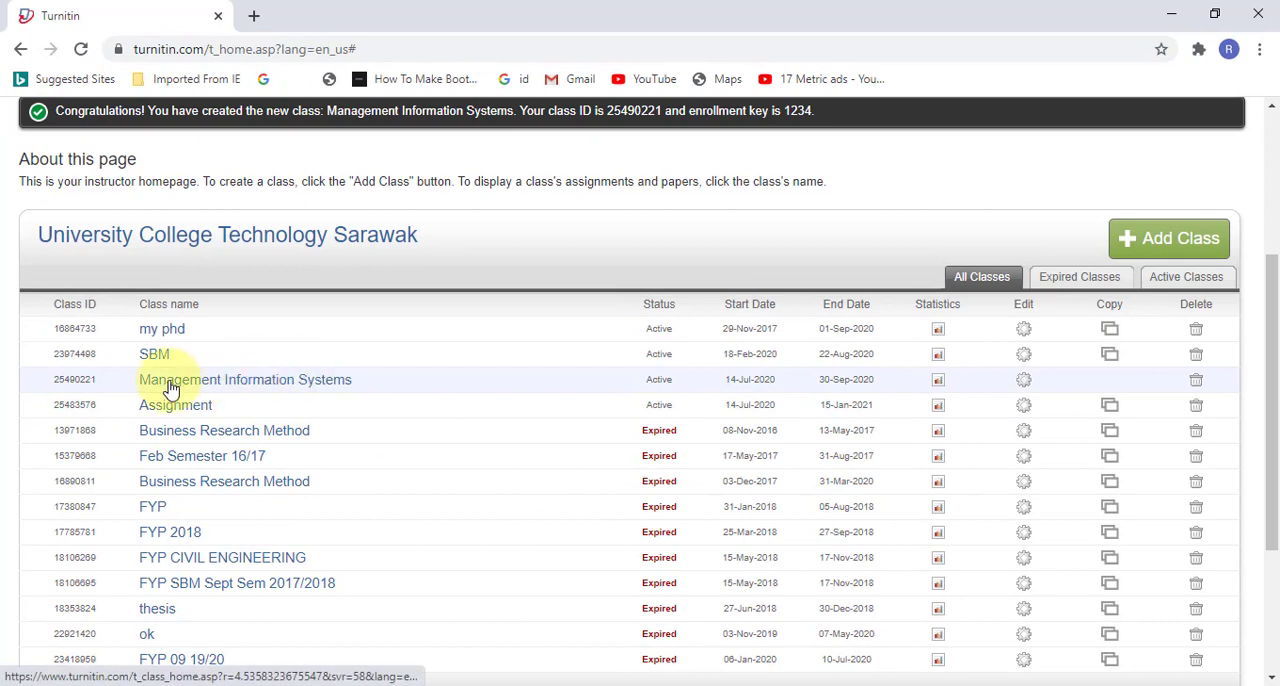
left_click(283, 379)
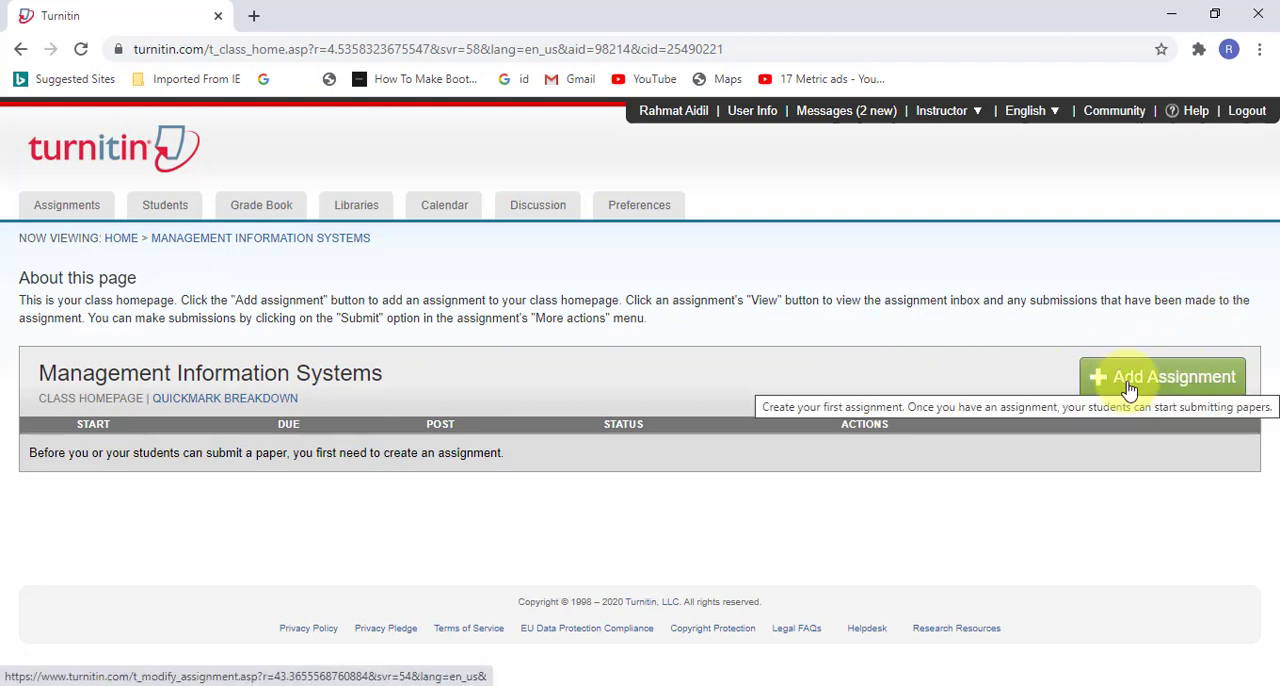
left_click(1129, 389)
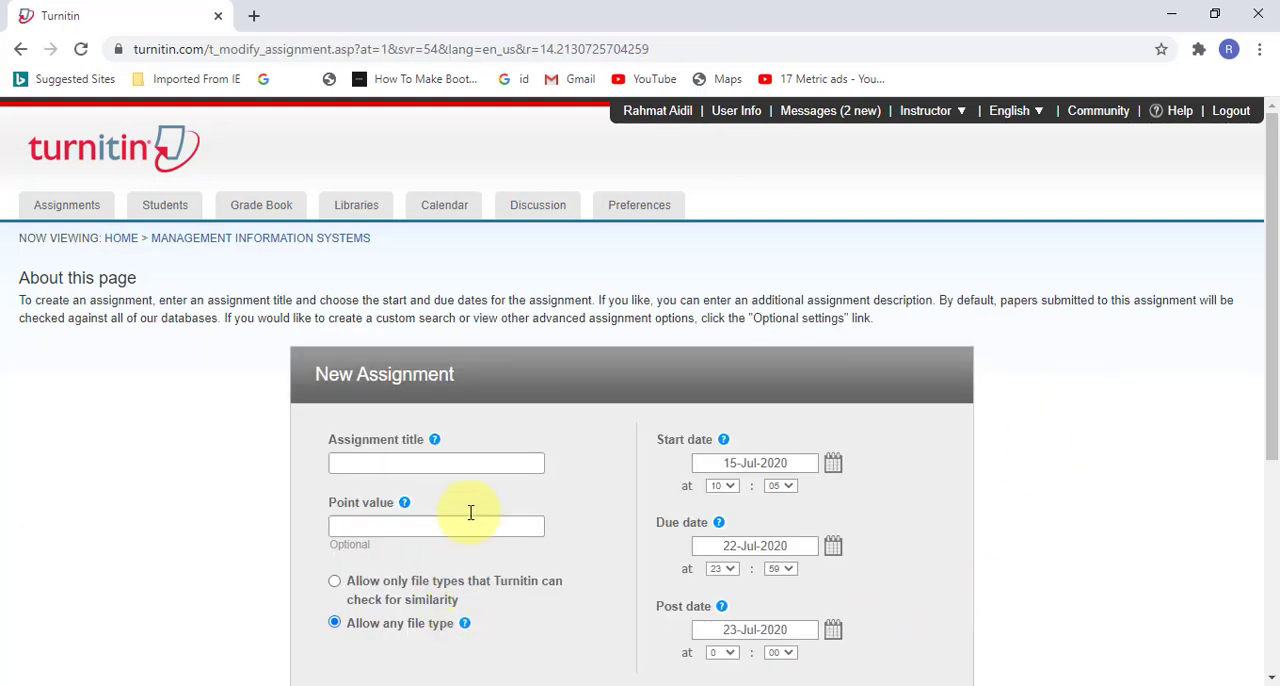
Step: Title the new assignment "Individual Assigment" using the saved suggestion
left_click(511, 465)
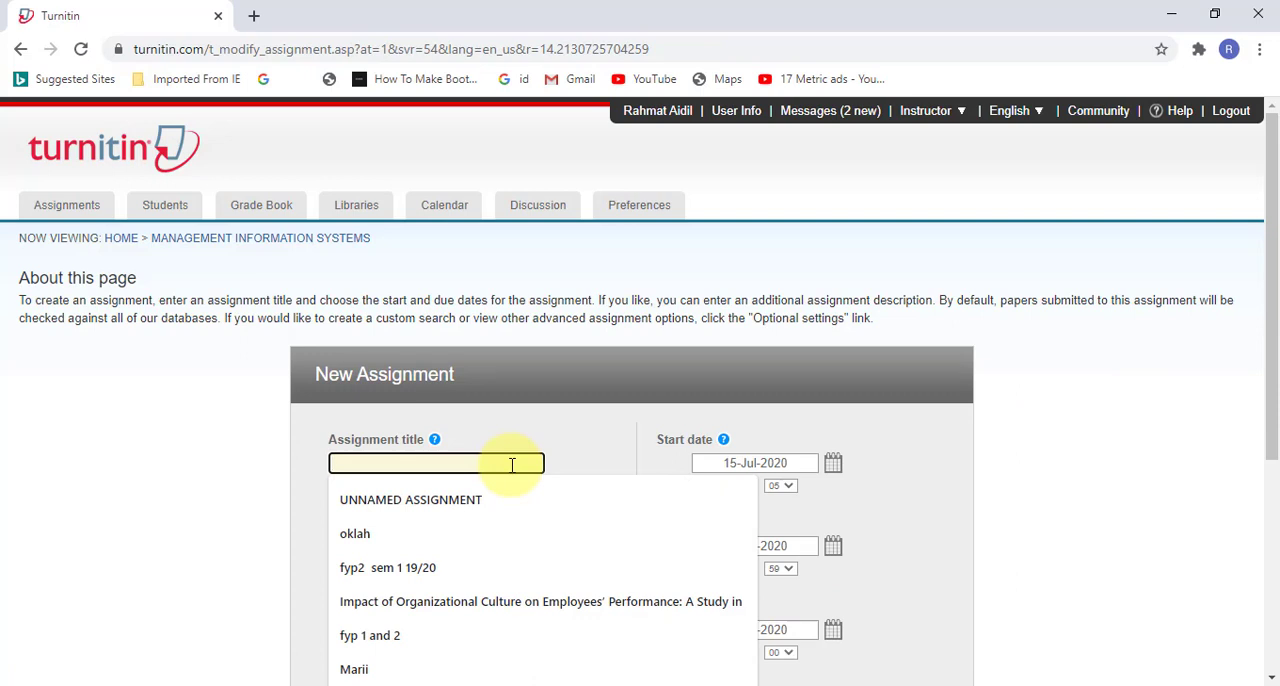
type("Indi")
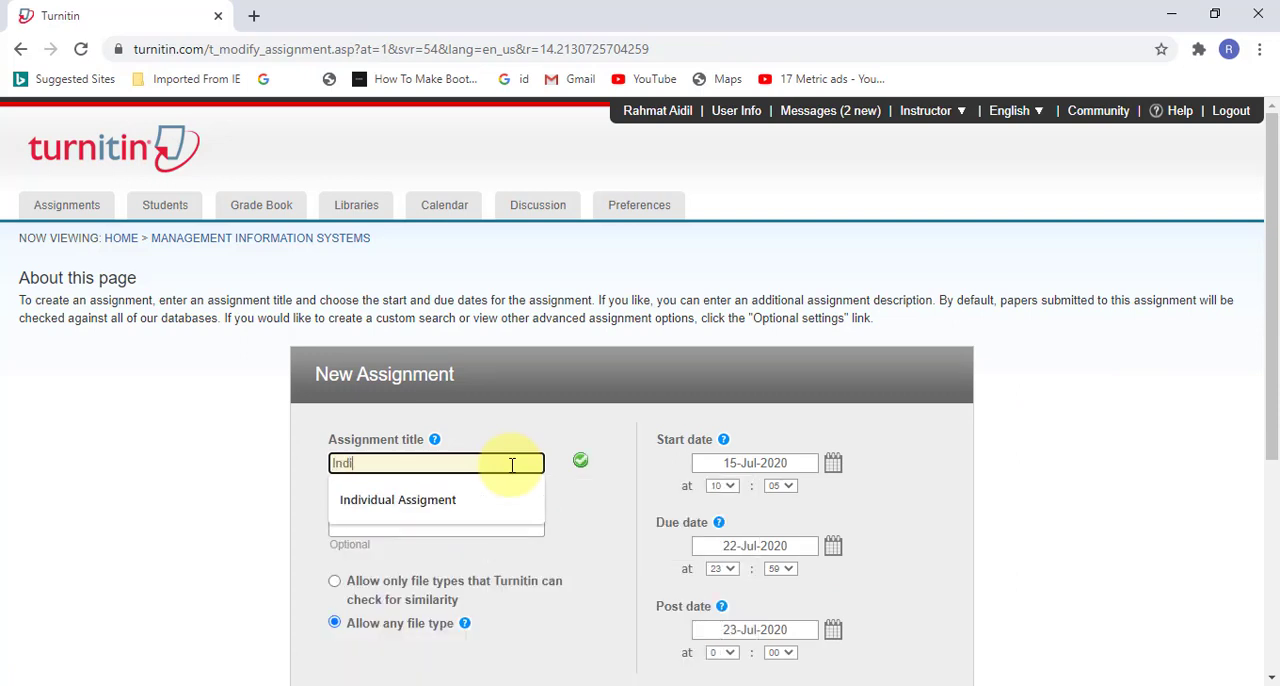
type("vidual")
key("Down")
key("Return")
key("Tab")
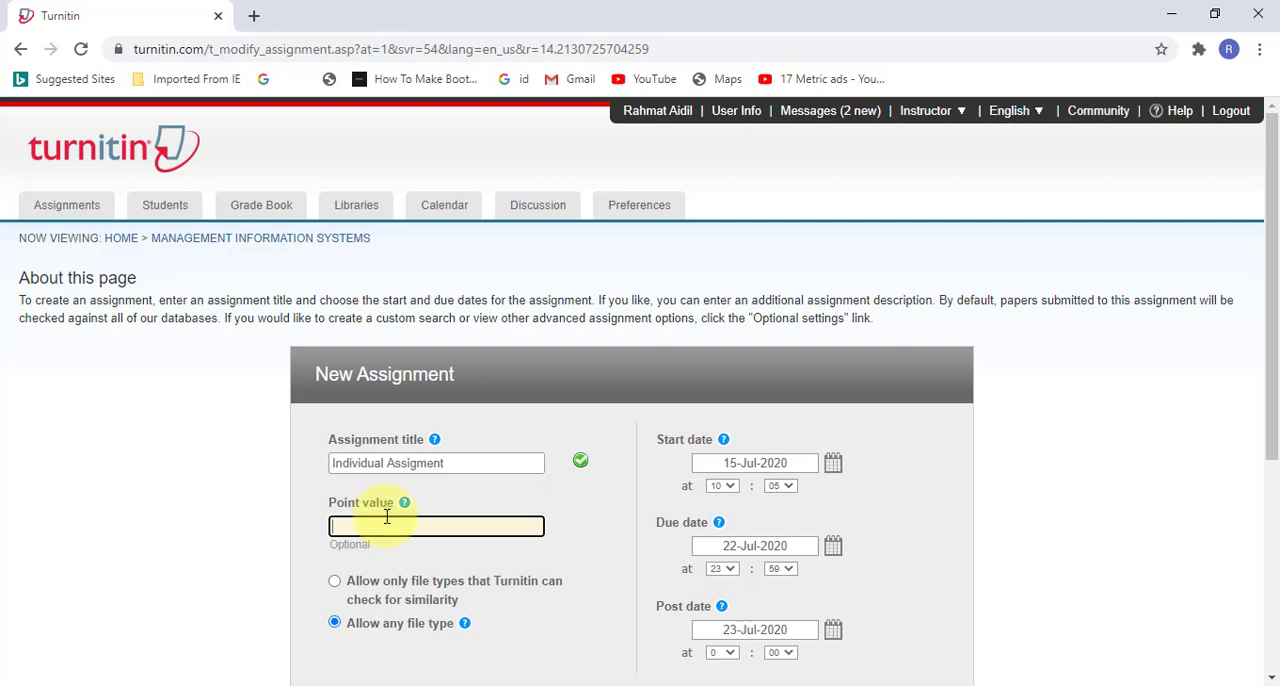
Step: Set the assignment's due date to 31-Aug-2020
scroll(697, 270, "down", 2)
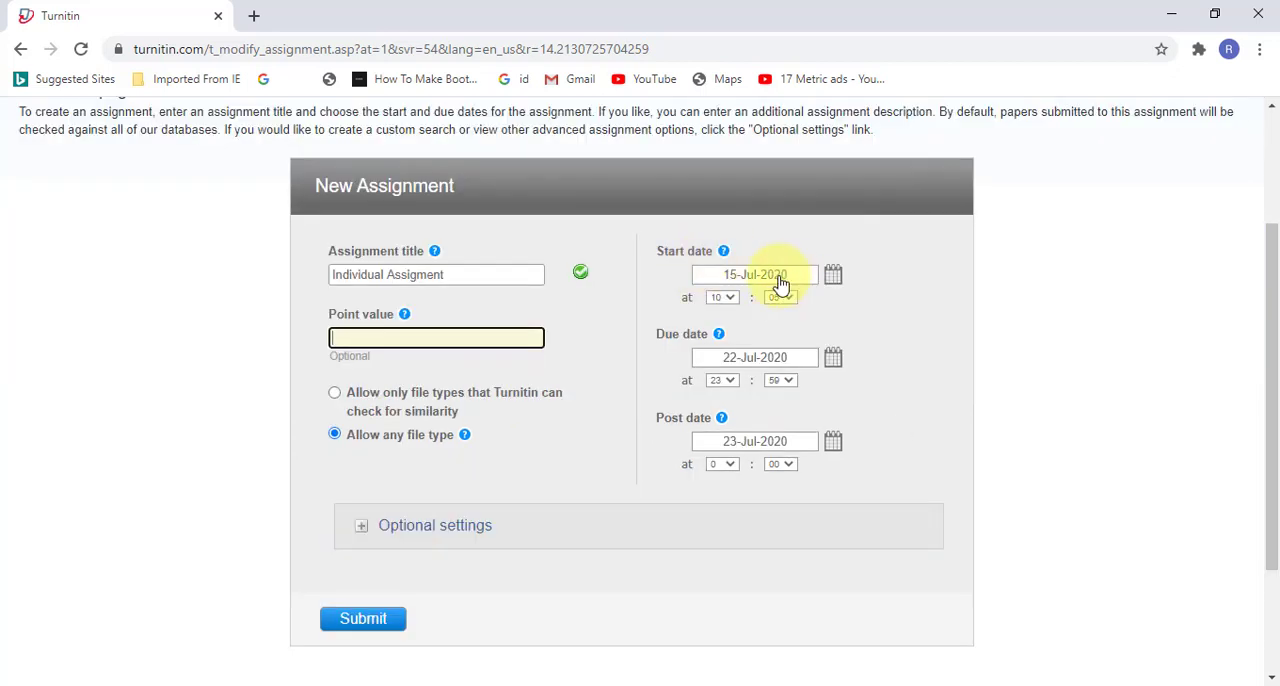
left_click(836, 362)
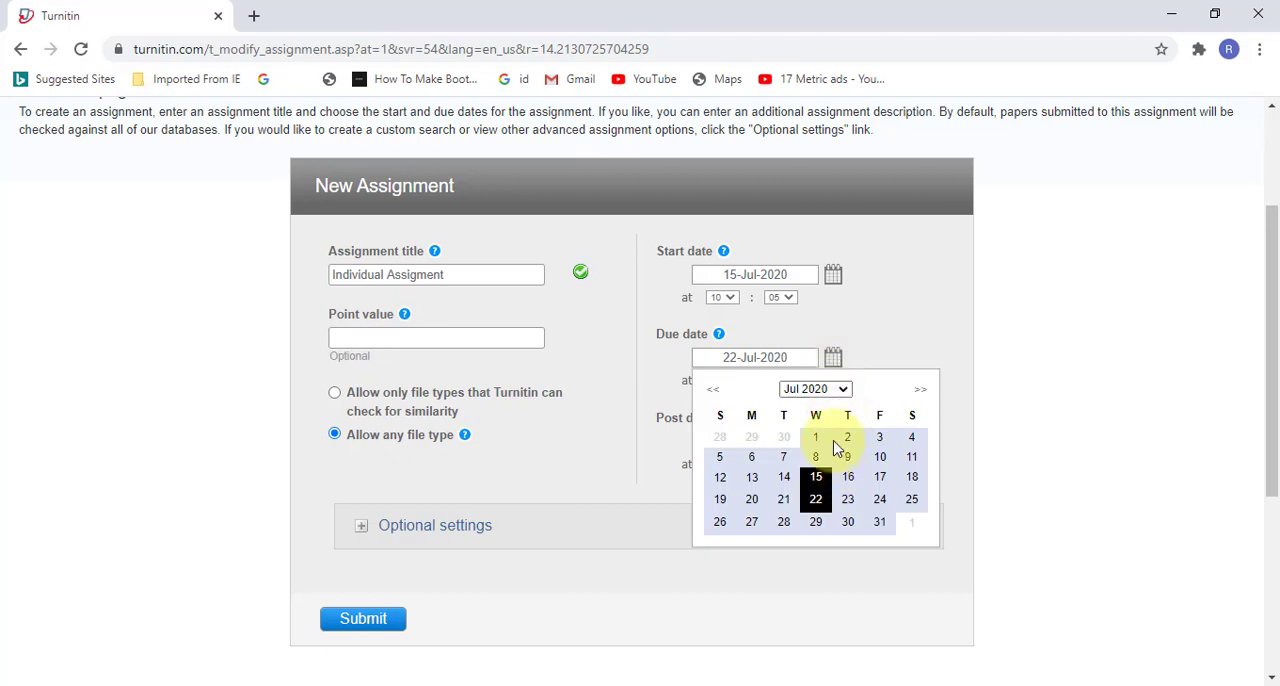
left_click(845, 389)
left_click(848, 392)
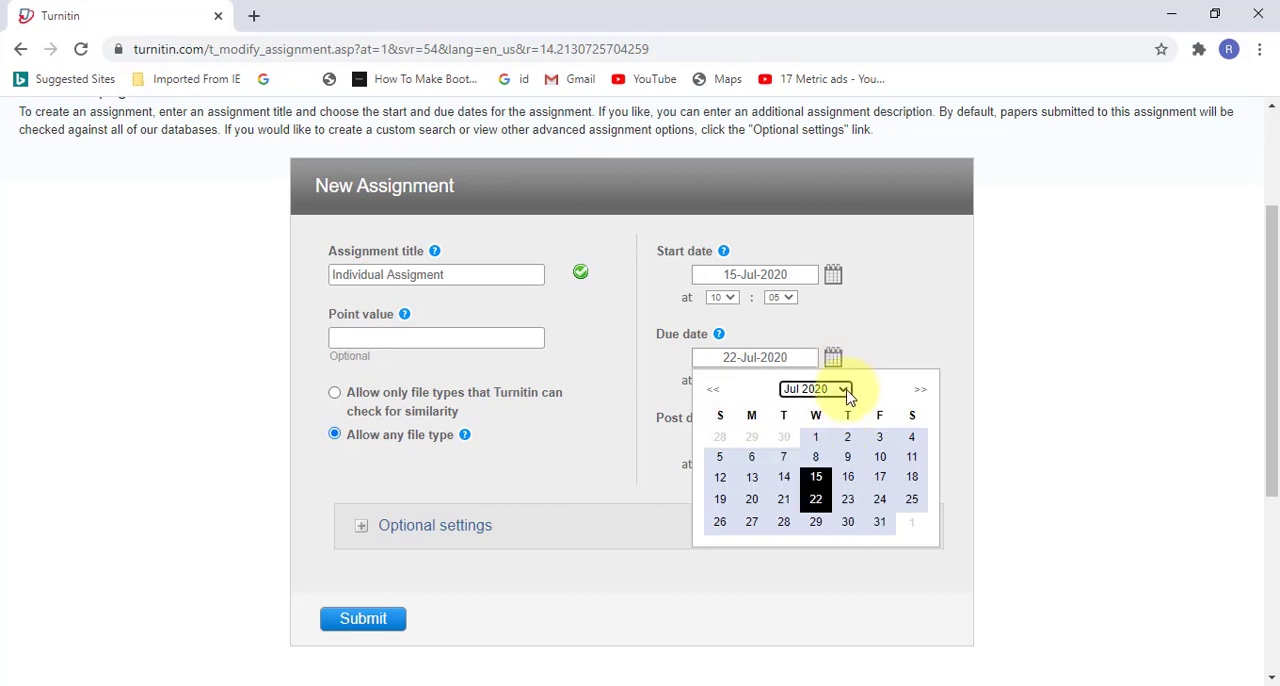
left_click(920, 389)
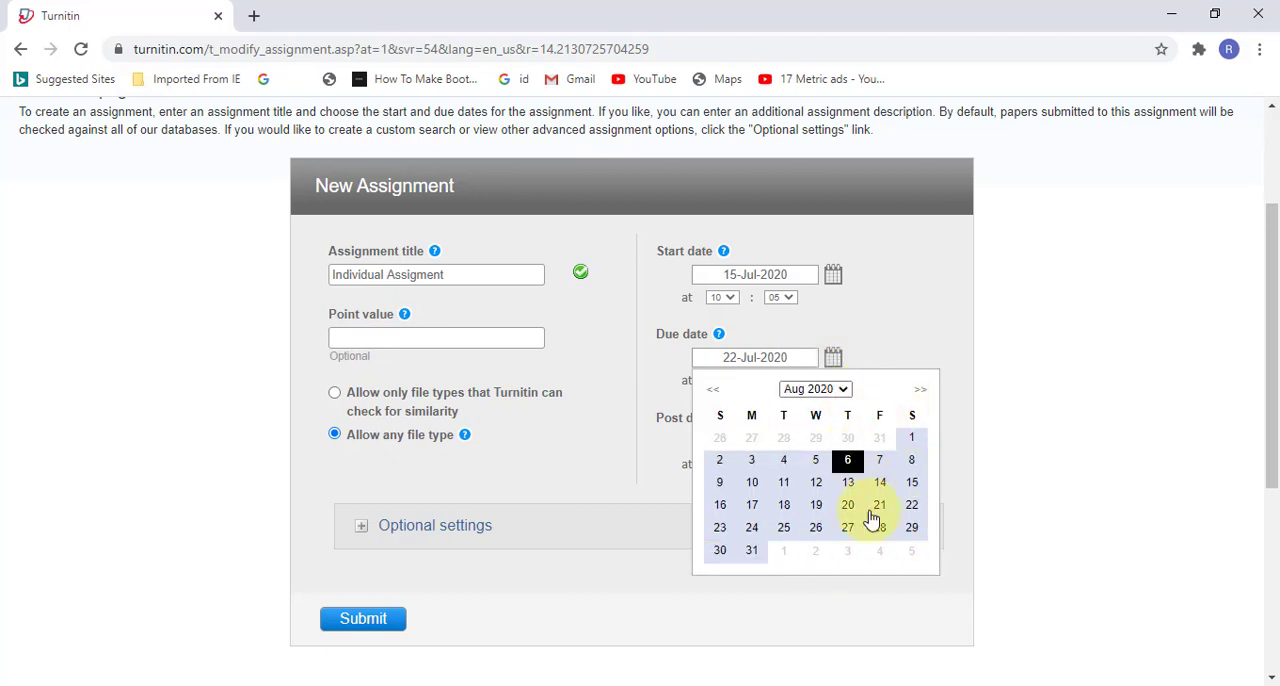
left_click(752, 553)
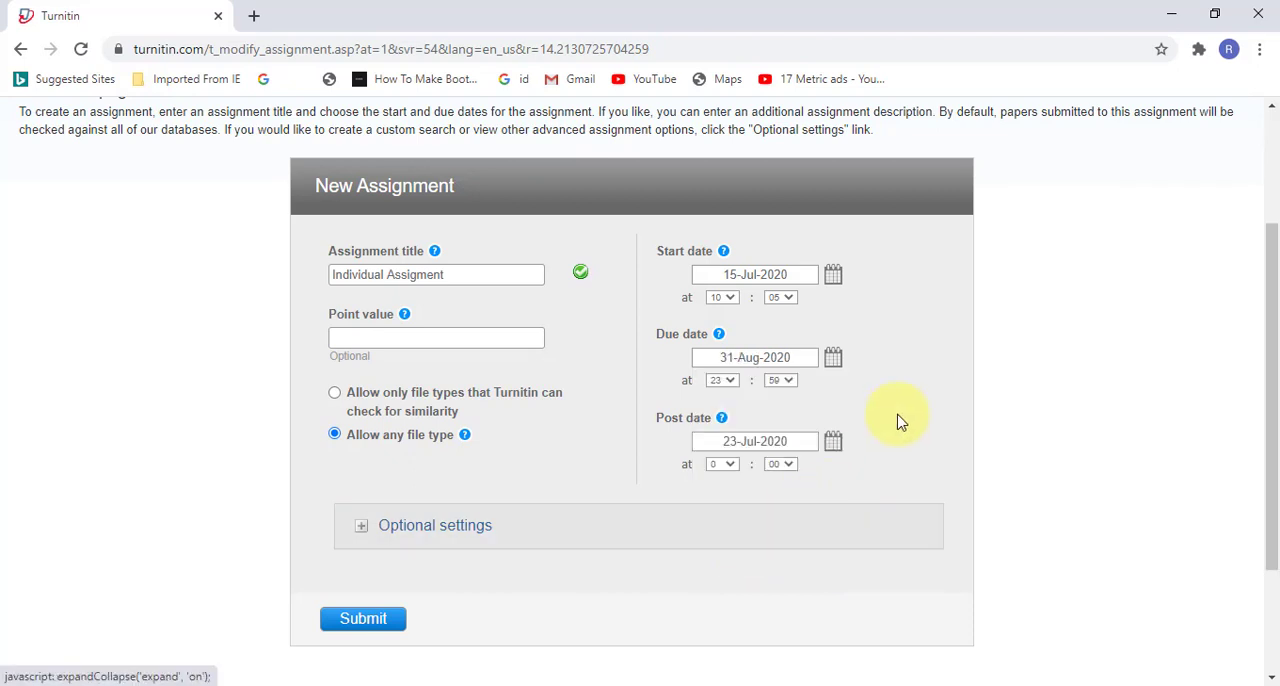
left_click(832, 442)
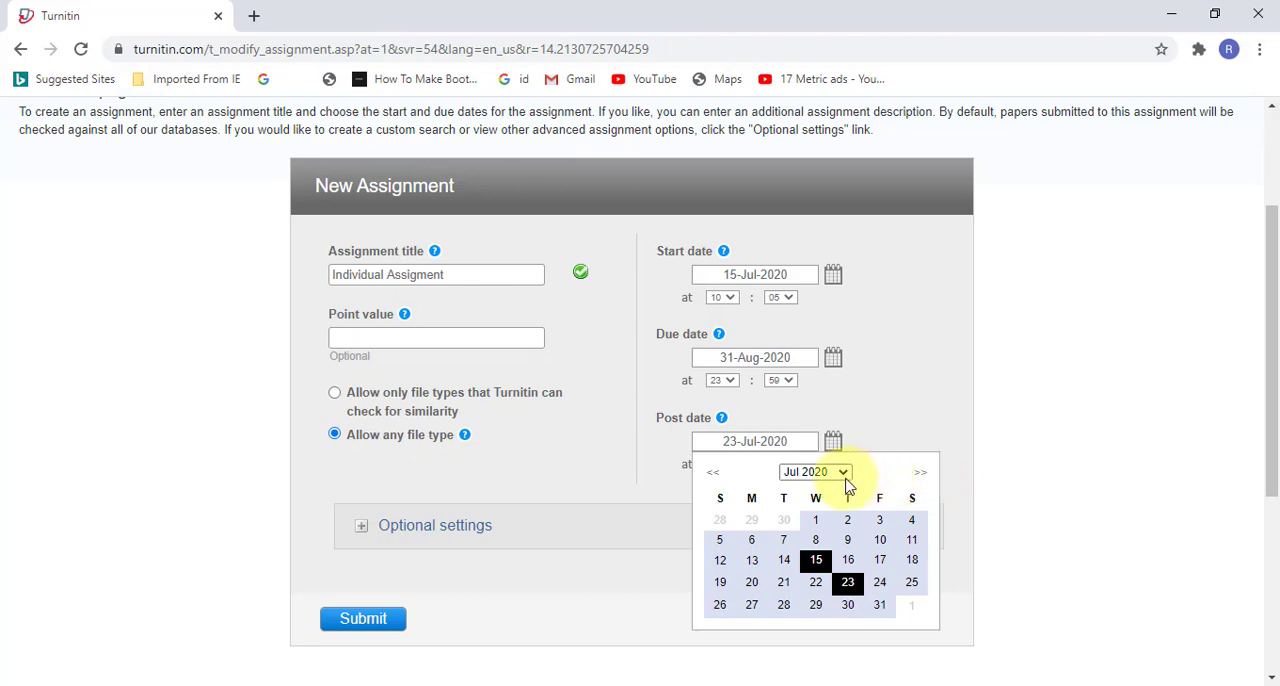
left_click(912, 400)
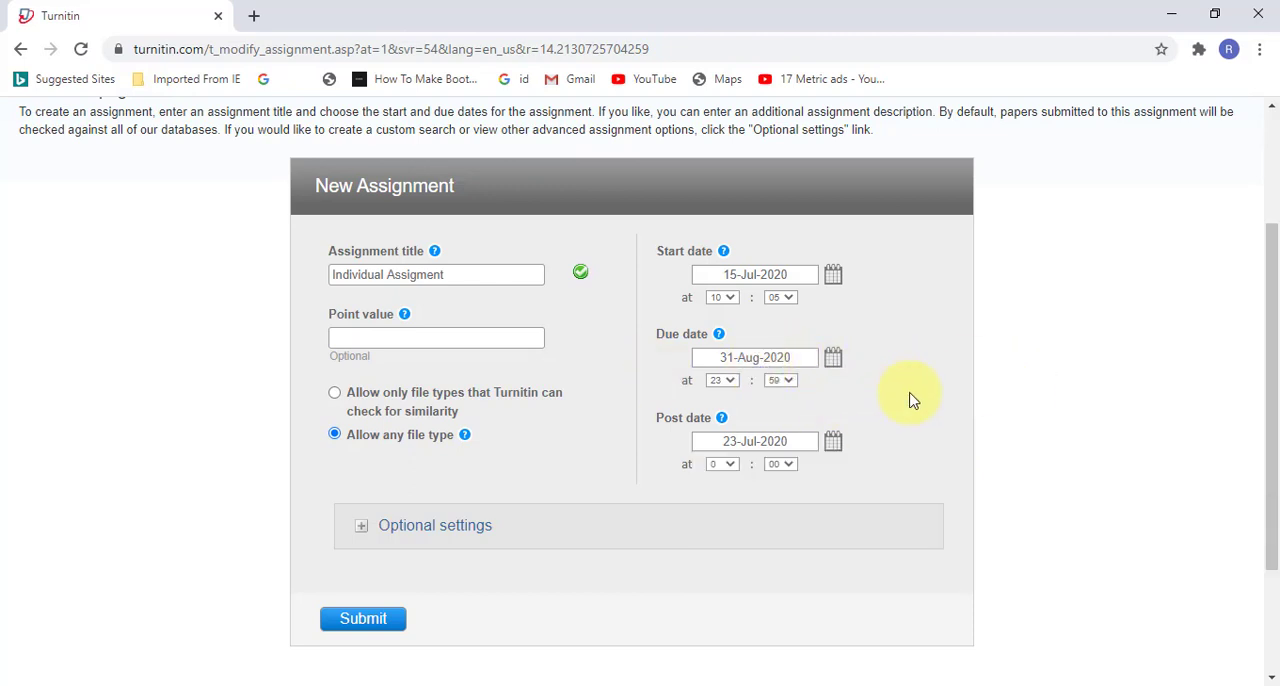
Step: Expand the assignment's optional settings and generate student Similarity Reports "immediately (can overwrite reports until due date)"
scroll(700, 550, "down", 3)
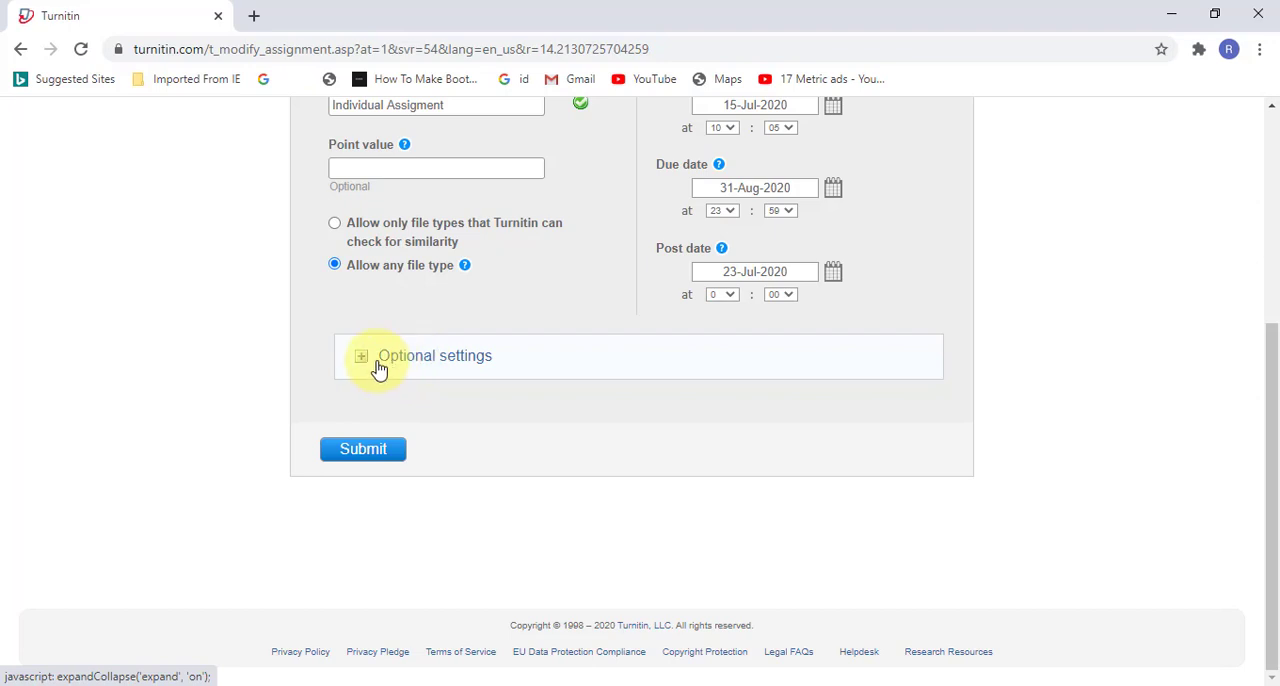
left_click(379, 369)
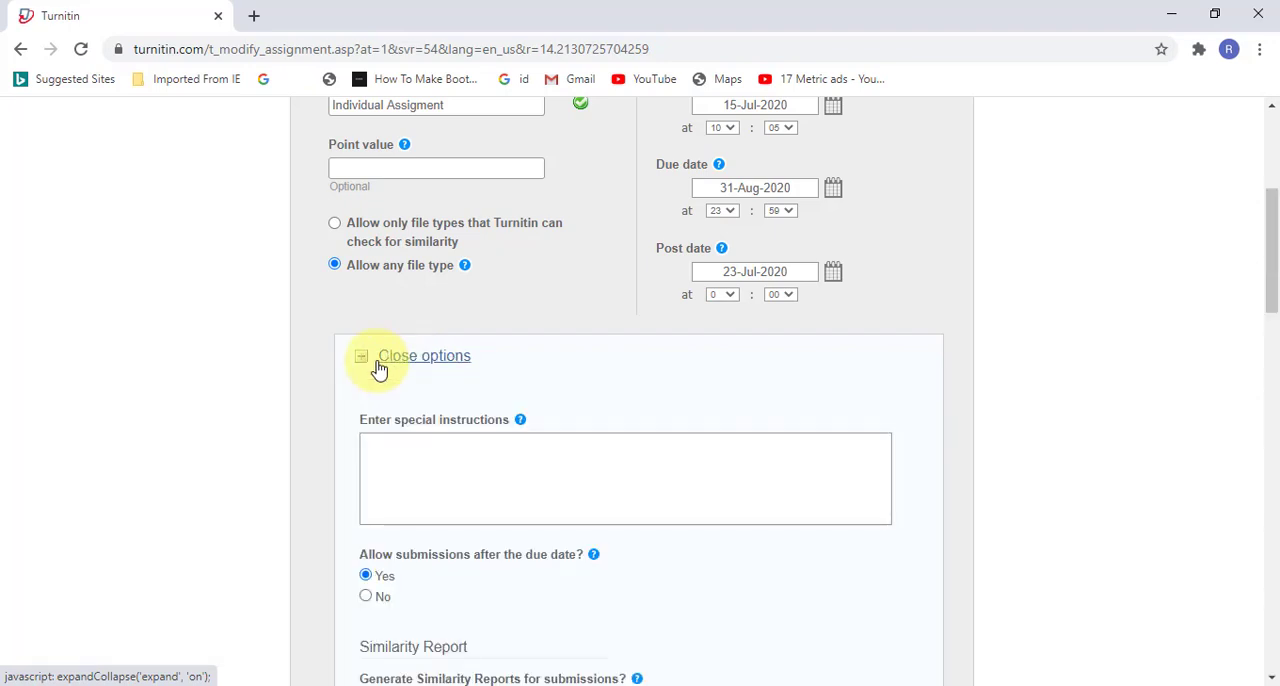
scroll(726, 449, "down", 2)
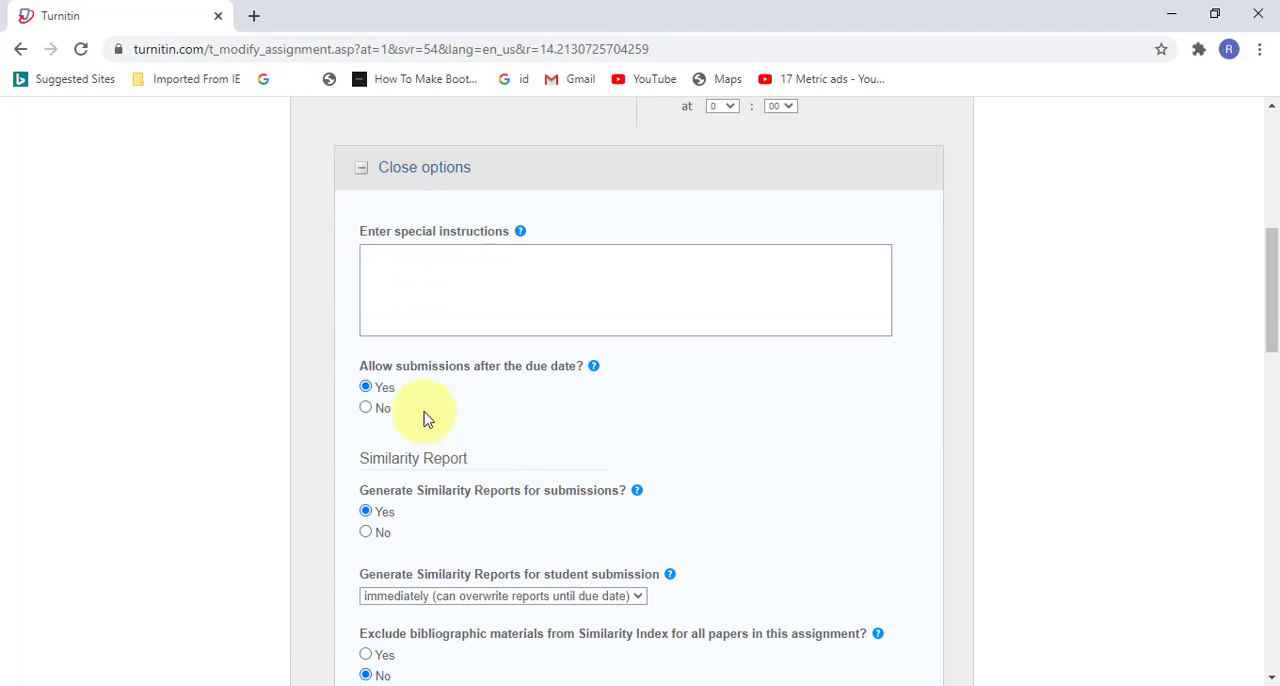
left_click(452, 265)
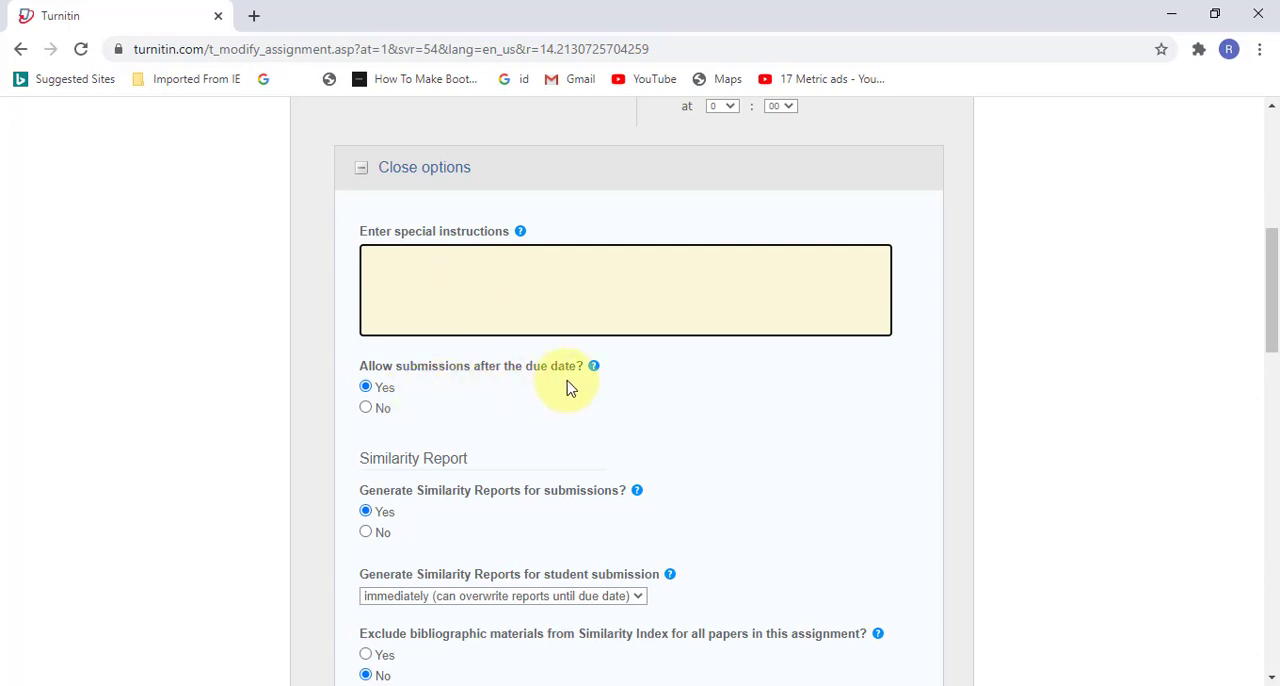
scroll(569, 437, "down", 2)
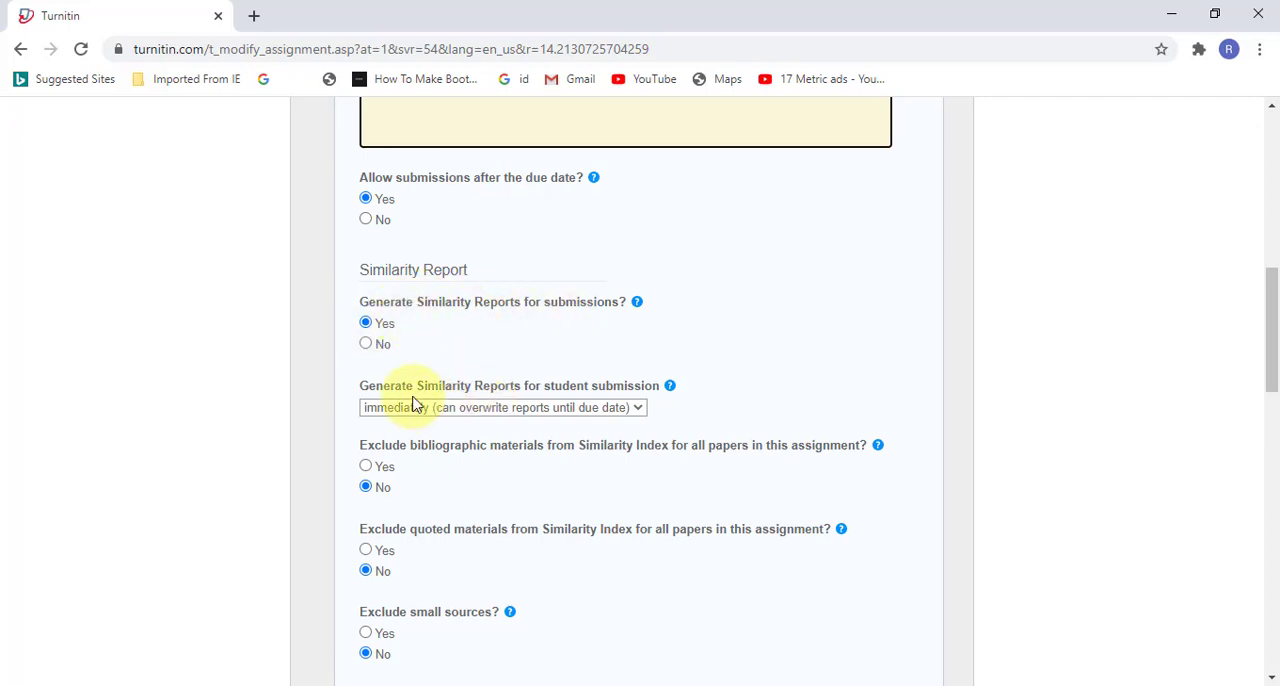
left_click(640, 412)
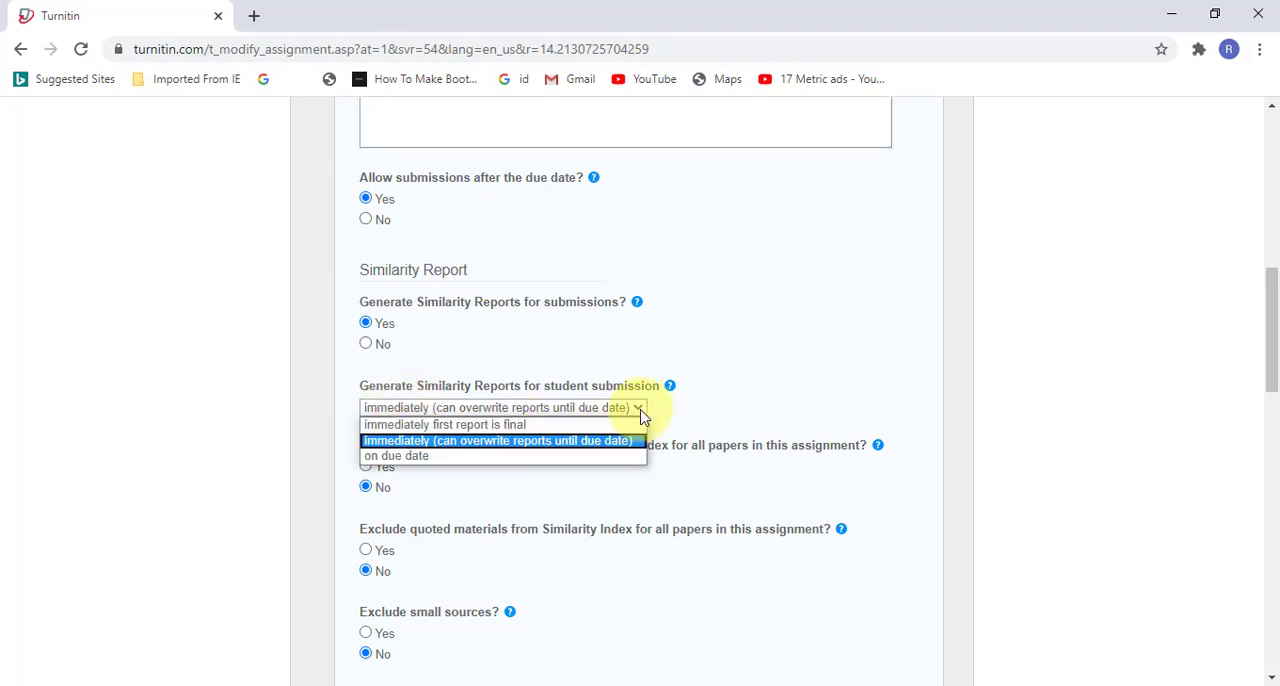
left_click(533, 441)
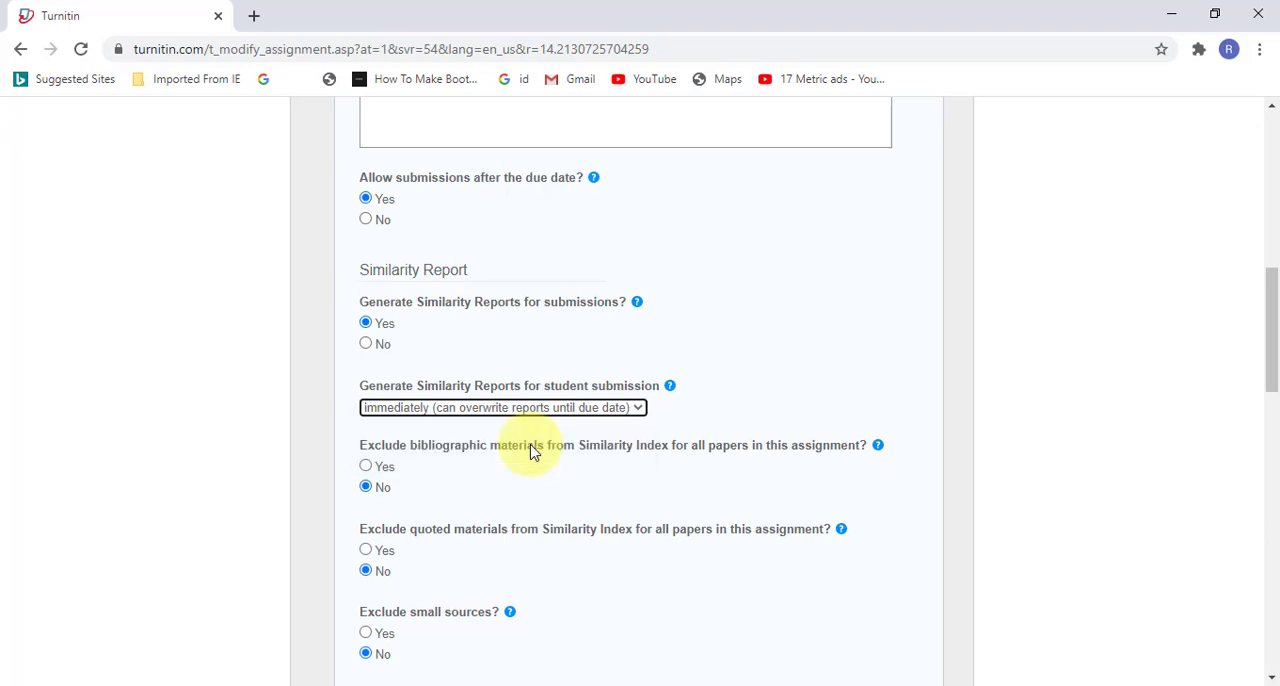
Step: Choose the standard paper repository as the destination for submitted papers
scroll(414, 470, "down", 1)
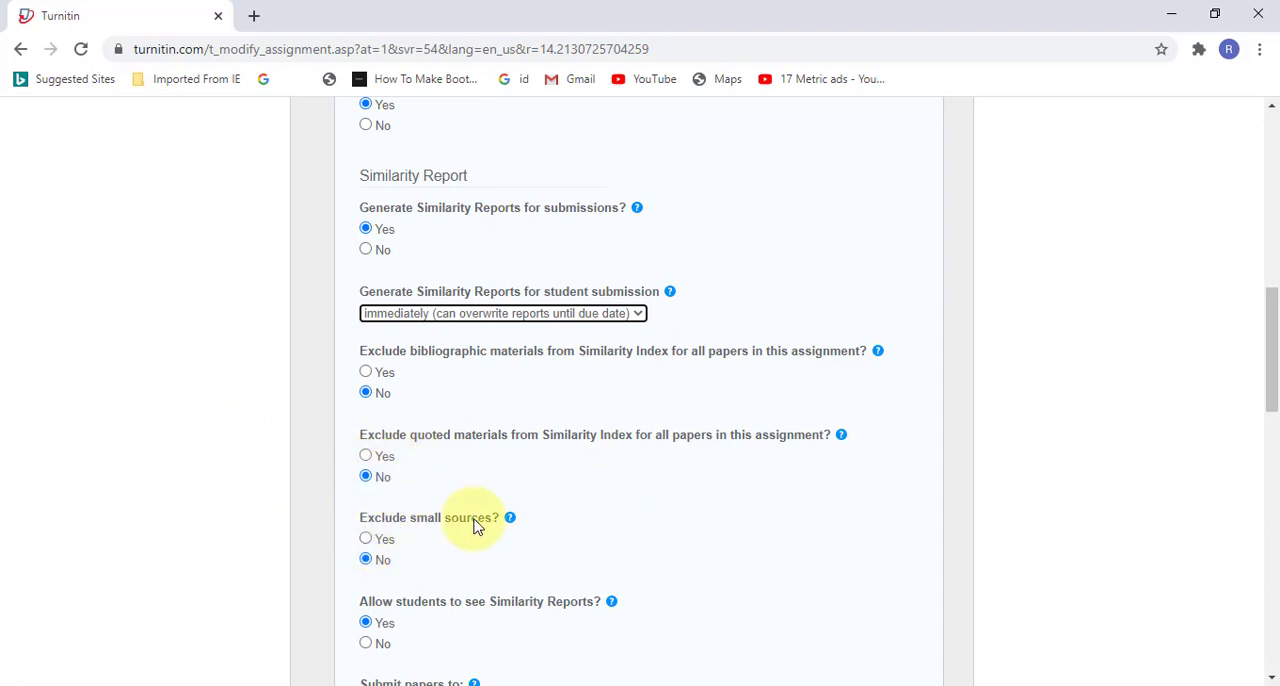
scroll(440, 528, "down", 2)
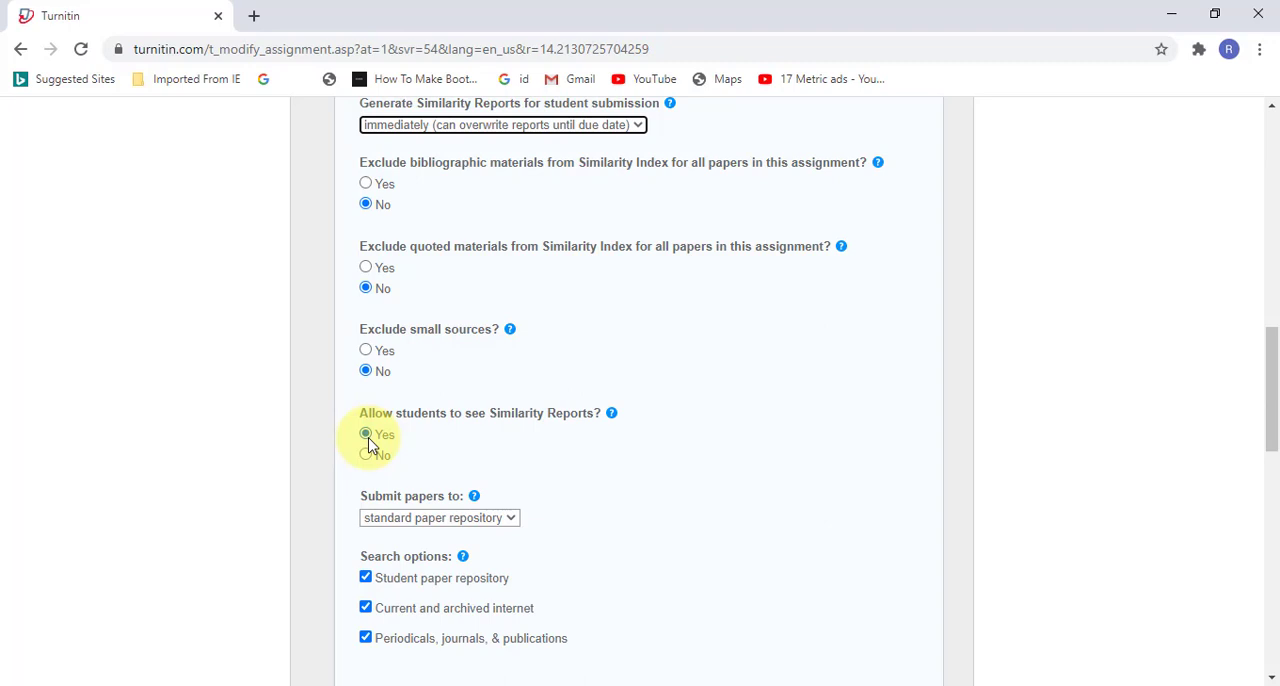
scroll(430, 505, "down", 1)
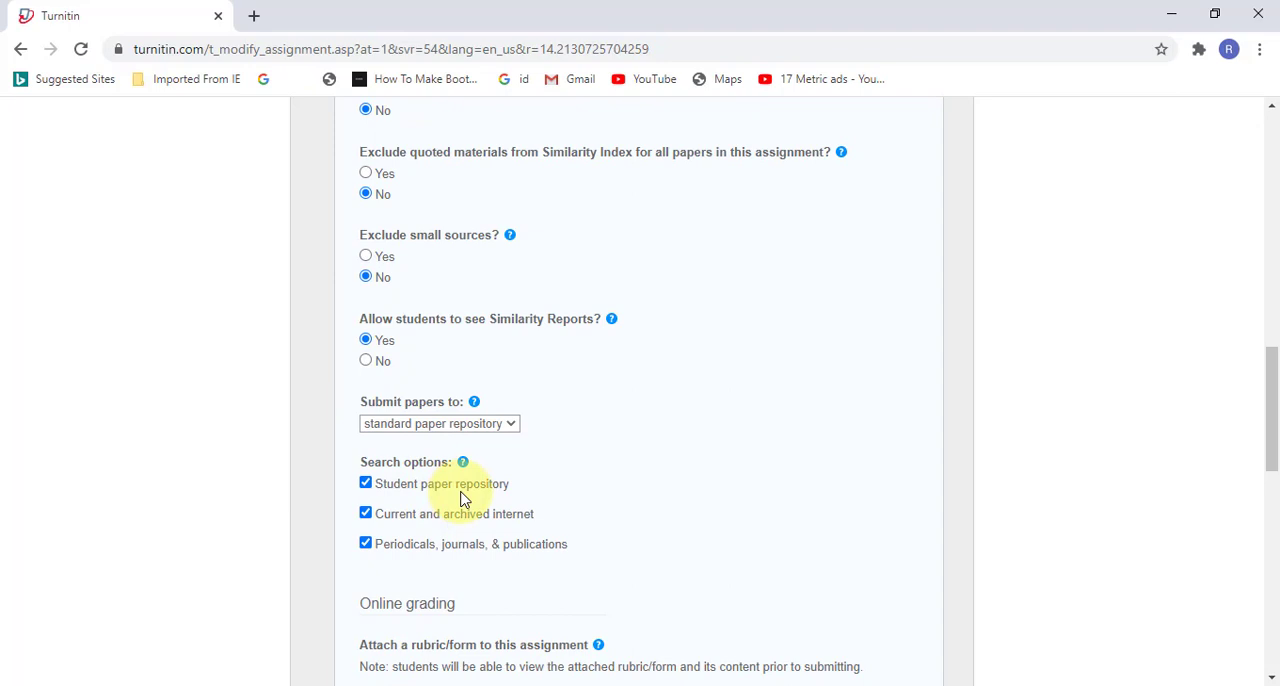
left_click(512, 426)
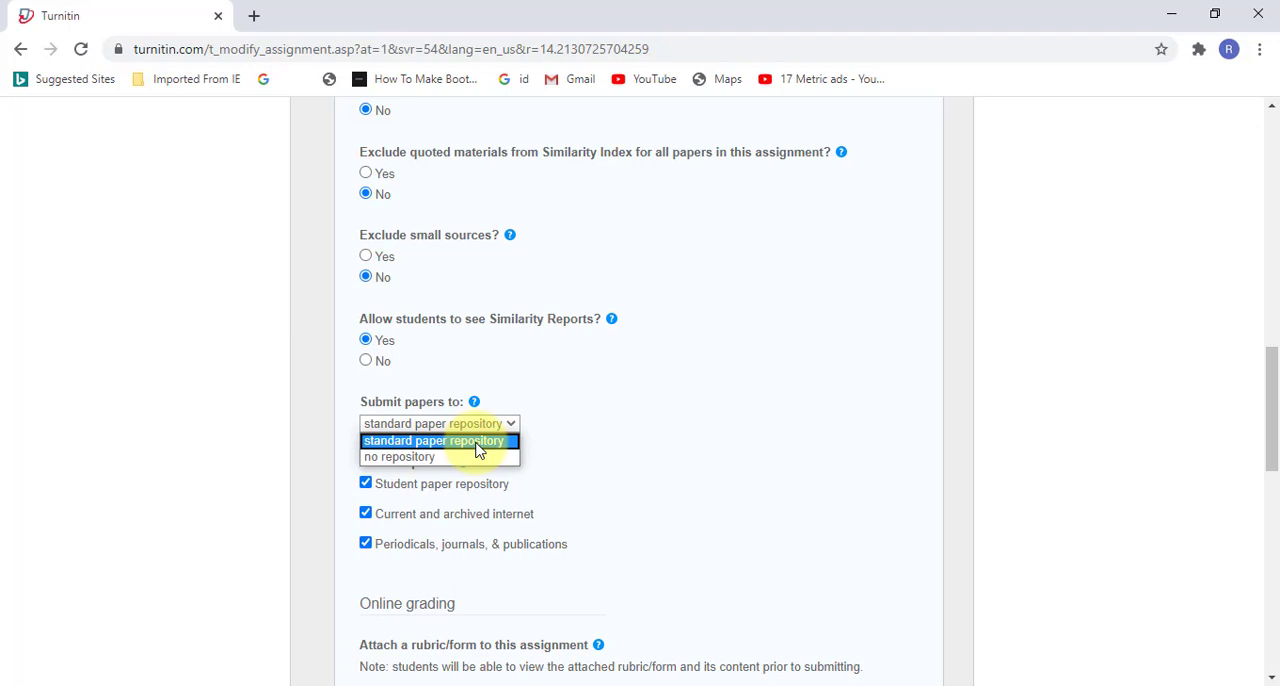
left_click(477, 450)
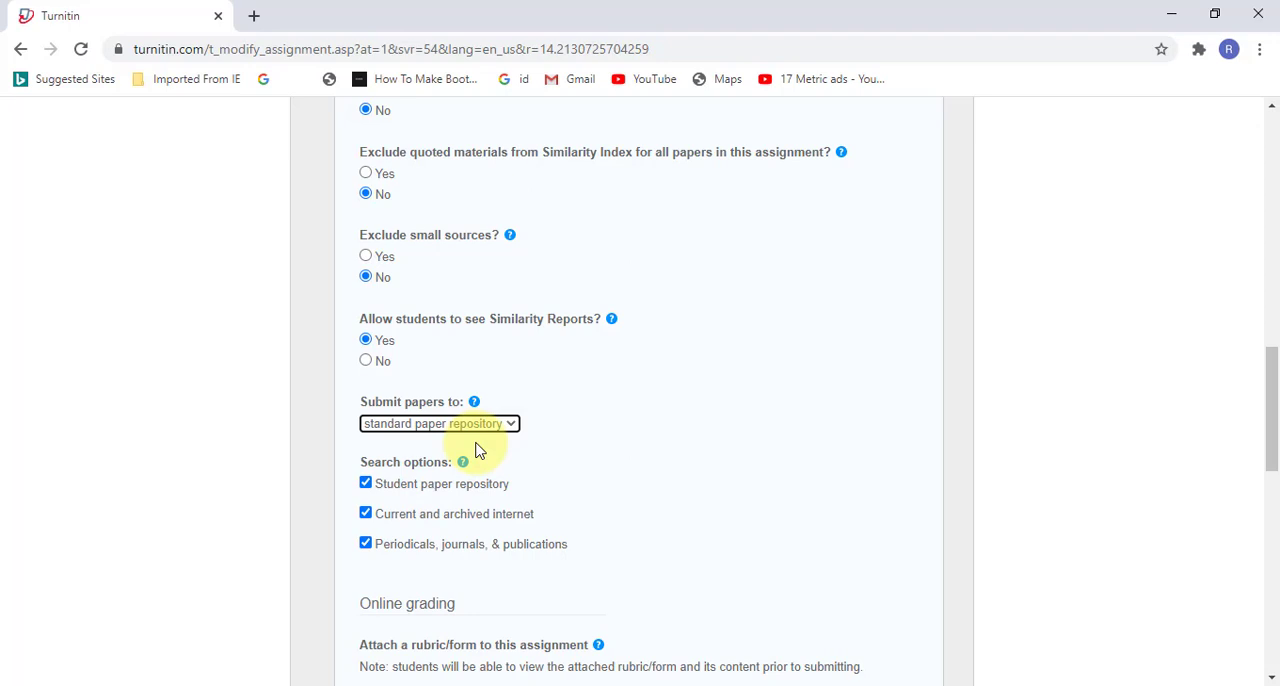
Step: Exclude periodicals, journals, & publications from the similarity search options and include them again
scroll(478, 450, "down", 1)
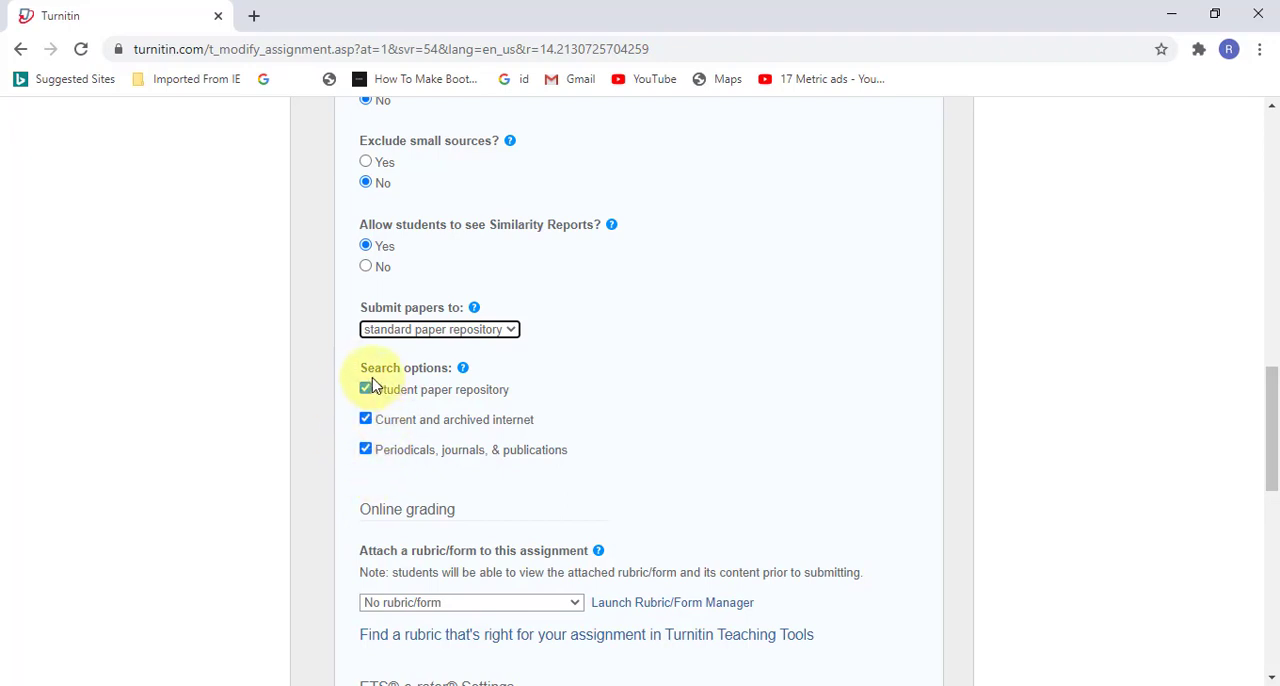
left_click(366, 452)
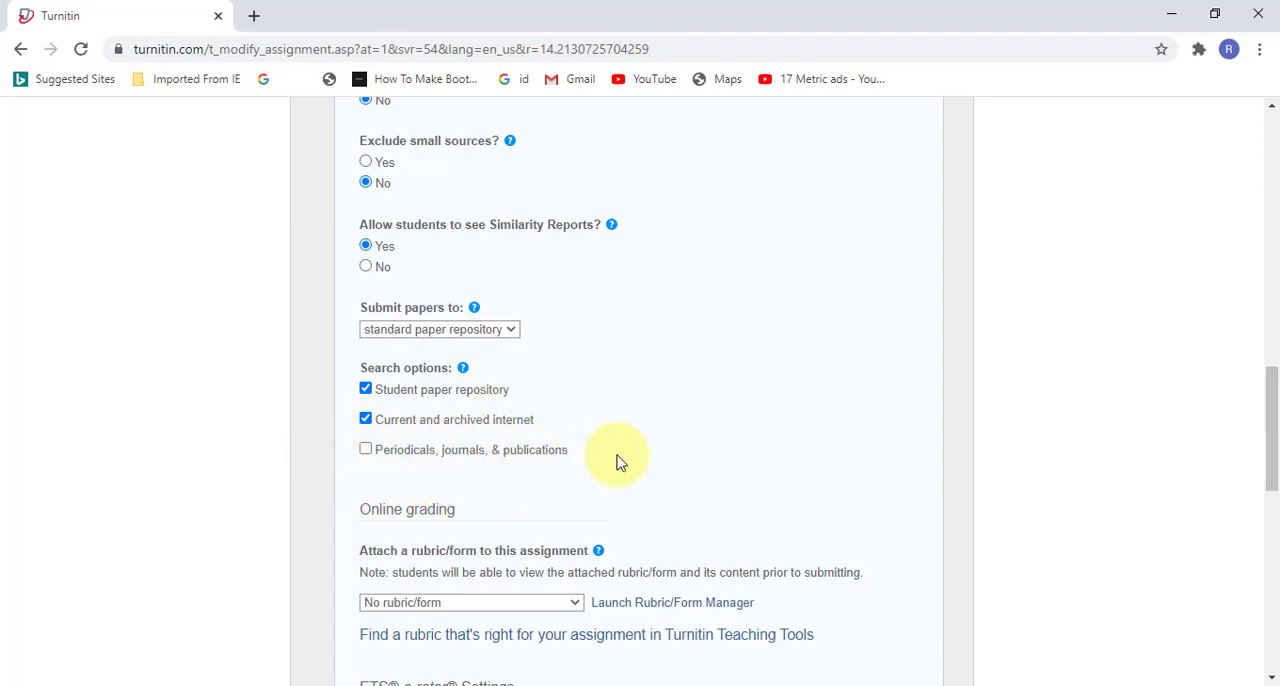
left_click(366, 450)
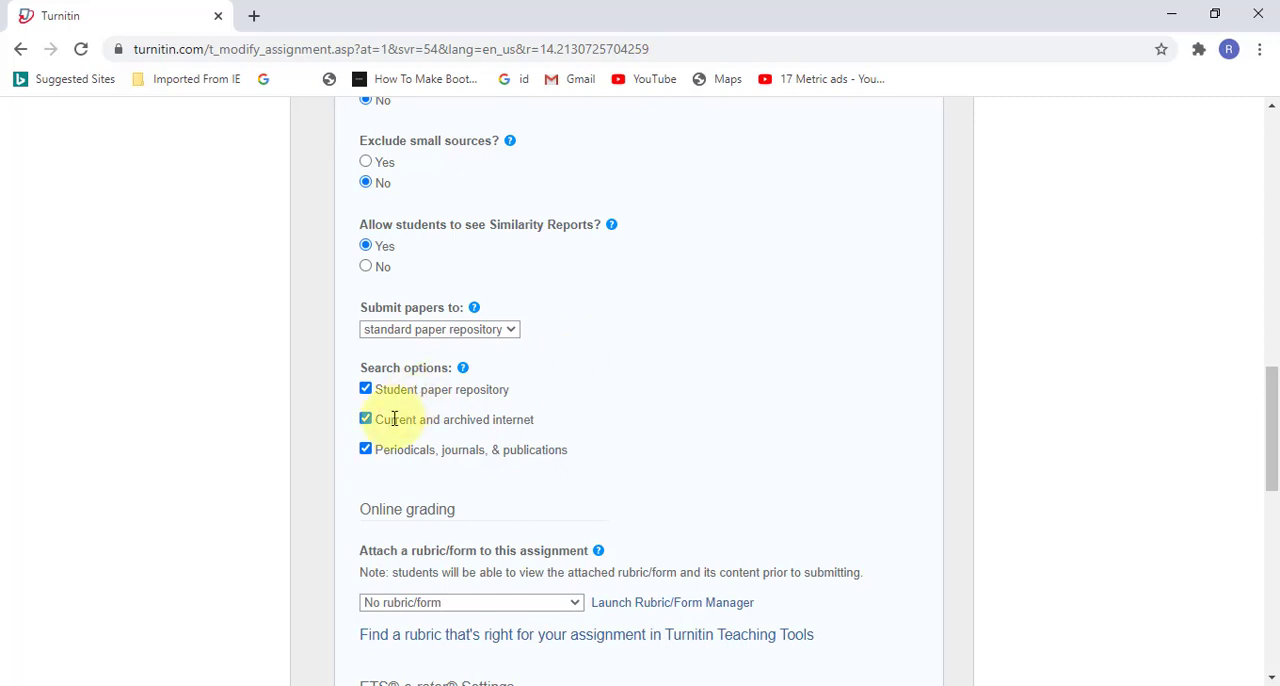
left_click_drag(418, 417, 448, 445)
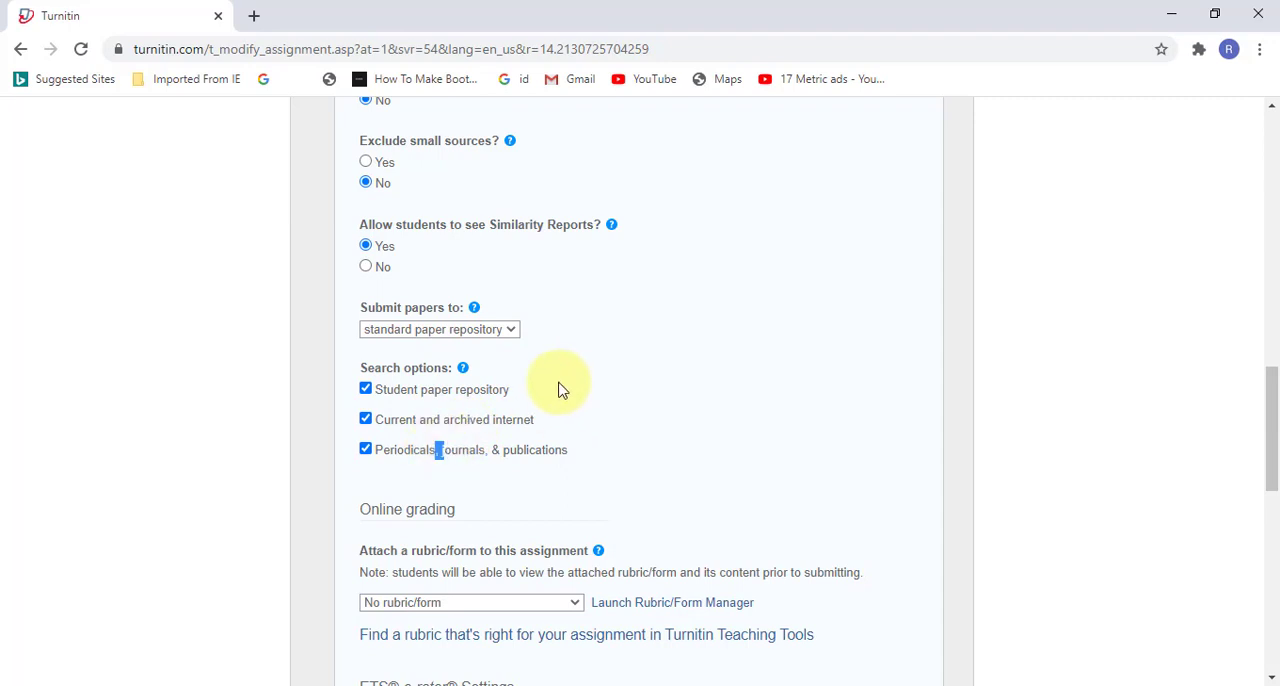
left_click_drag(560, 389, 501, 390)
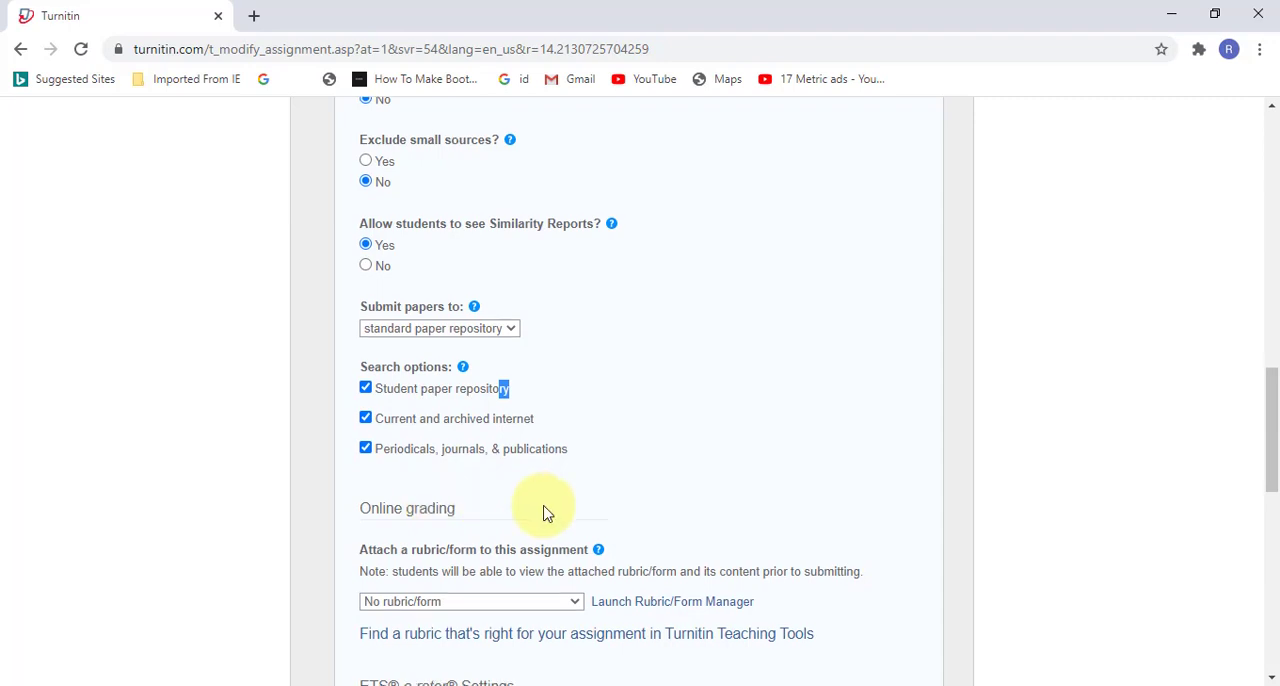
Step: Review the online grading and ETS e-rater settings, and submit the new assignment
scroll(543, 514, "down", 2)
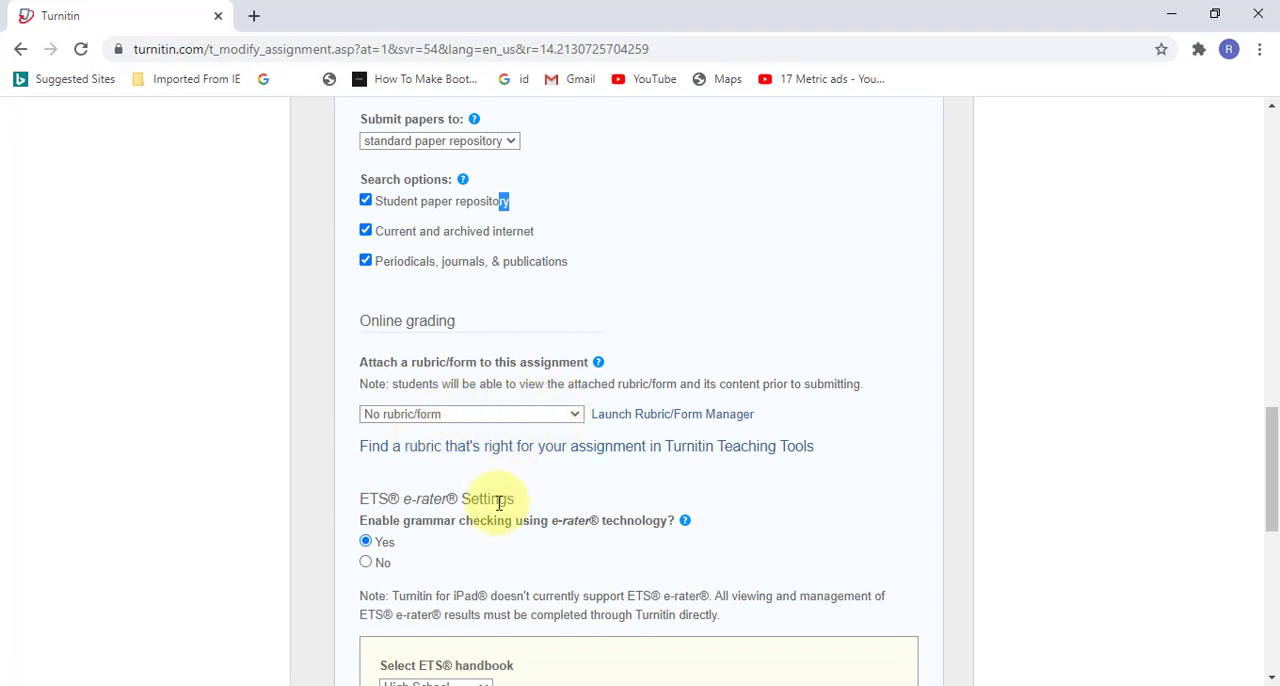
scroll(499, 503, "down", 2)
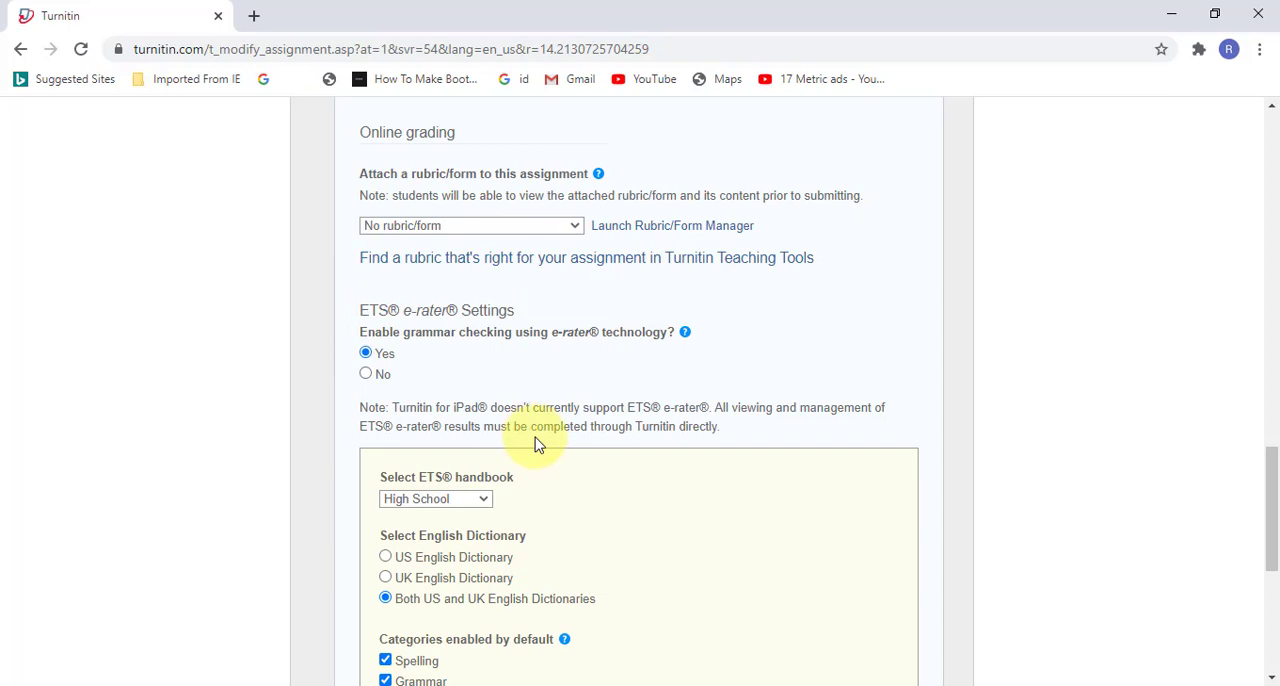
scroll(538, 443, "down", 2)
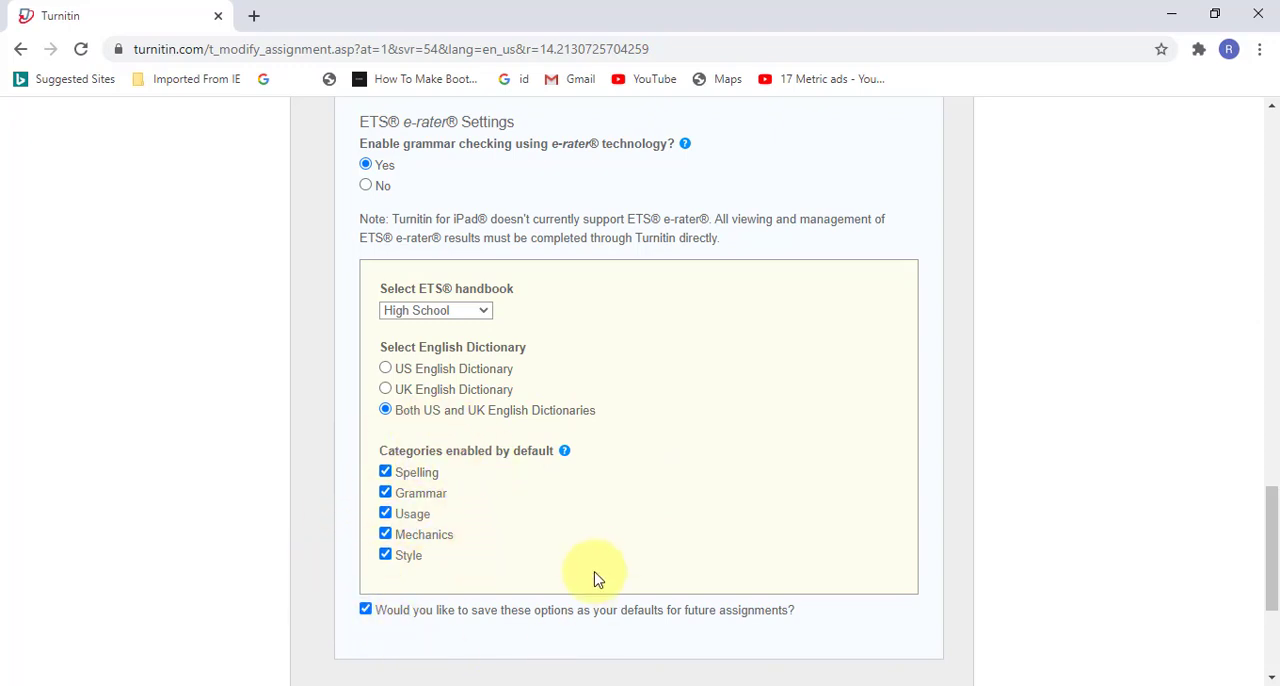
scroll(595, 572, "down", 2)
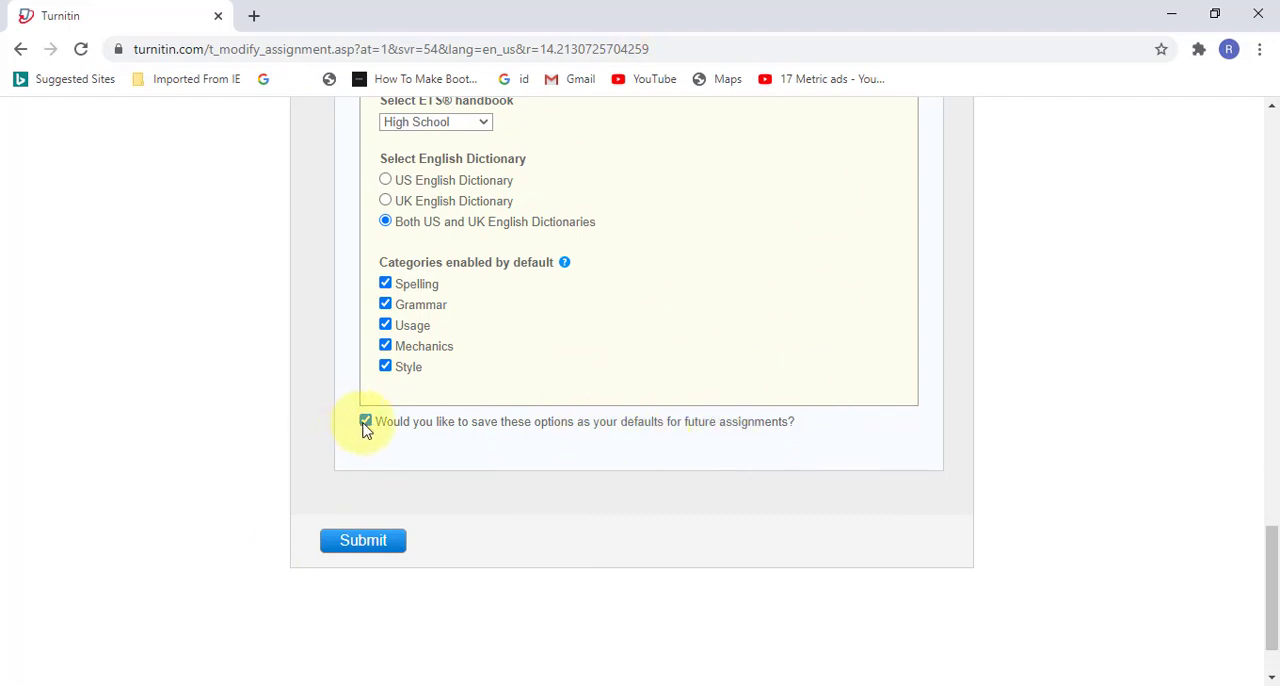
left_click(340, 557)
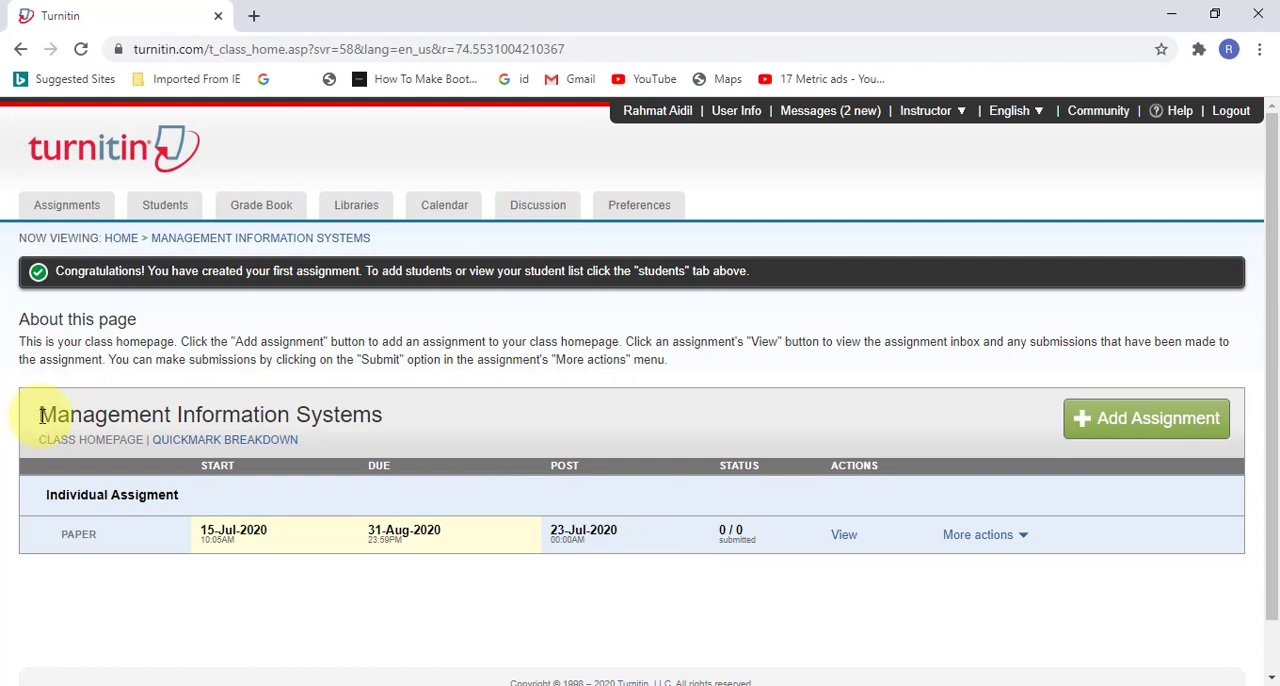
Step: Check which further actions are available for the Individual Assigment paper on the class homepage
left_click_drag(39, 415, 400, 414)
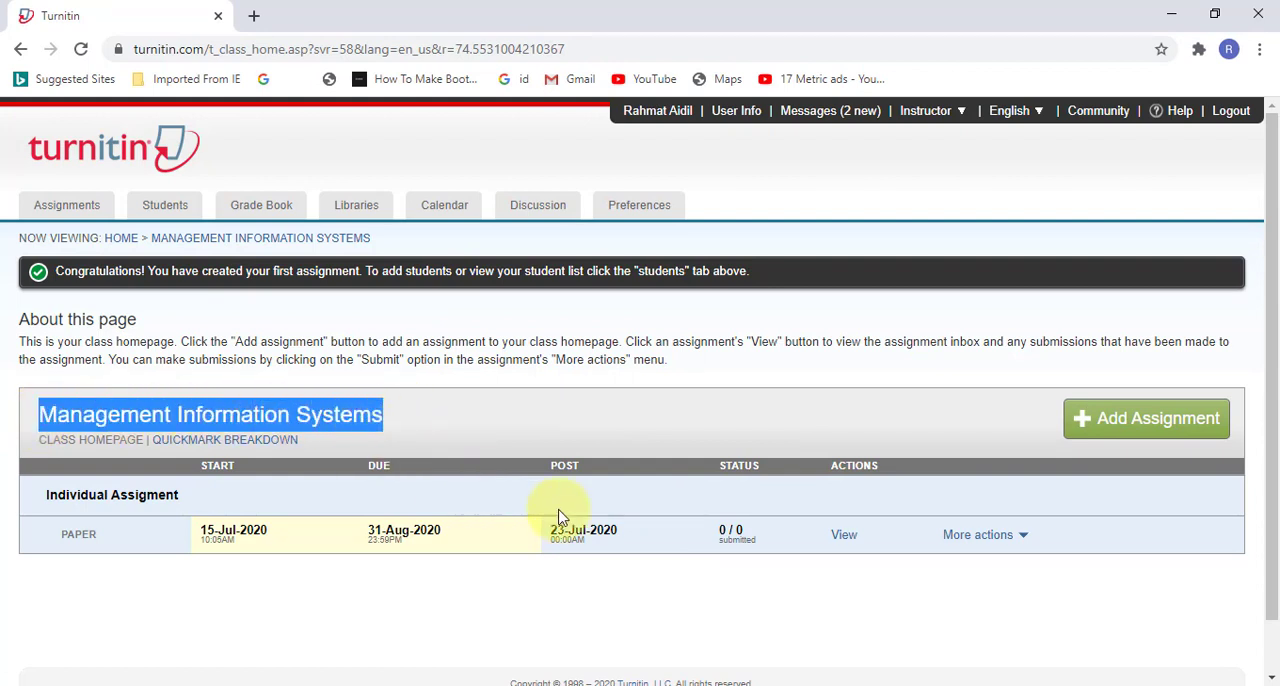
left_click(970, 571)
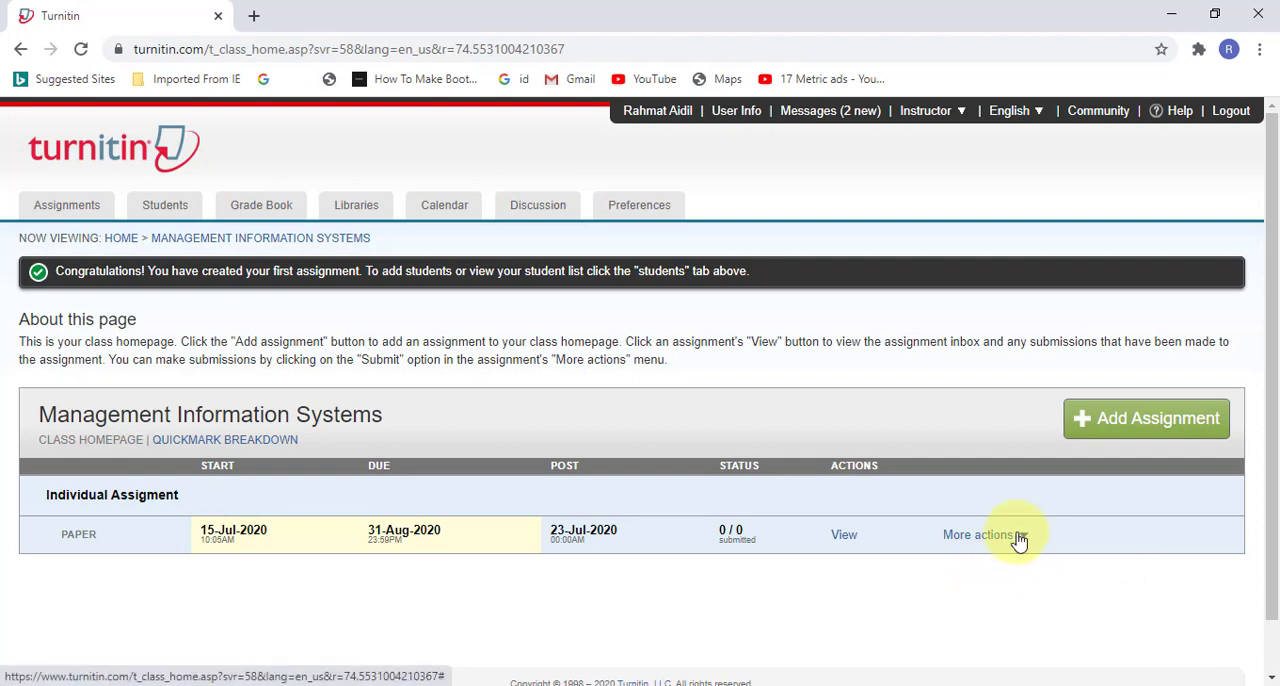
left_click(1008, 538)
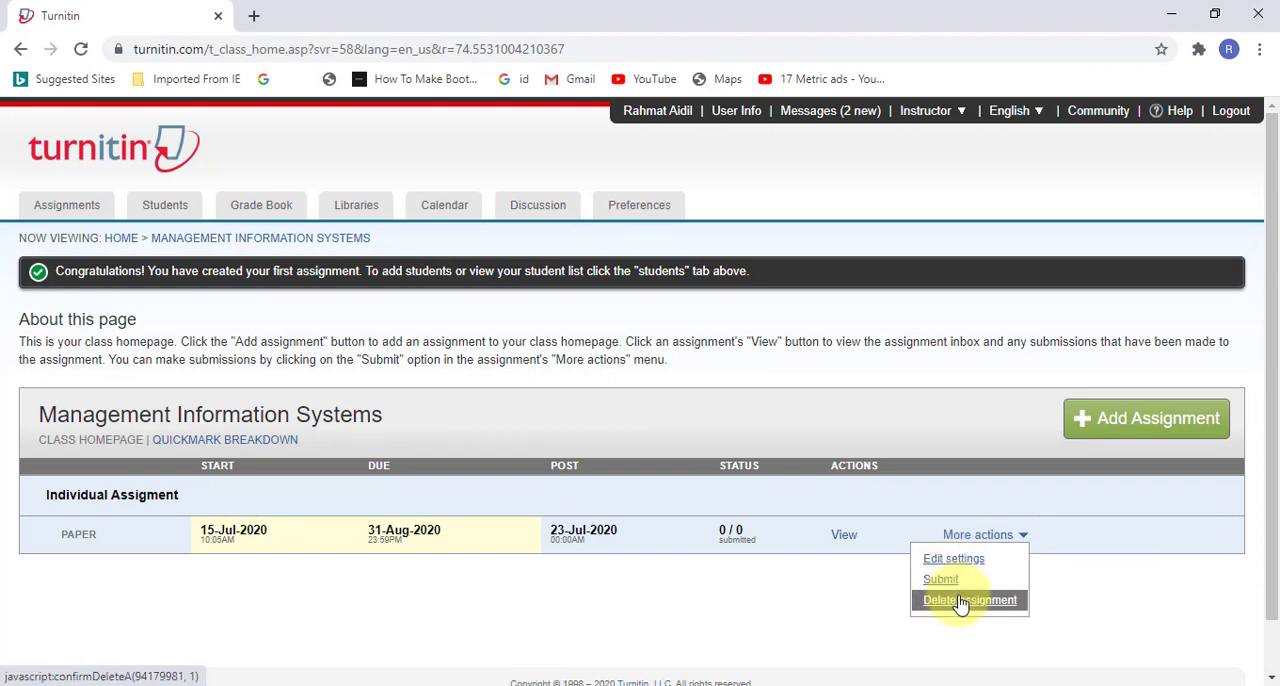
left_click(829, 586)
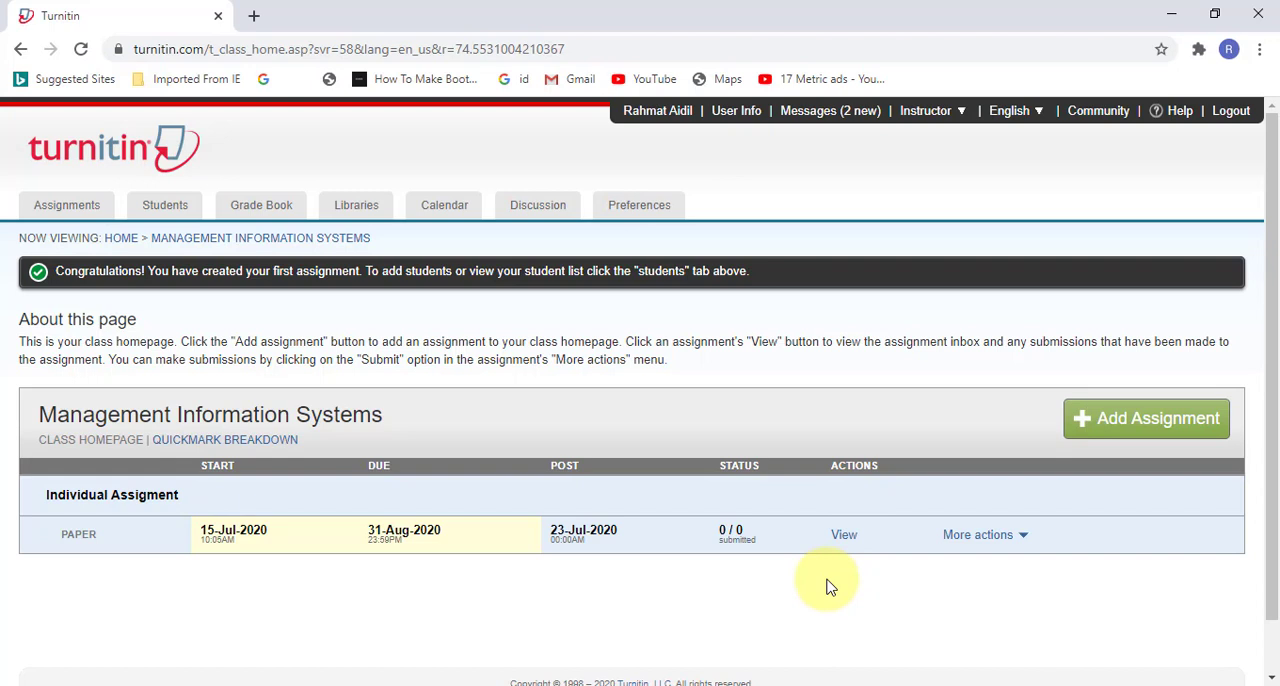
Step: View the Individual Assigment inbox, return to the class homepage and reopen the inbox
left_click(845, 535)
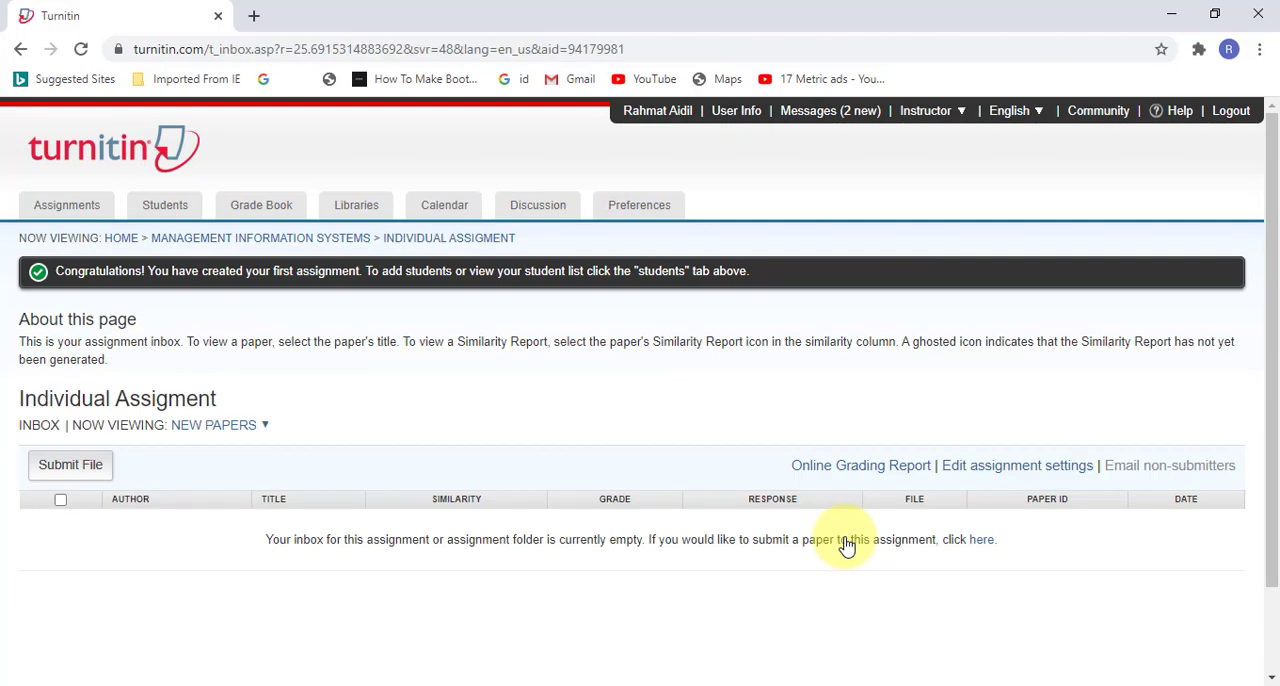
left_click(21, 49)
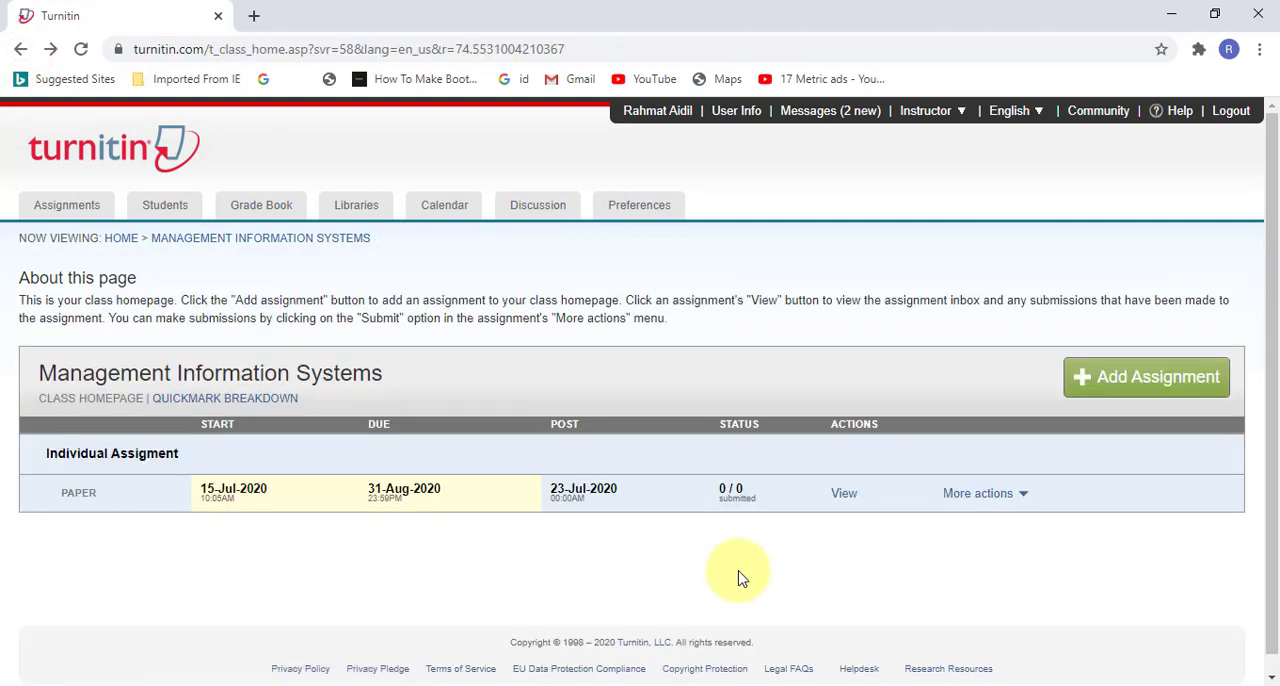
left_click(846, 500)
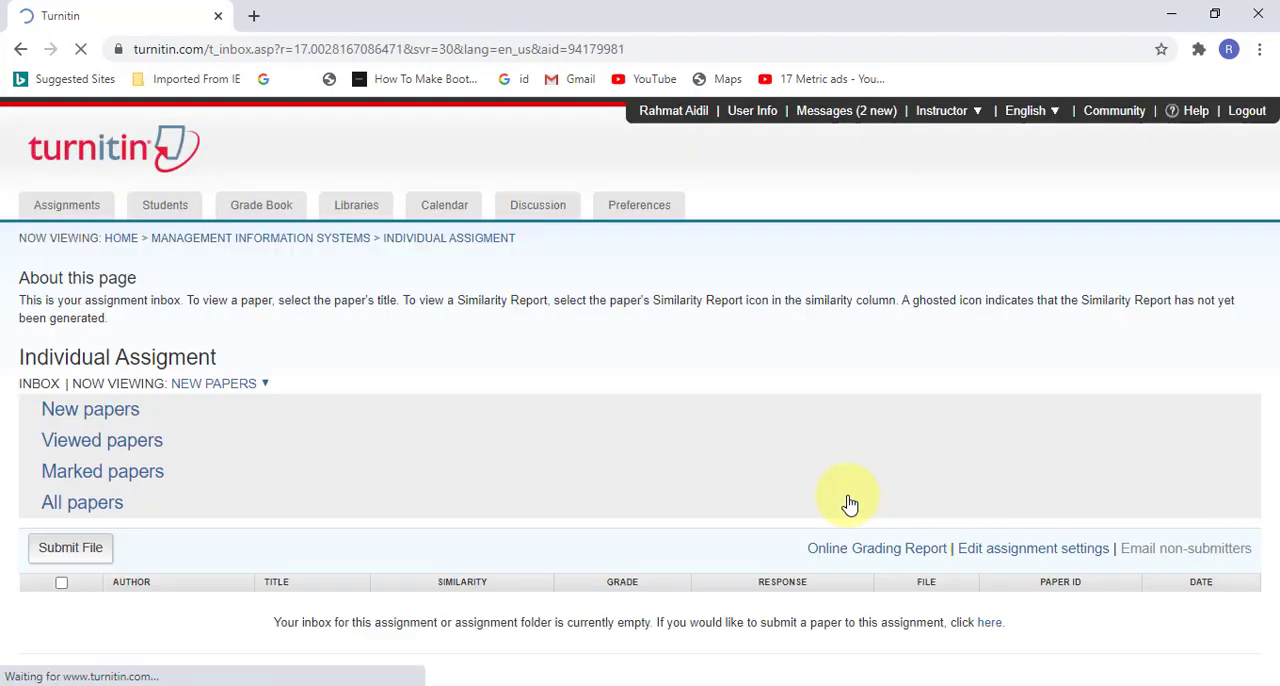
Step: Open the form for adding a student to the class and fill in the student's first name, last name and email address
left_click(175, 208)
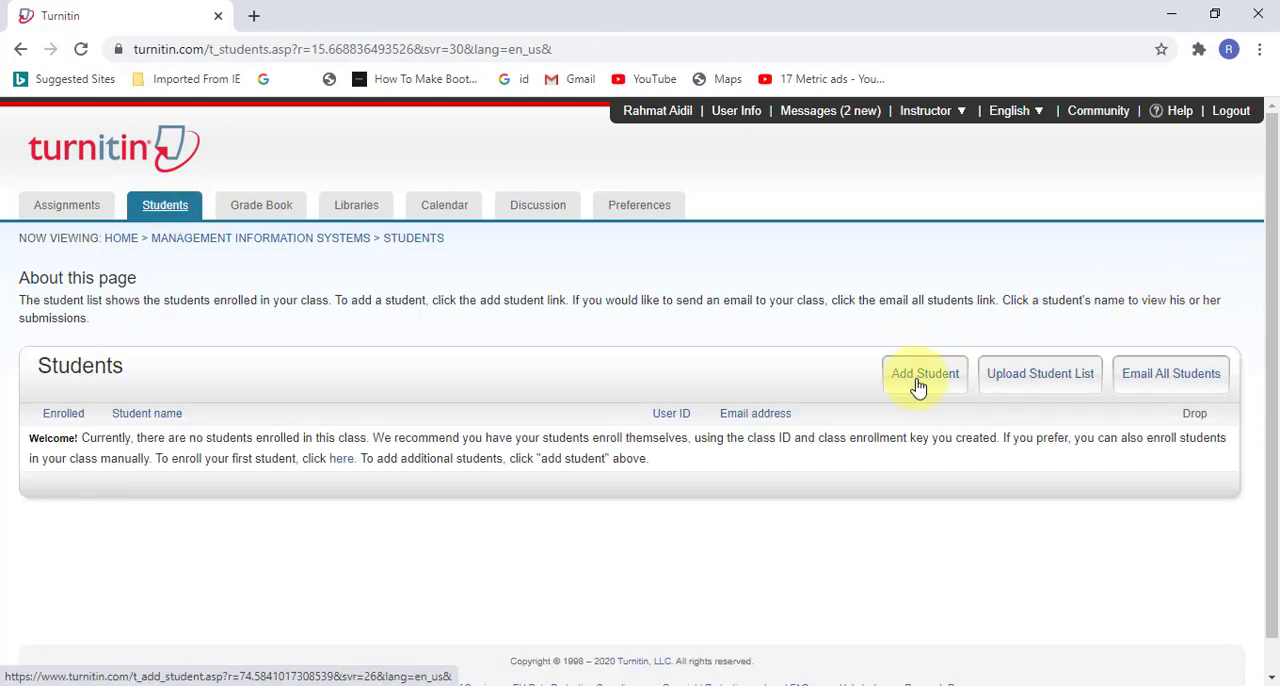
left_click(920, 378)
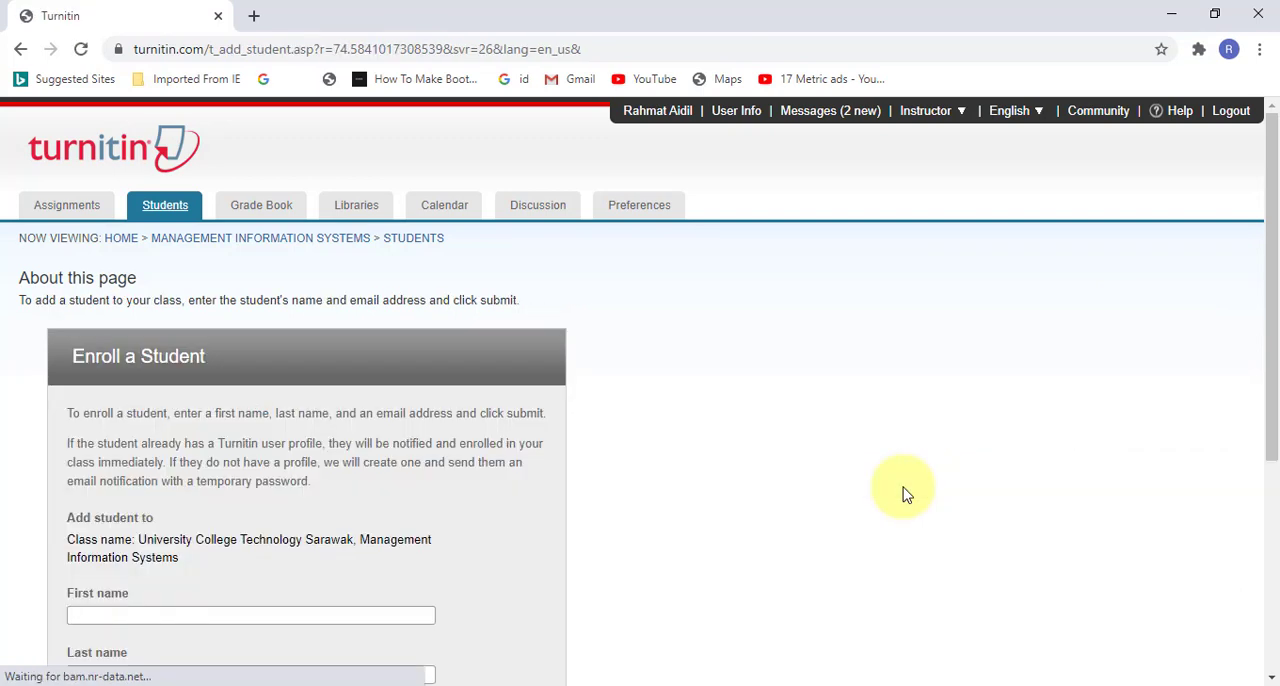
scroll(362, 486, "down", 2)
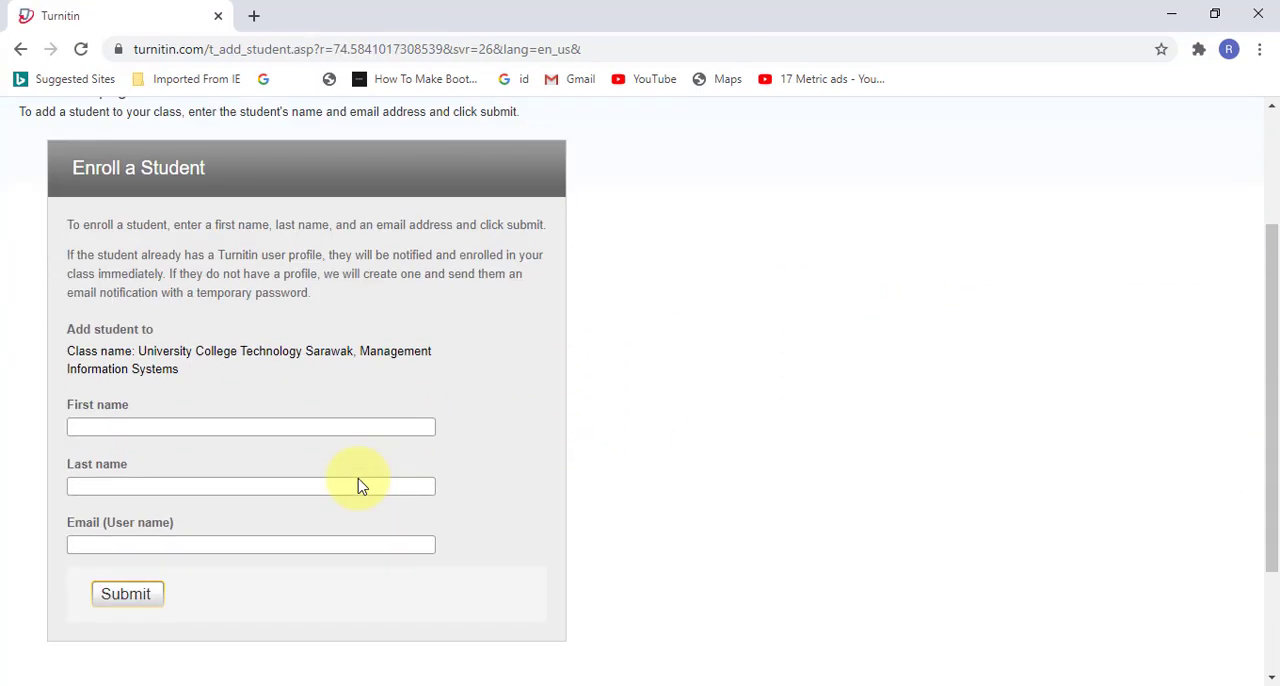
left_click(348, 426)
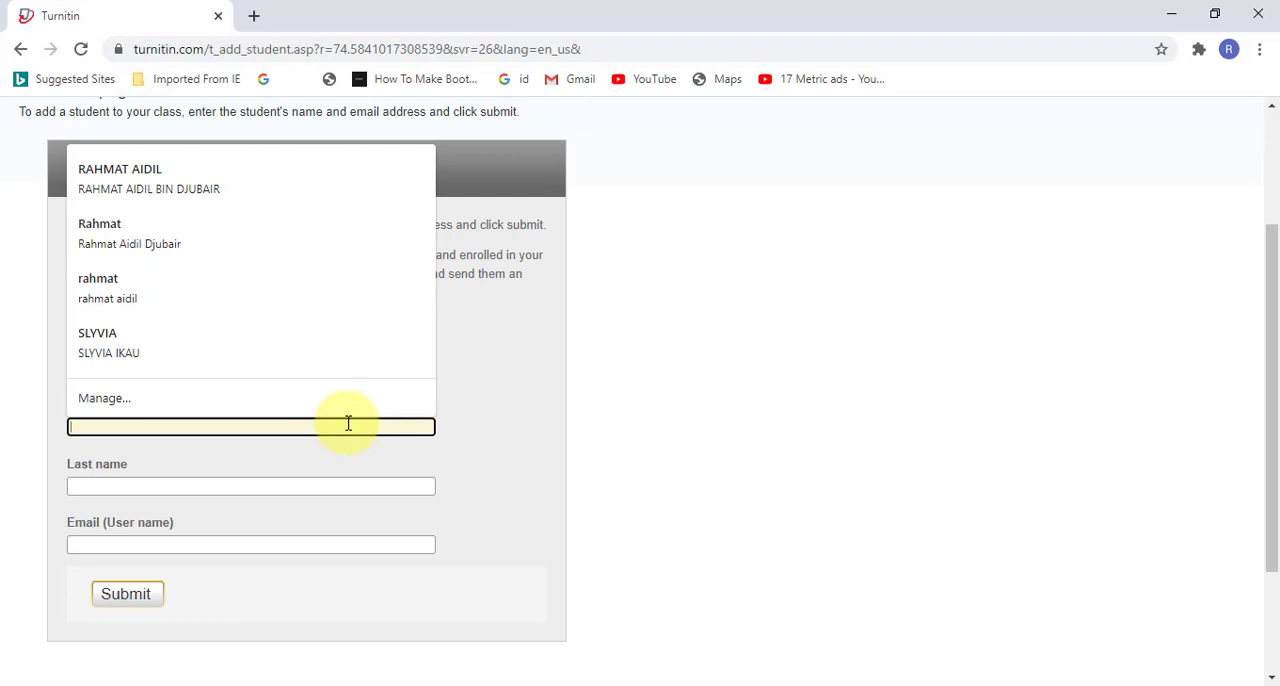
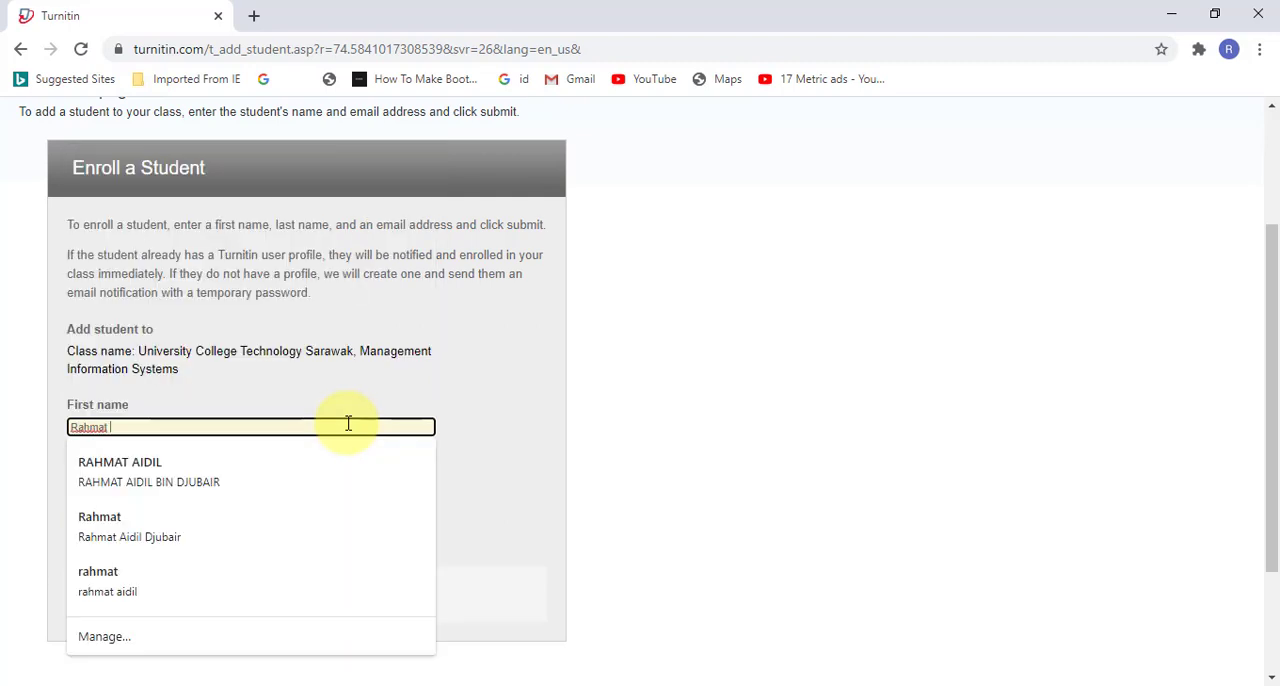
key("Tab")
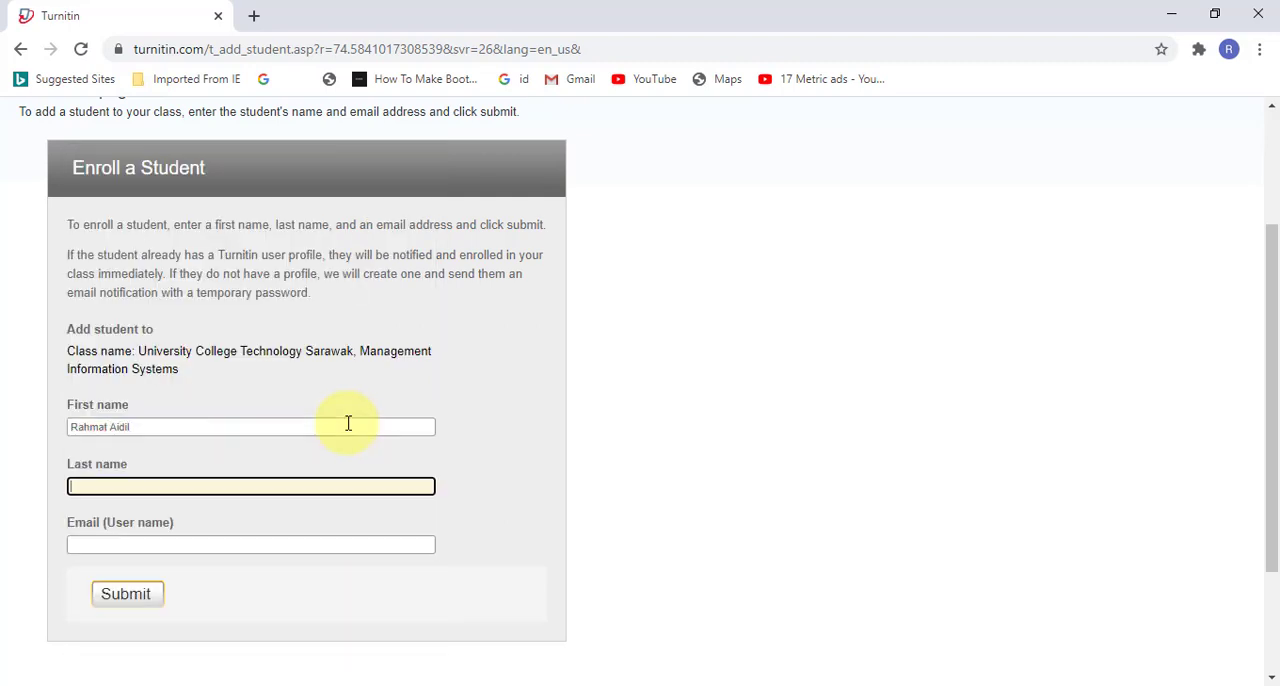
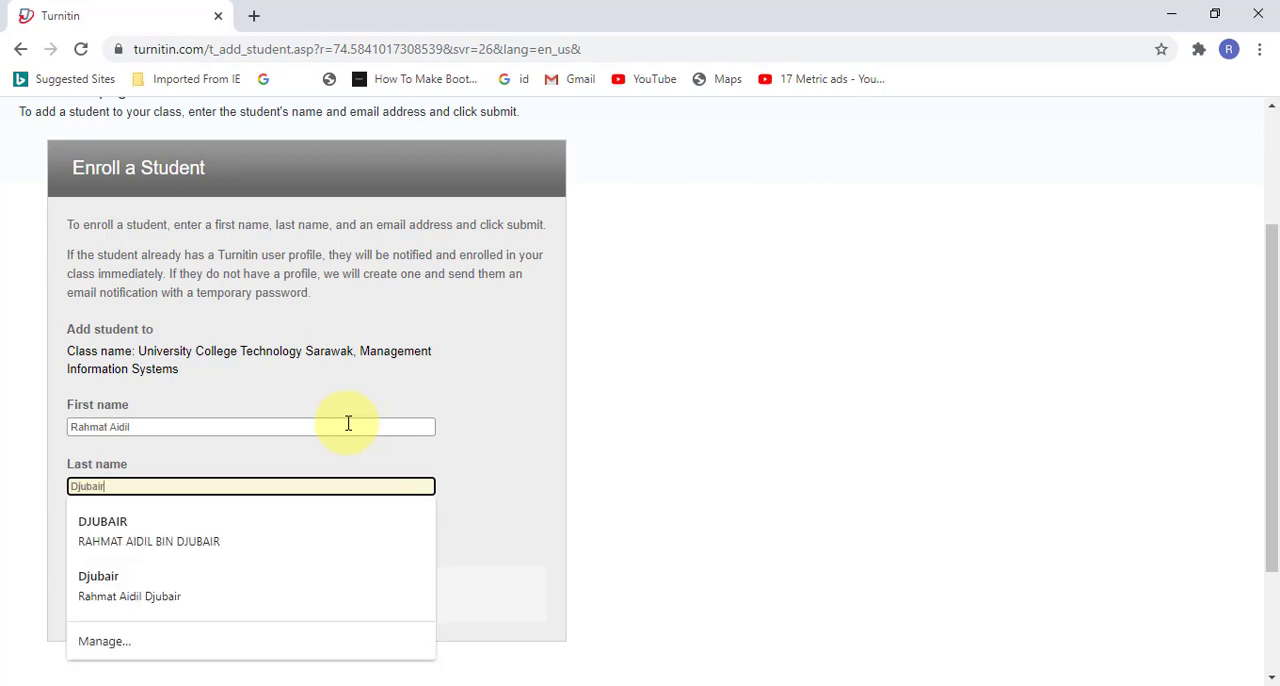
key("Tab")
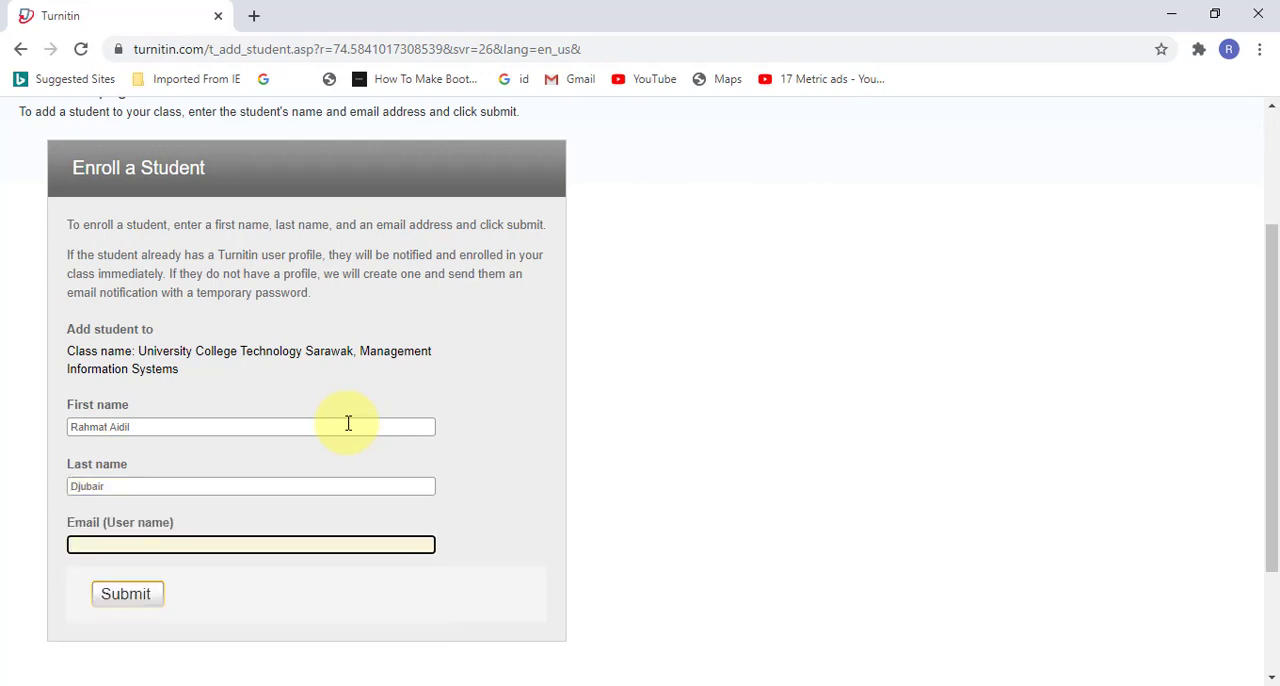
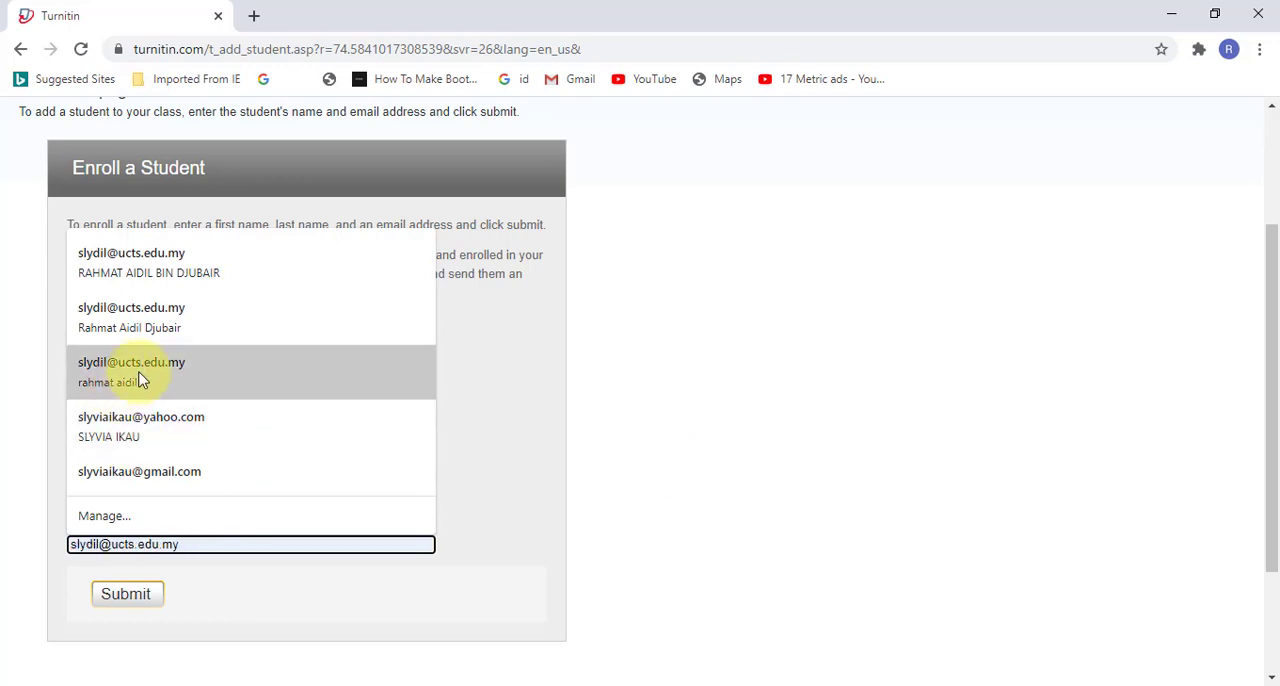
left_click(137, 374)
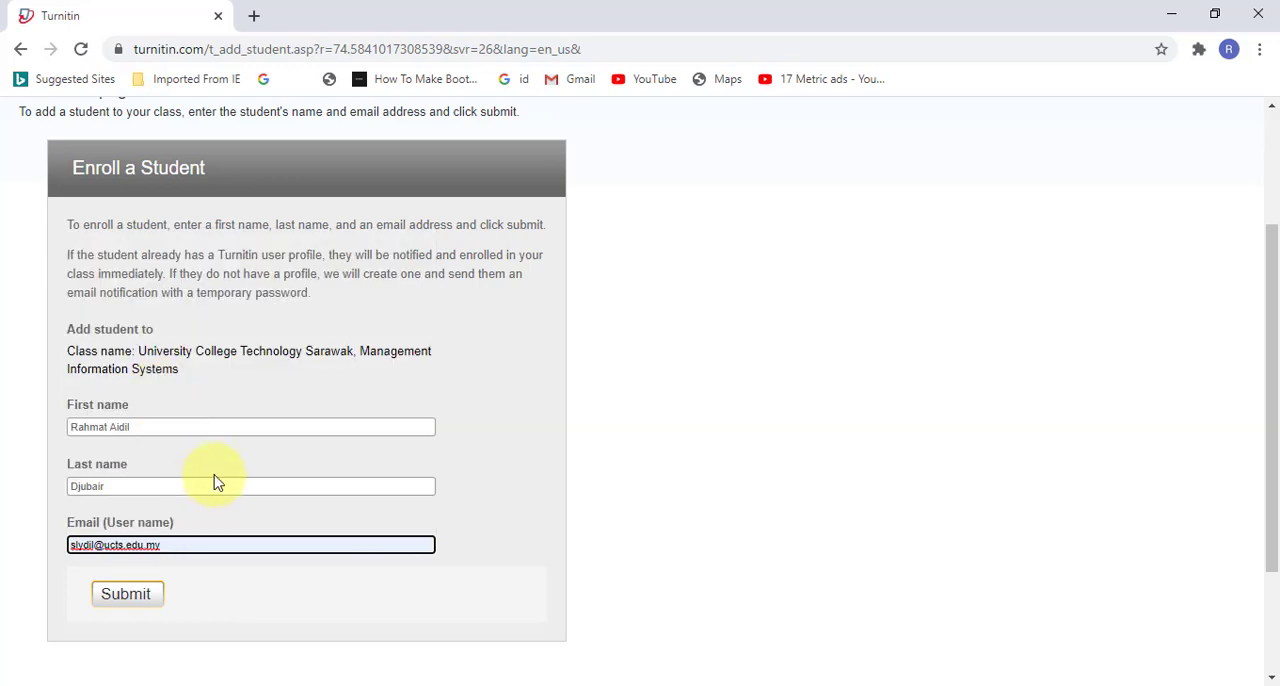
Step: Check the first name, last name and email entries in the student enrollment form
key("ctrl+plus")
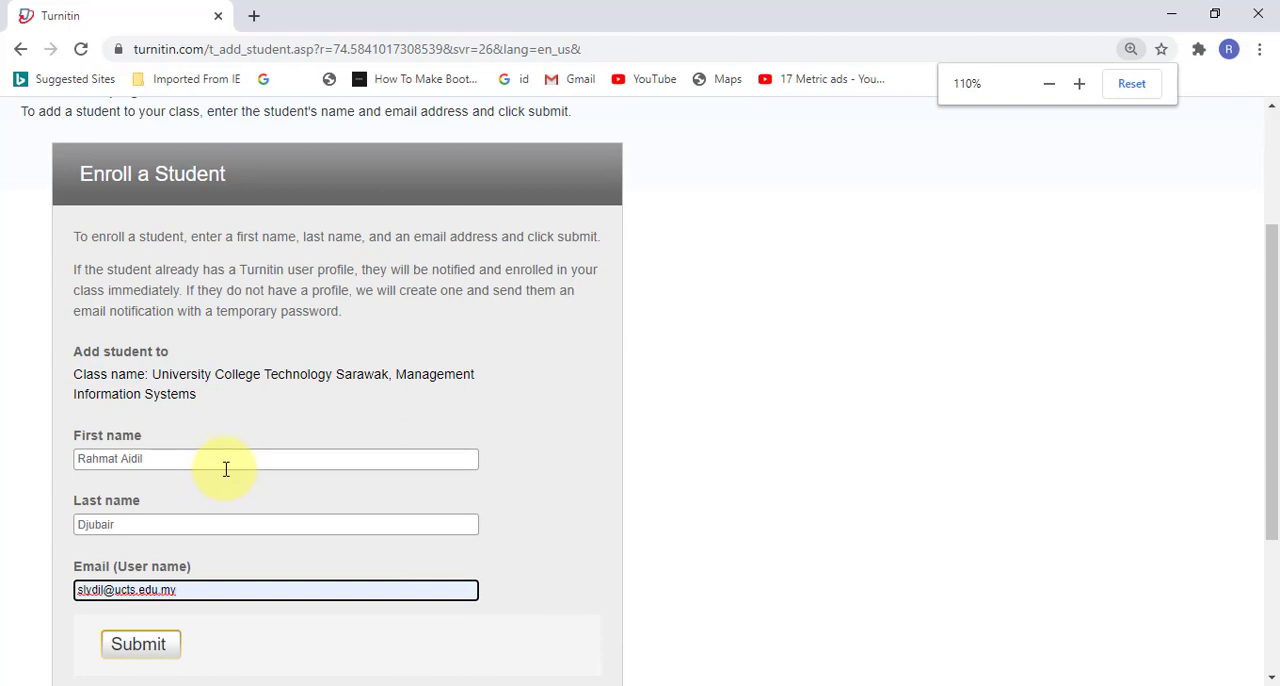
key("ctrl+plus")
scroll(296, 463, "down", 1)
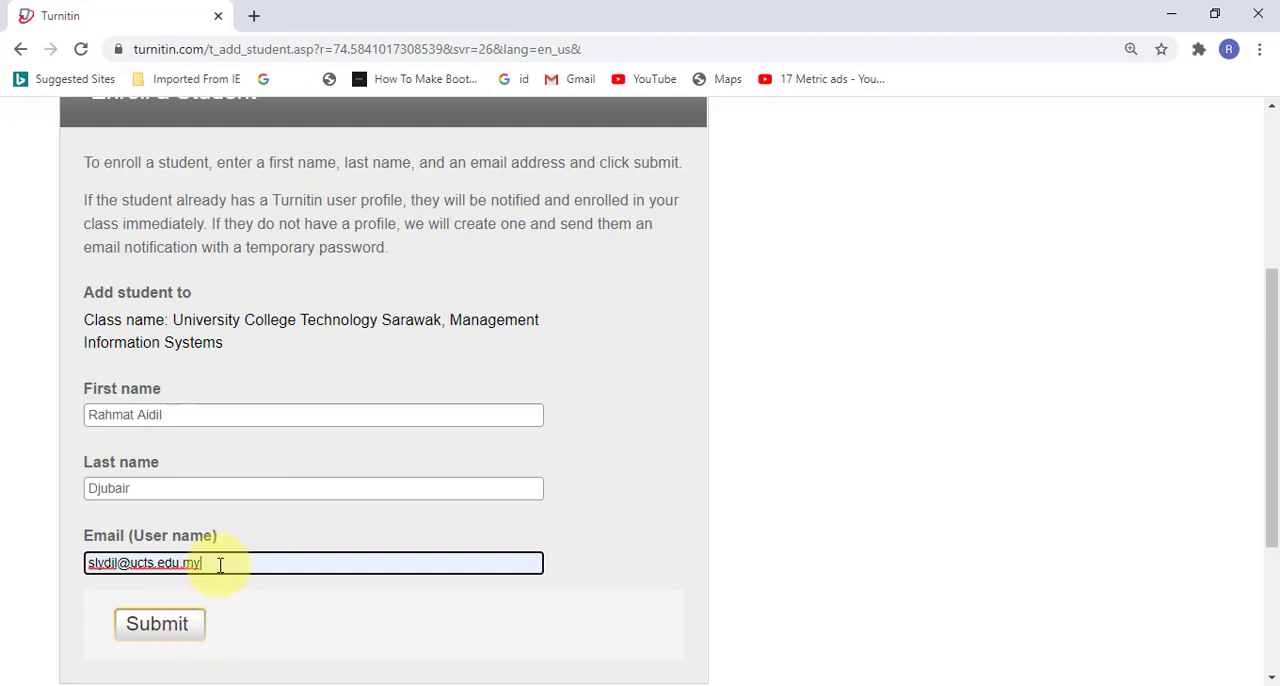
left_click_drag(220, 565, 87, 557)
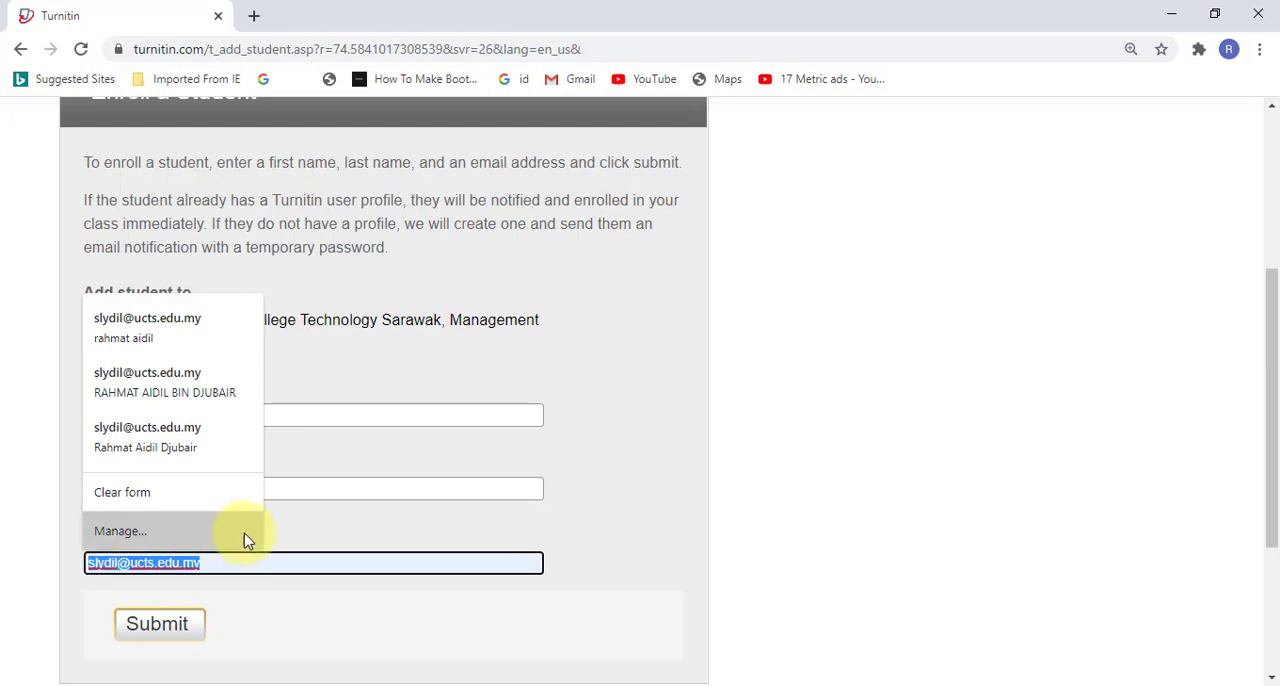
left_click(293, 528)
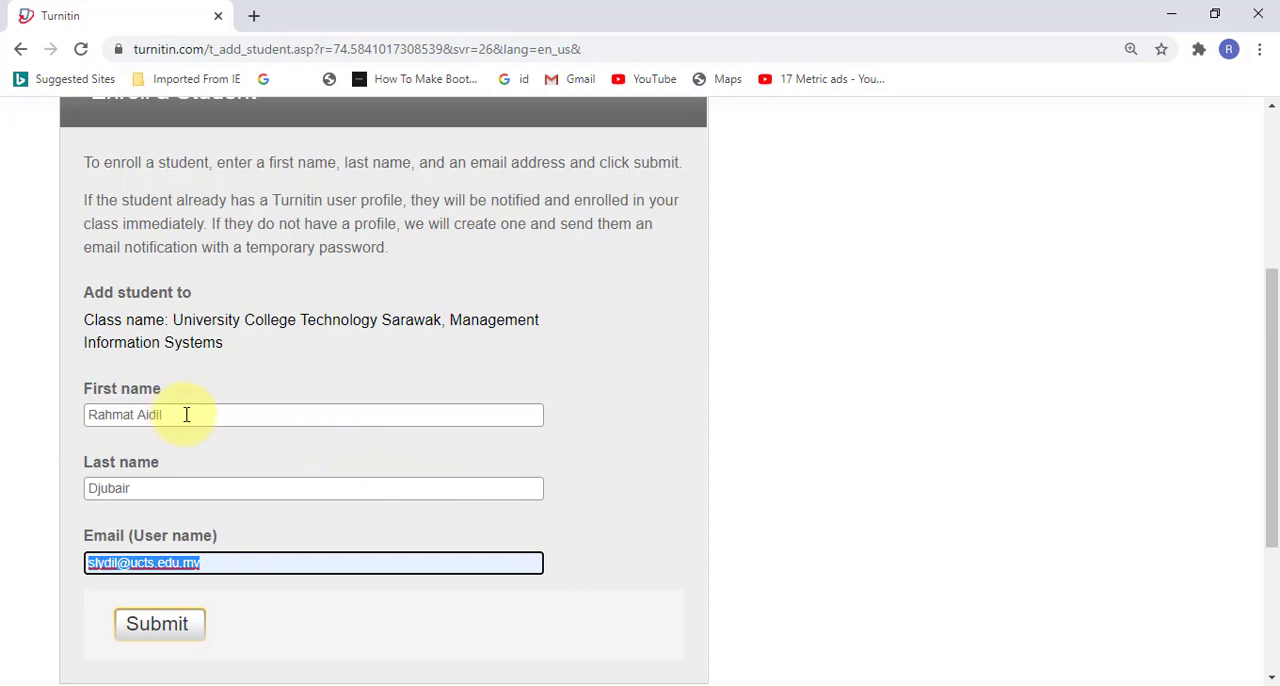
left_click_drag(186, 415, 82, 409)
left_click(309, 452)
left_click(228, 480)
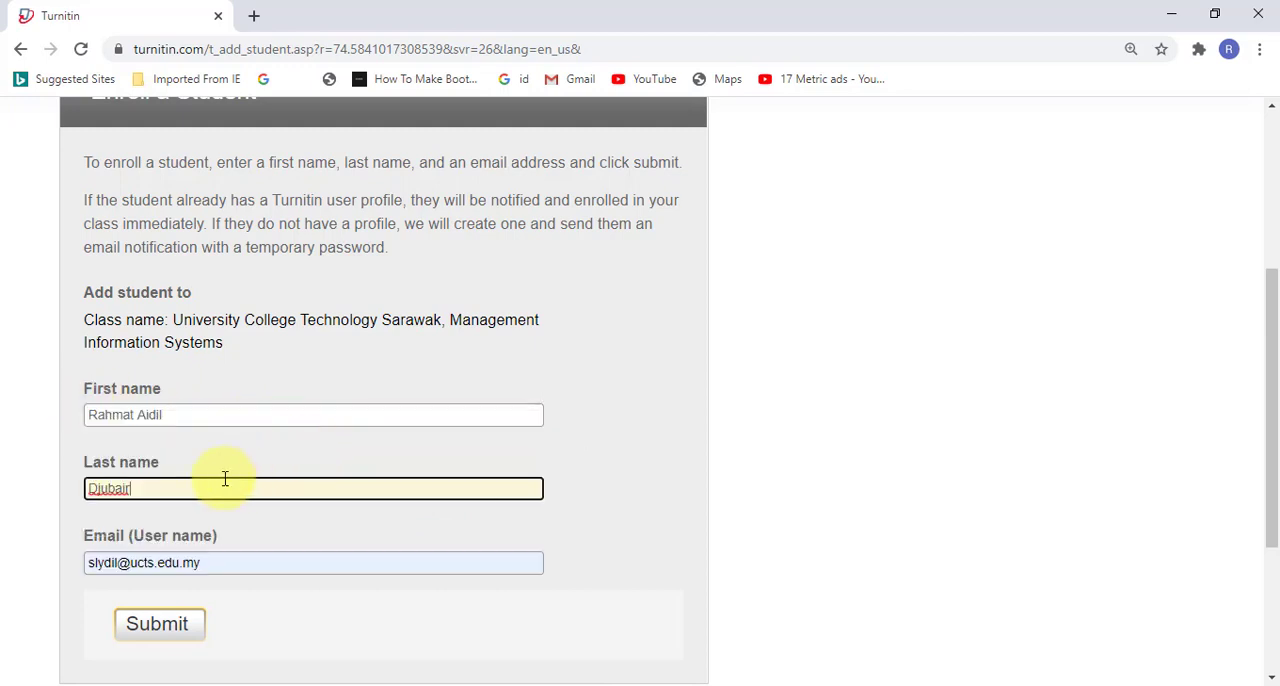
left_click_drag(189, 483, 90, 487)
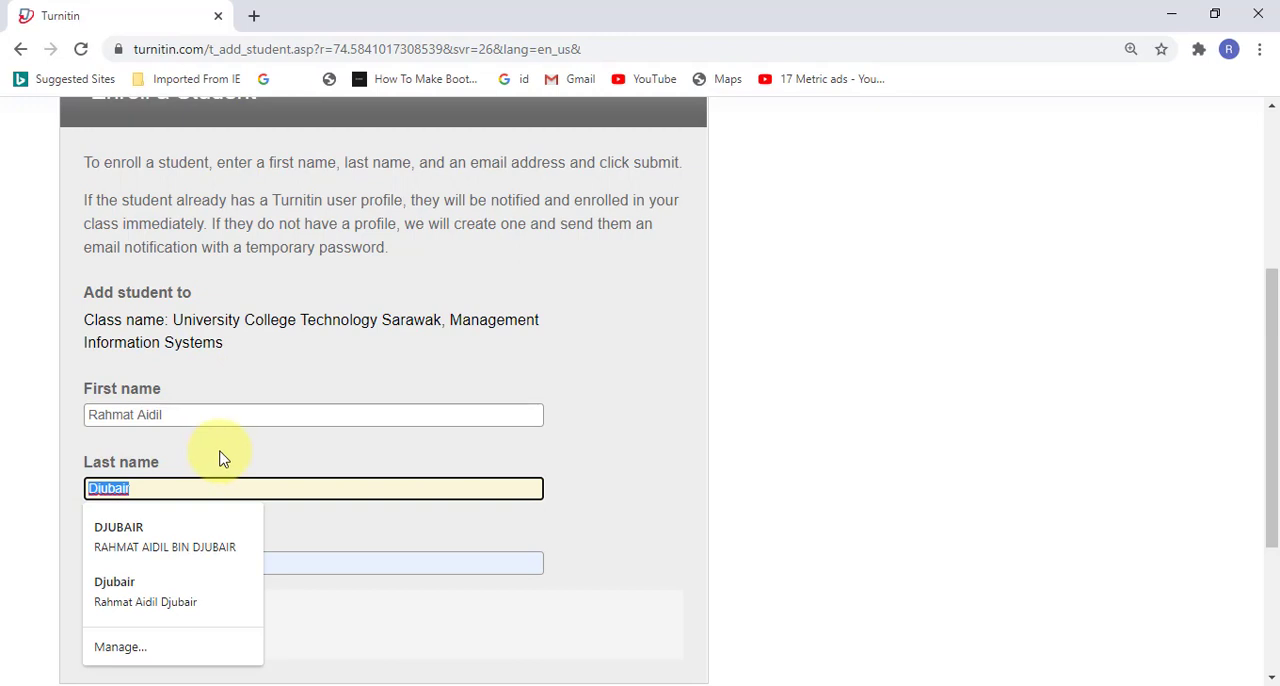
key("Escape")
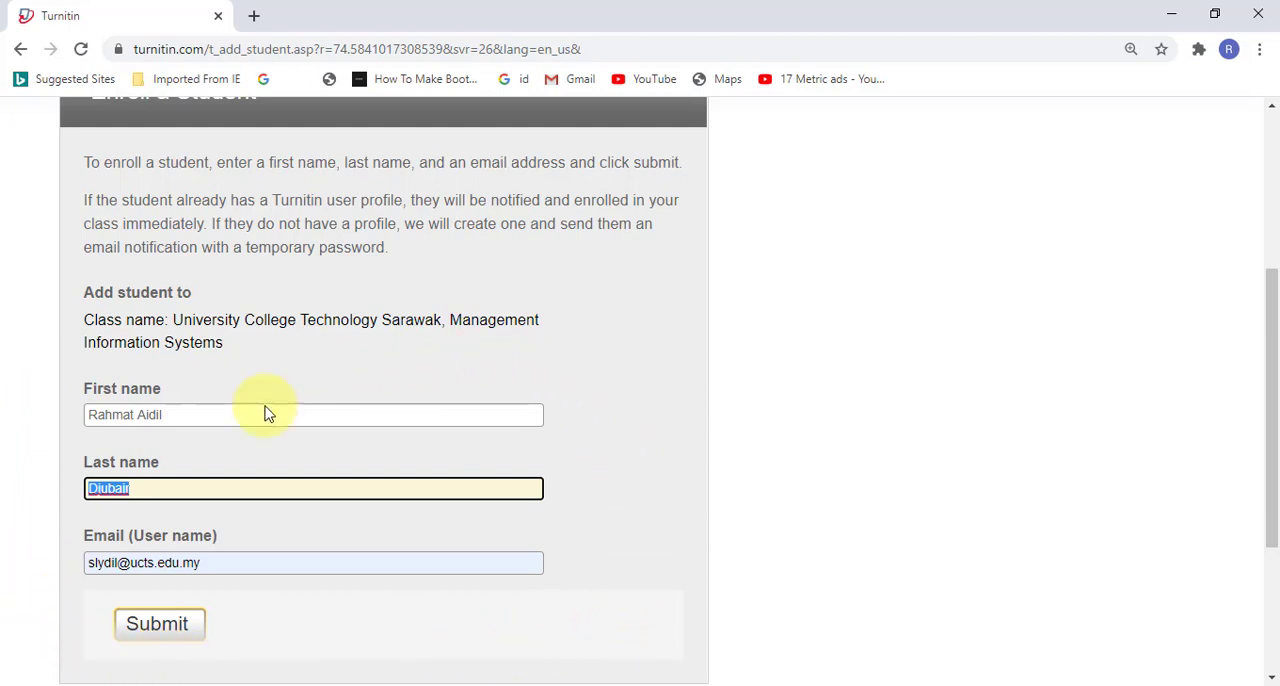
left_click(220, 418)
left_click(294, 509)
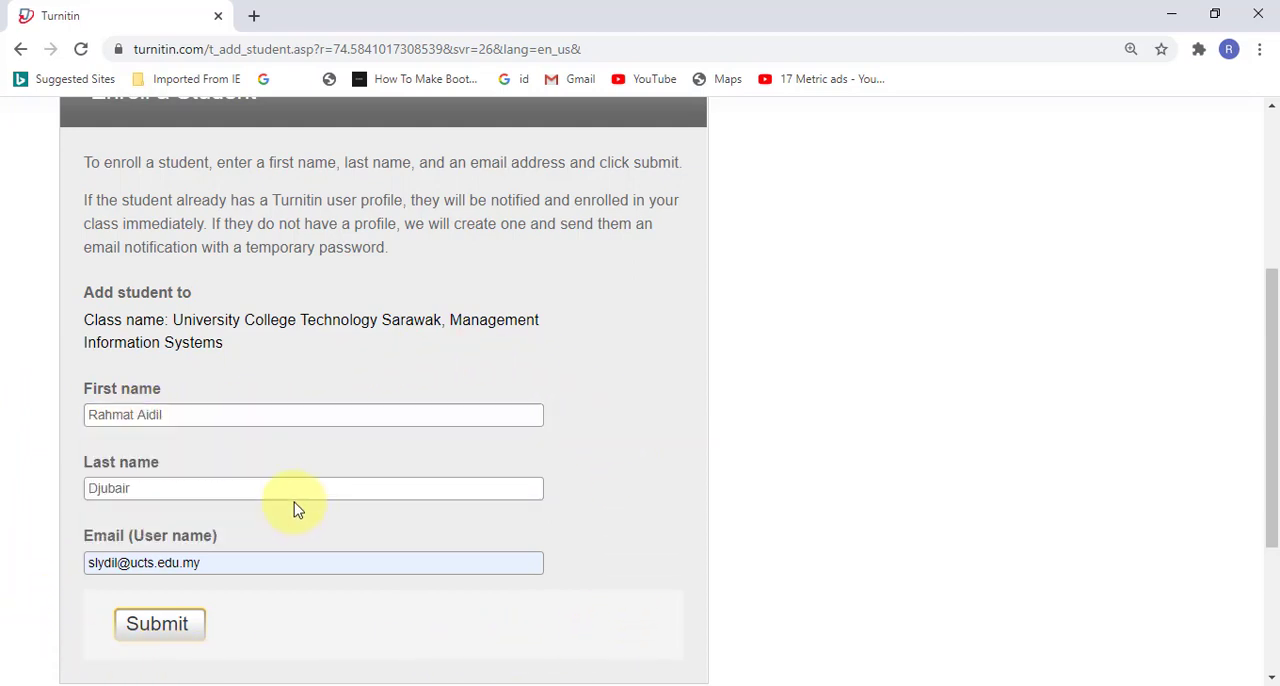
left_click(198, 490)
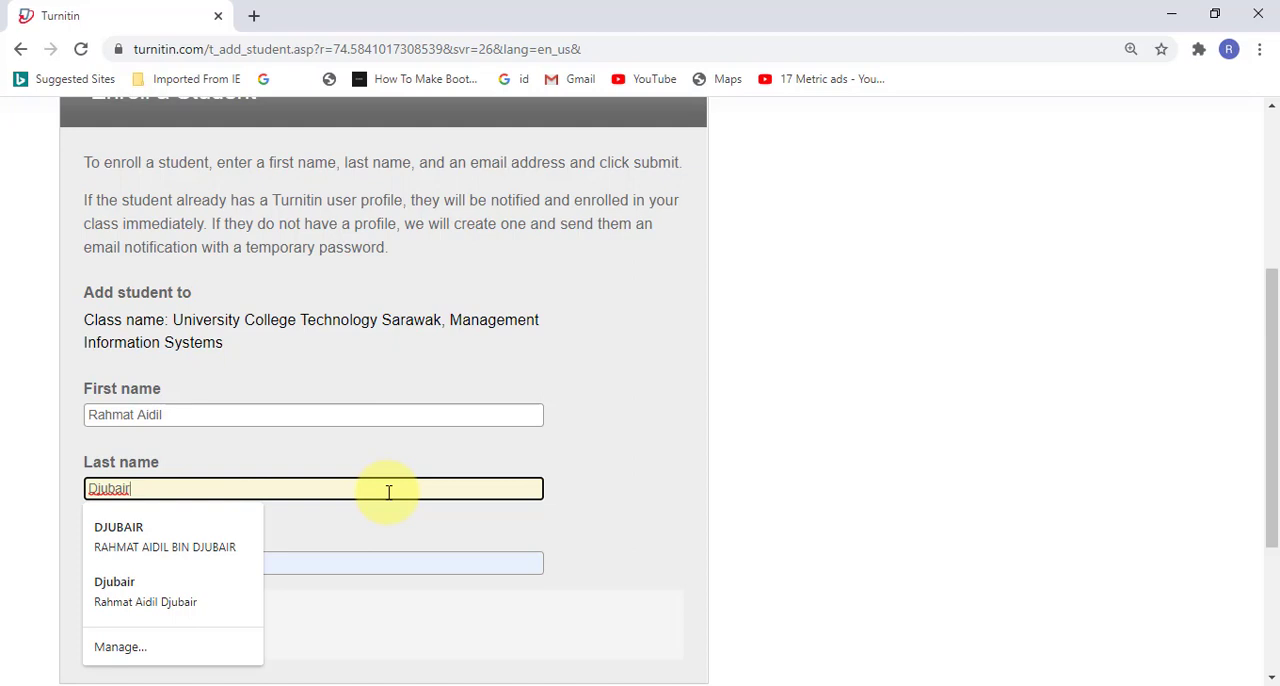
left_click(408, 455)
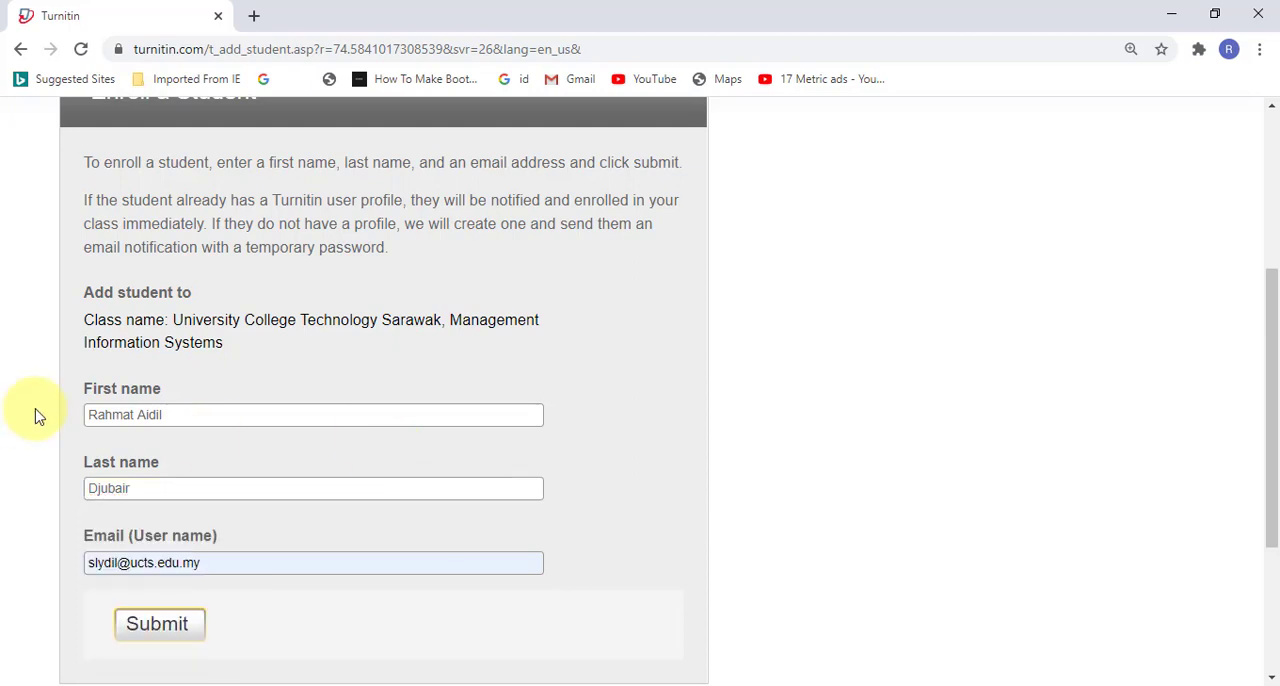
left_click(177, 417)
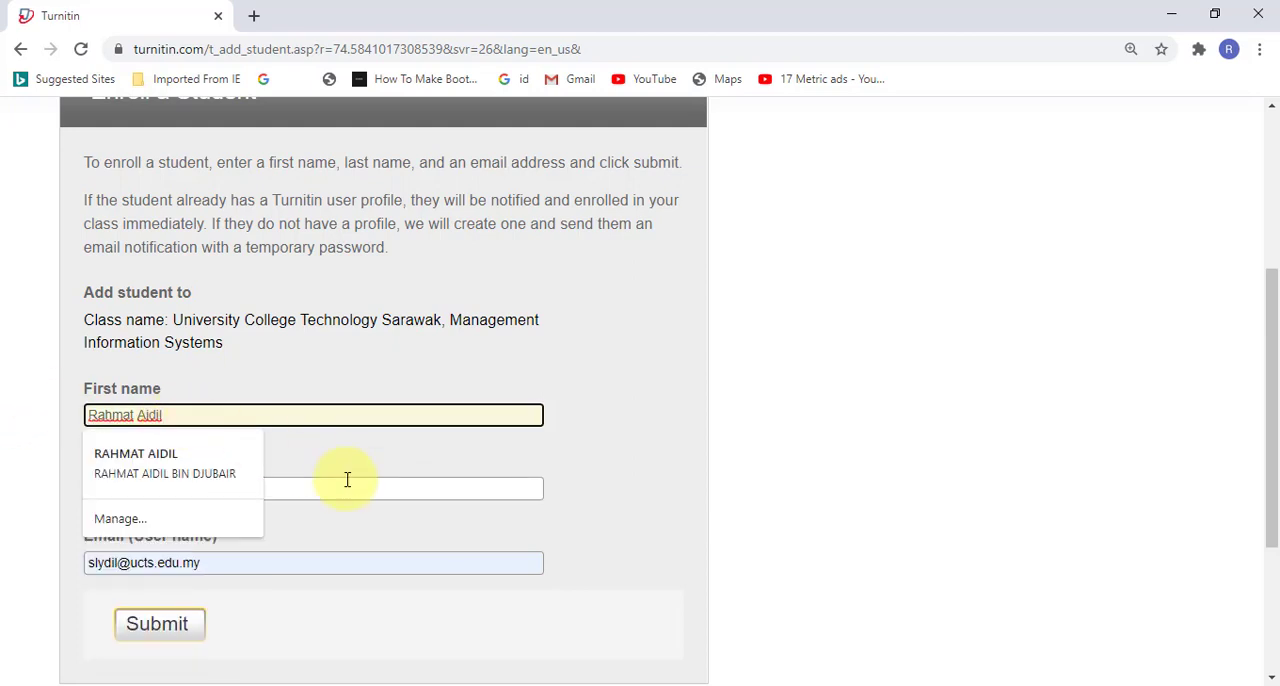
left_click(249, 489)
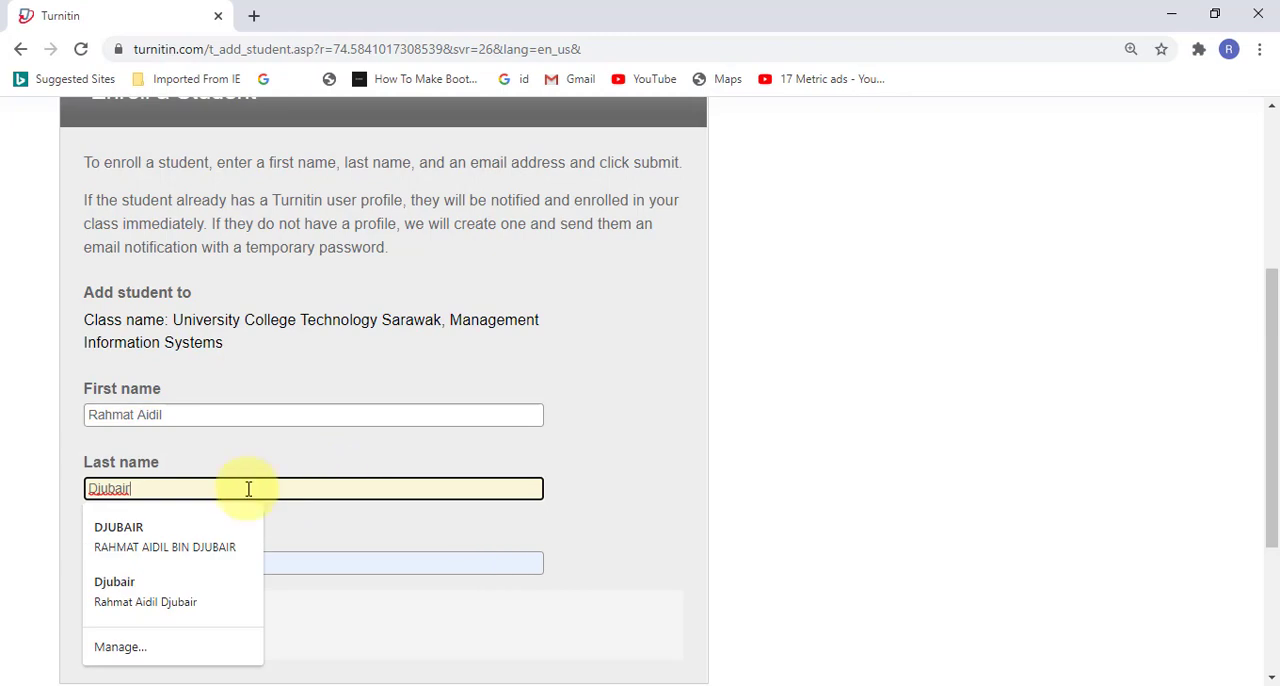
left_click(343, 560)
key("Escape")
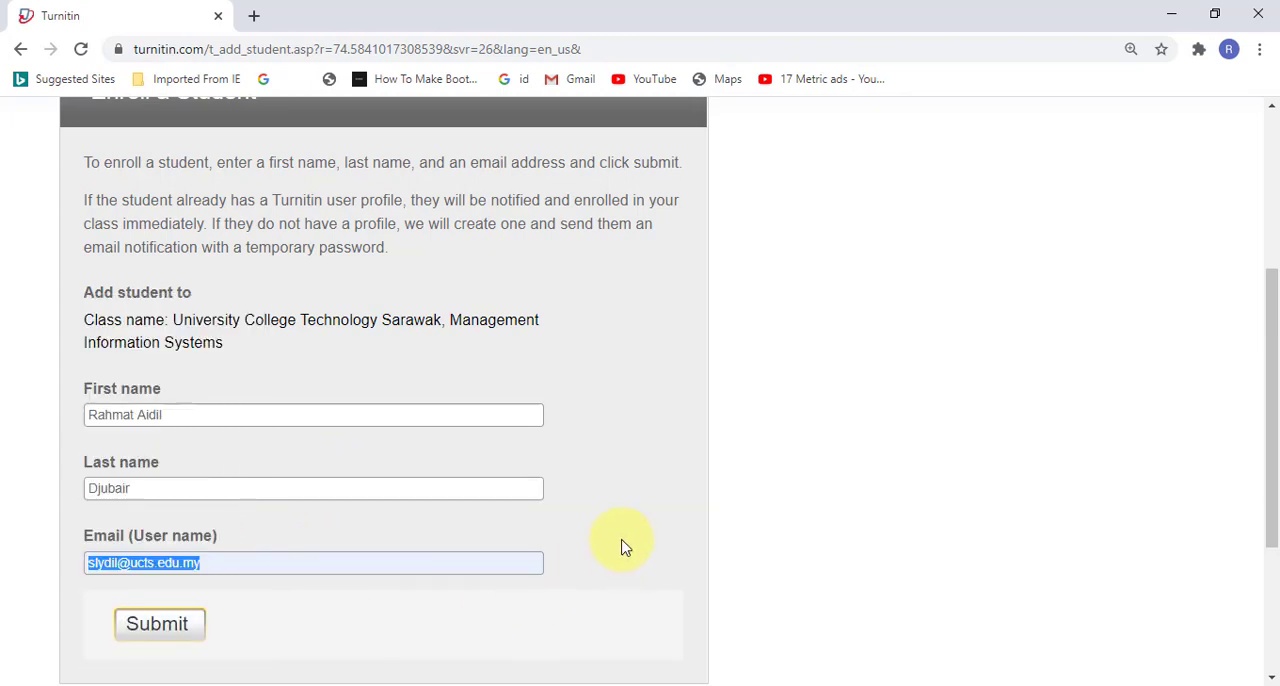
Step: Review the whole Enroll a Student form, from its instructions to the filled-in fields
key("ctrl+minus")
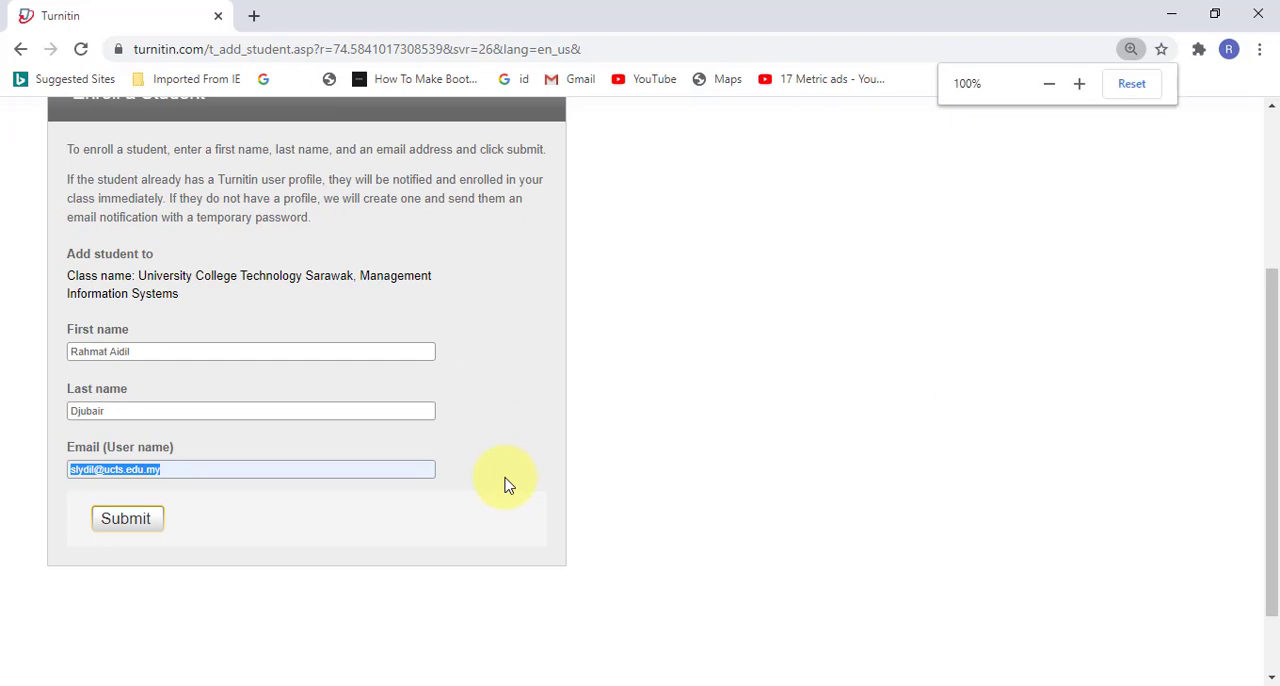
key("ctrl+plus")
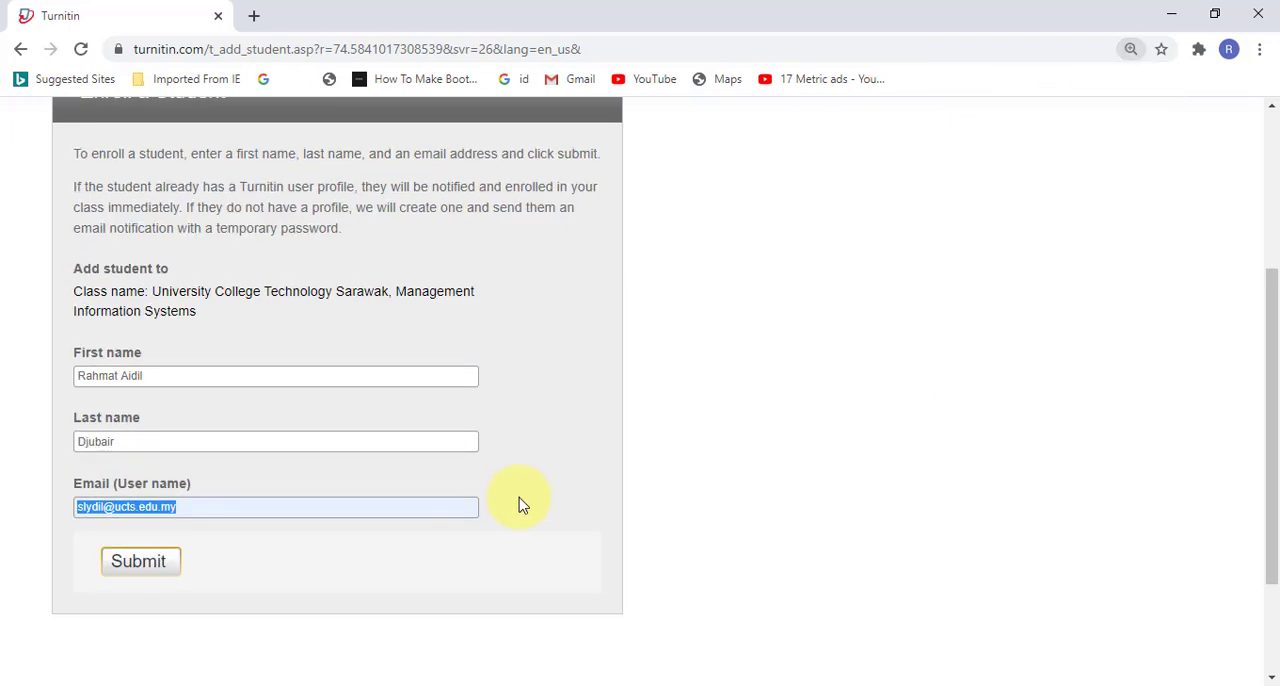
scroll(490, 512, "up", 1)
scroll(290, 430, "up", 2)
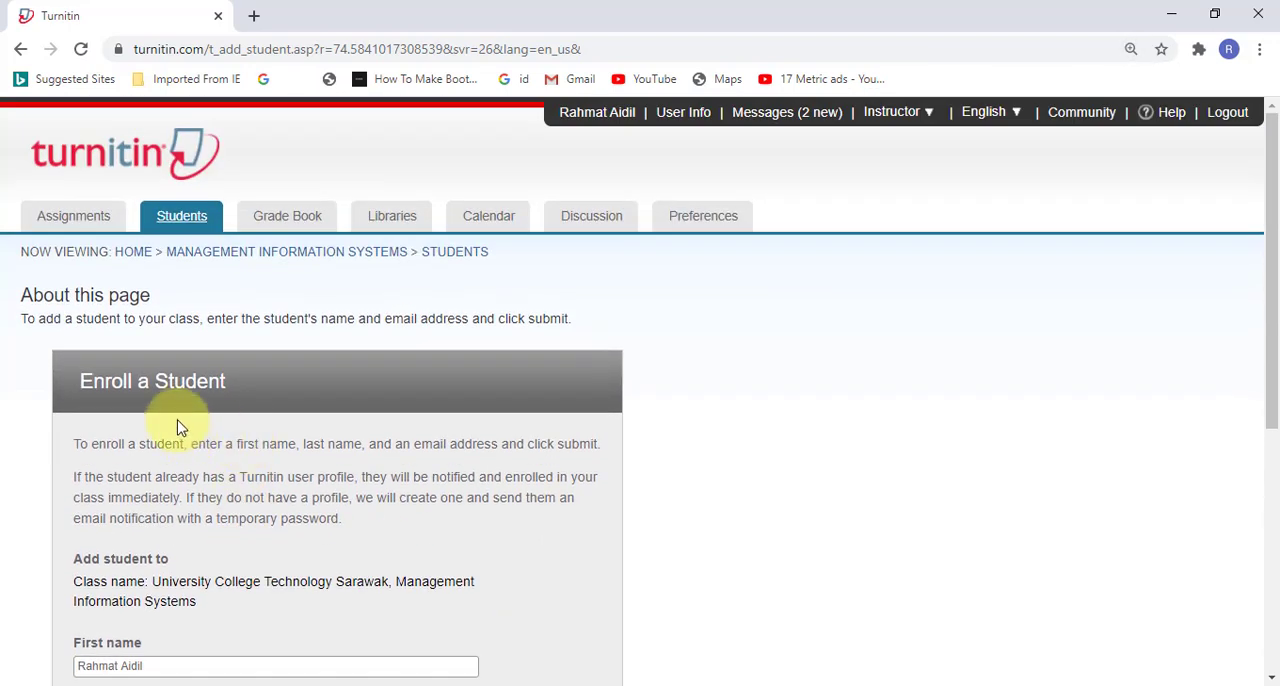
scroll(486, 380, "down", 3)
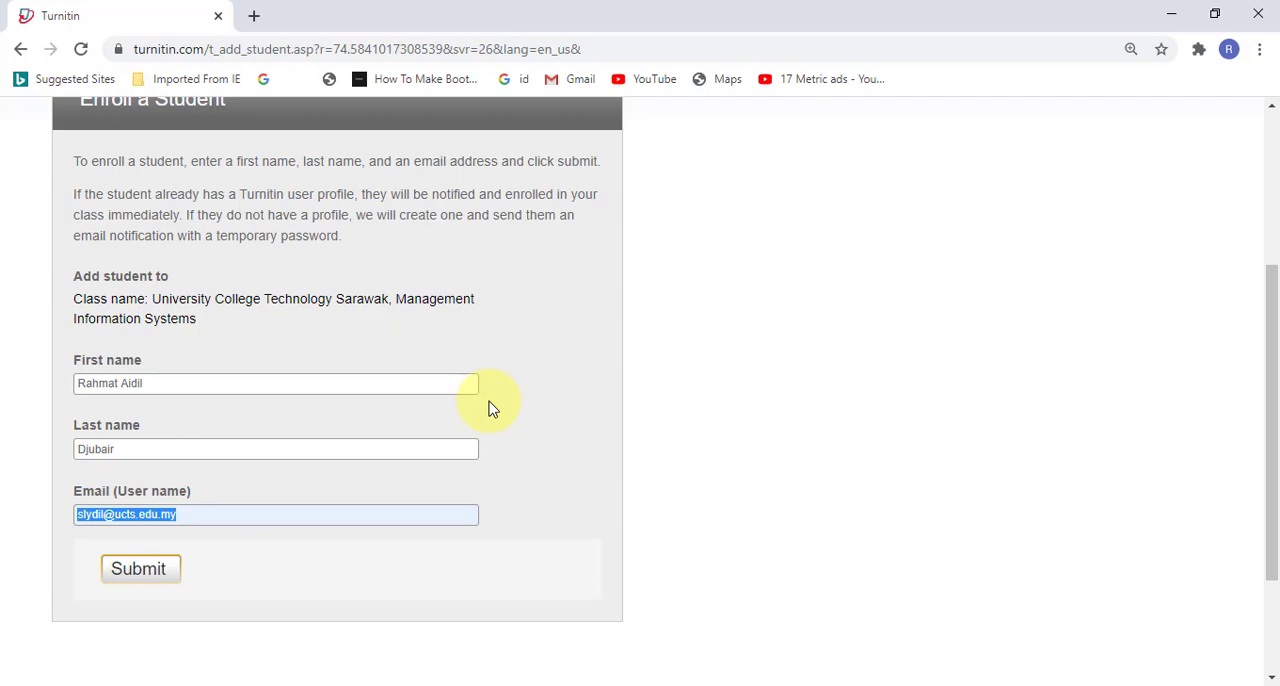
scroll(490, 408, "up", 3)
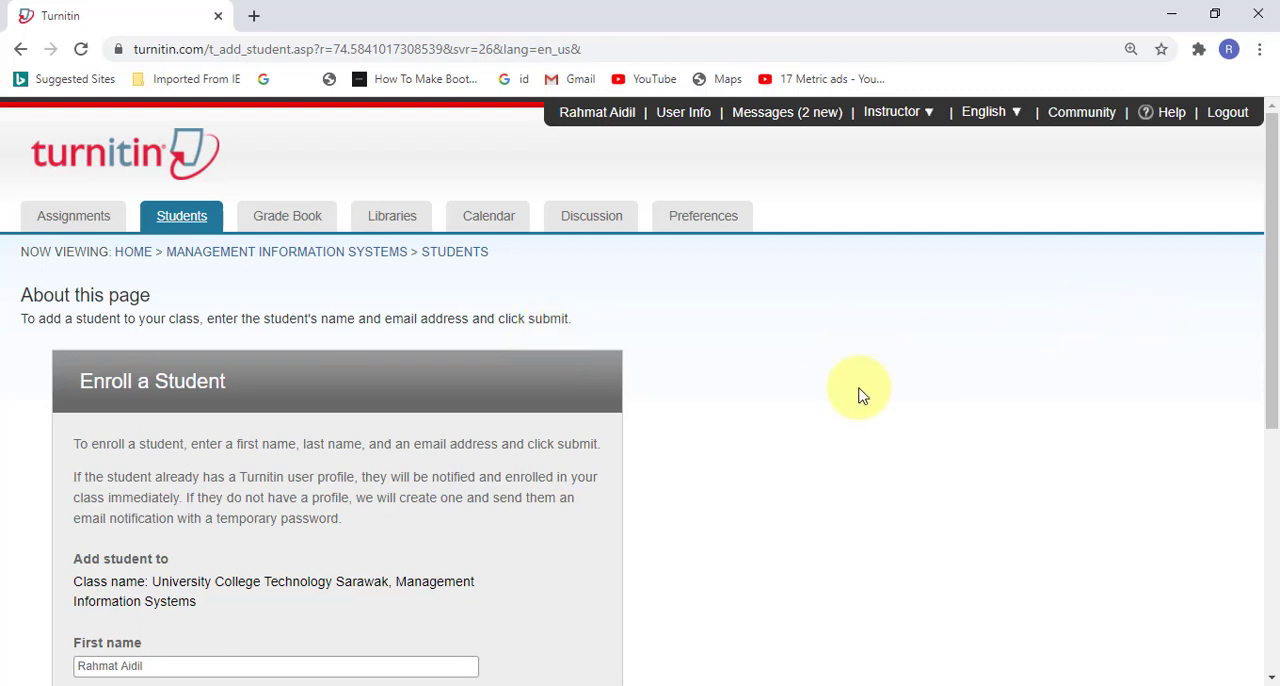
Step: Check the further actions for Individual Assigment on the class homepage and open its inbox
left_click(100, 233)
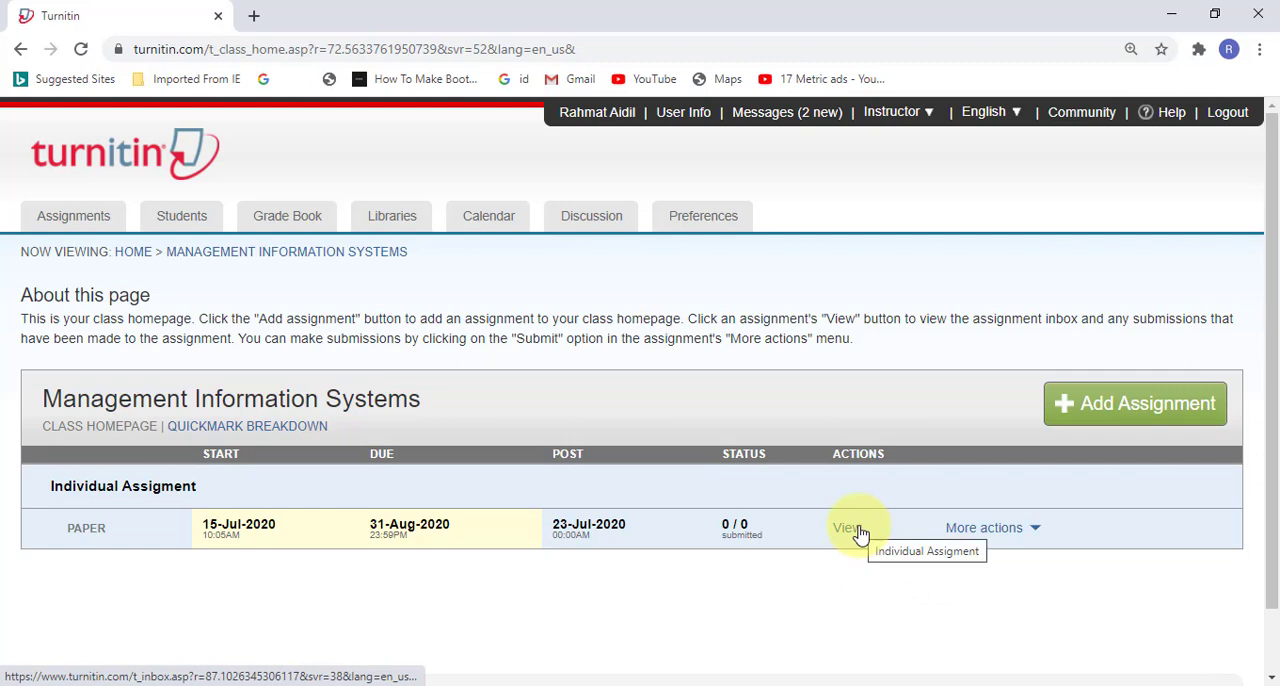
left_click(1036, 532)
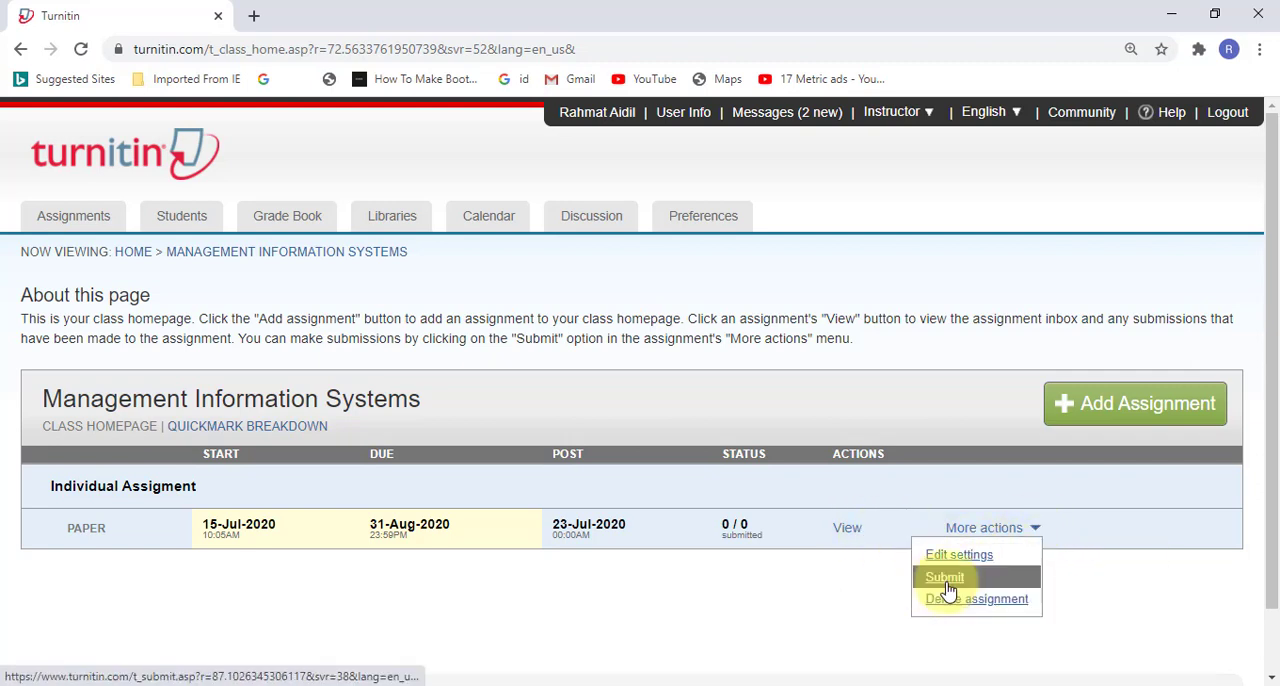
left_click(846, 528)
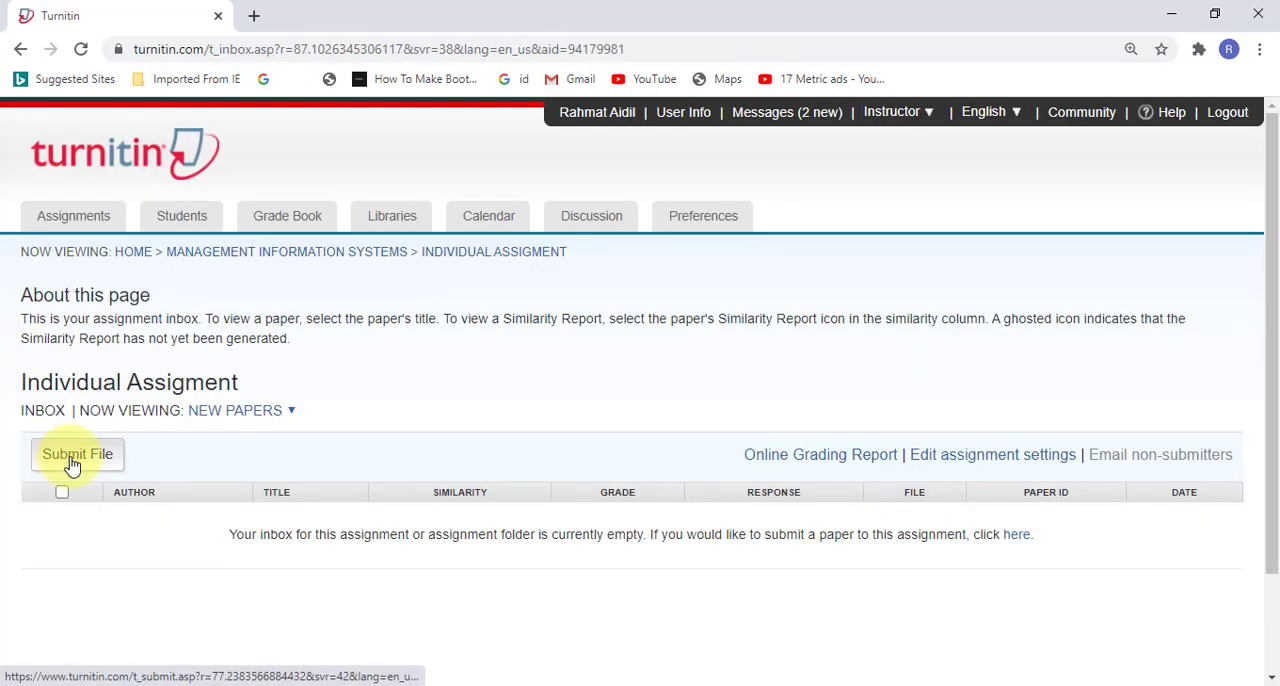
Step: Start a single file submission to the assignment and choose Non-enrolled student as the author
left_click(72, 462)
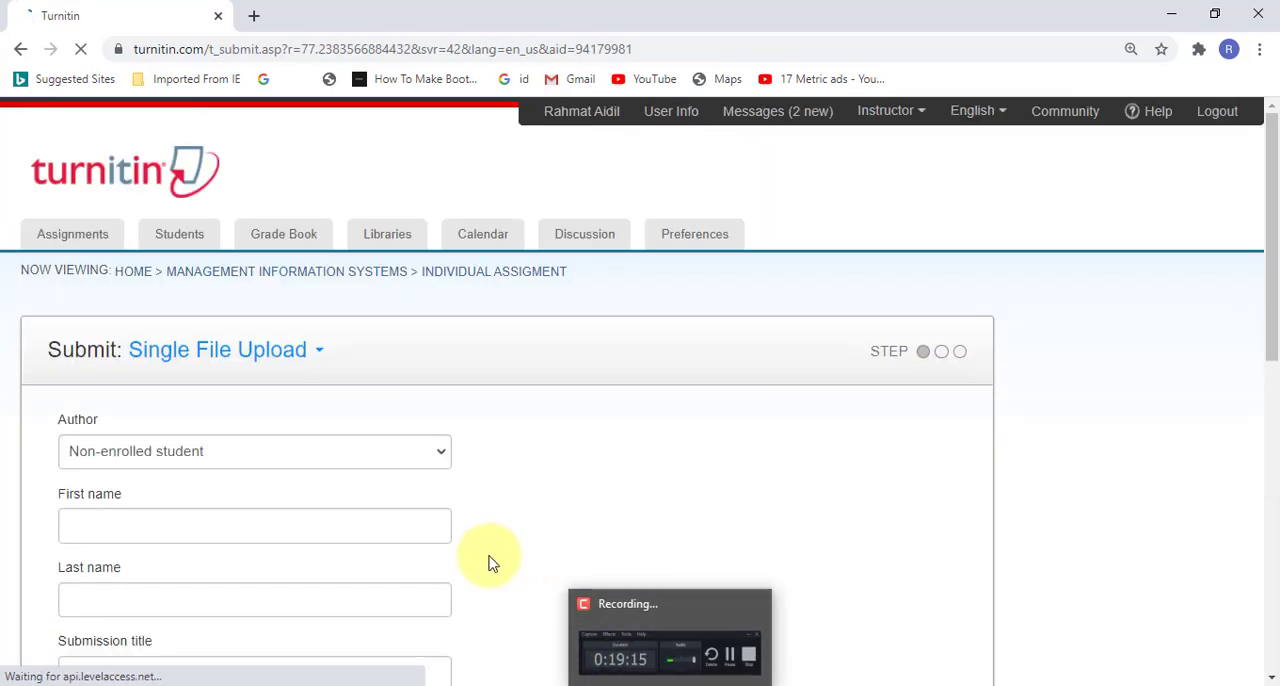
scroll(720, 503, "down", 2)
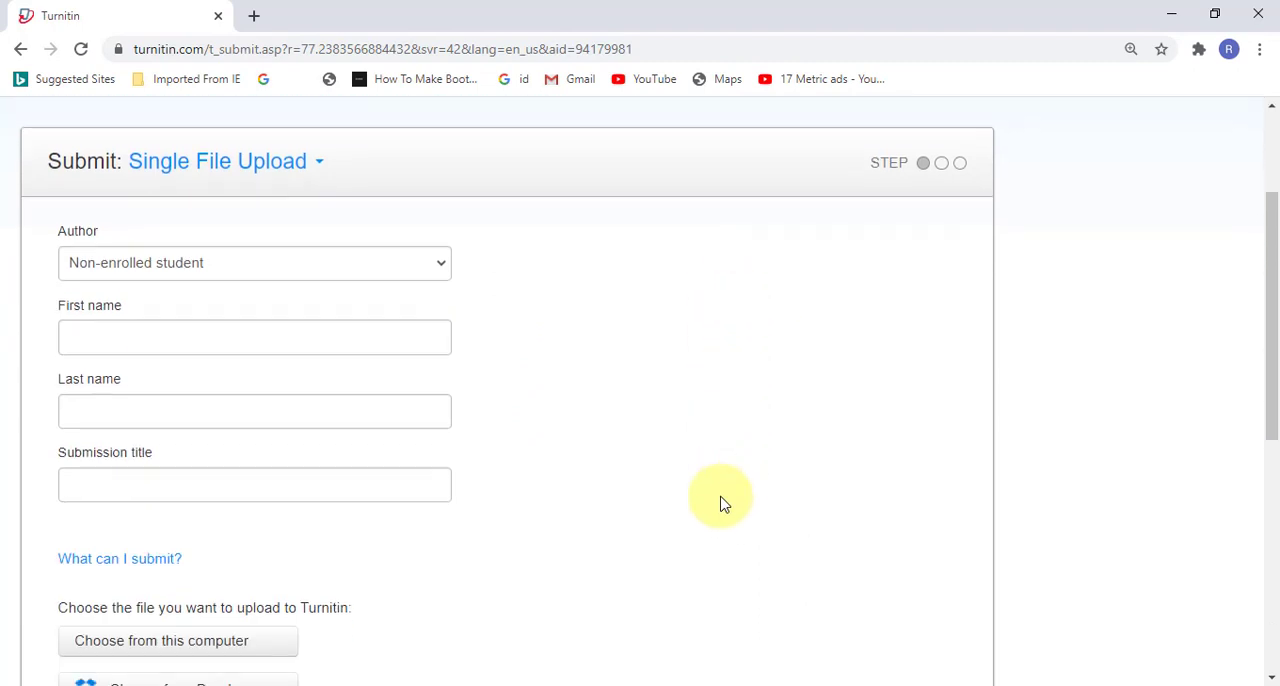
left_click(443, 263)
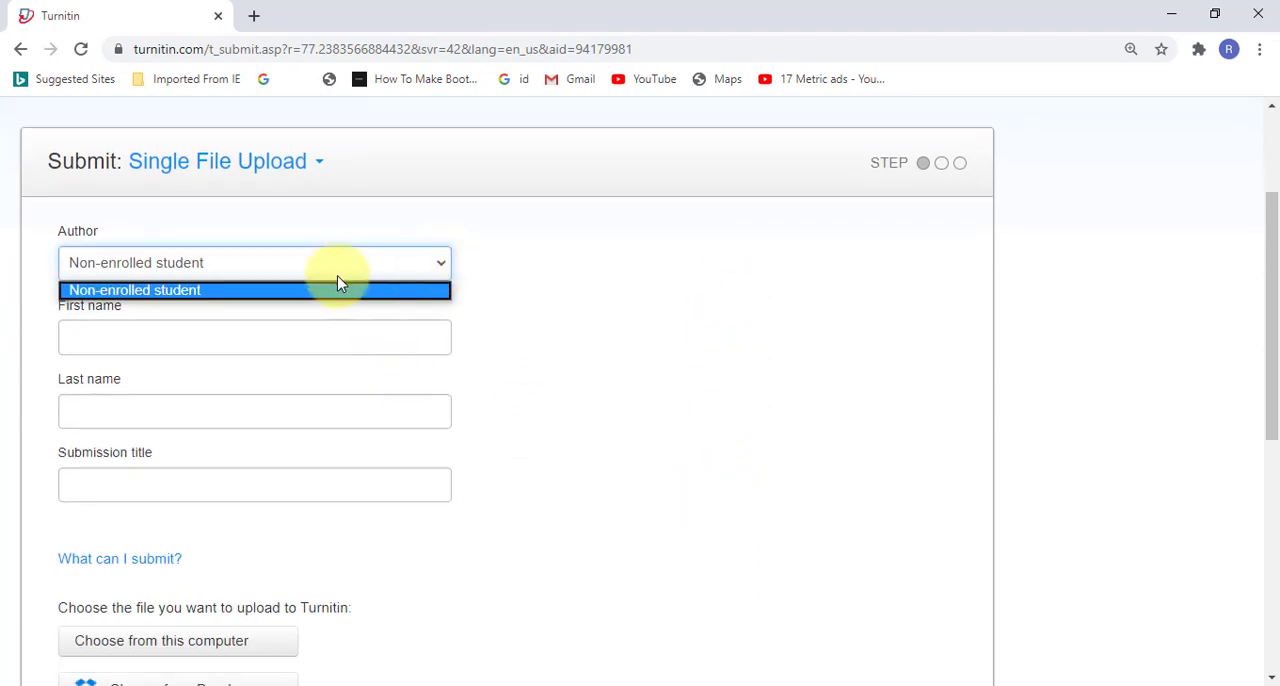
left_click(251, 290)
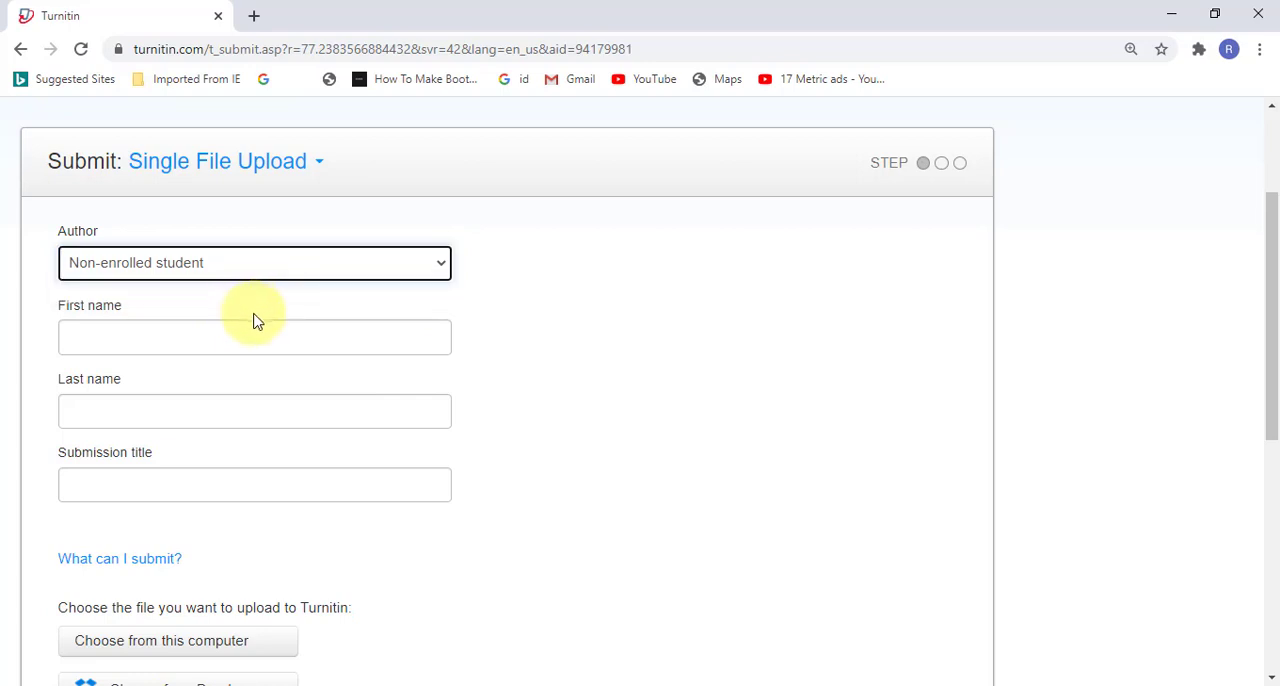
Step: Enter the non-enrolled student's first name and last name as the author of the submission
left_click(200, 336)
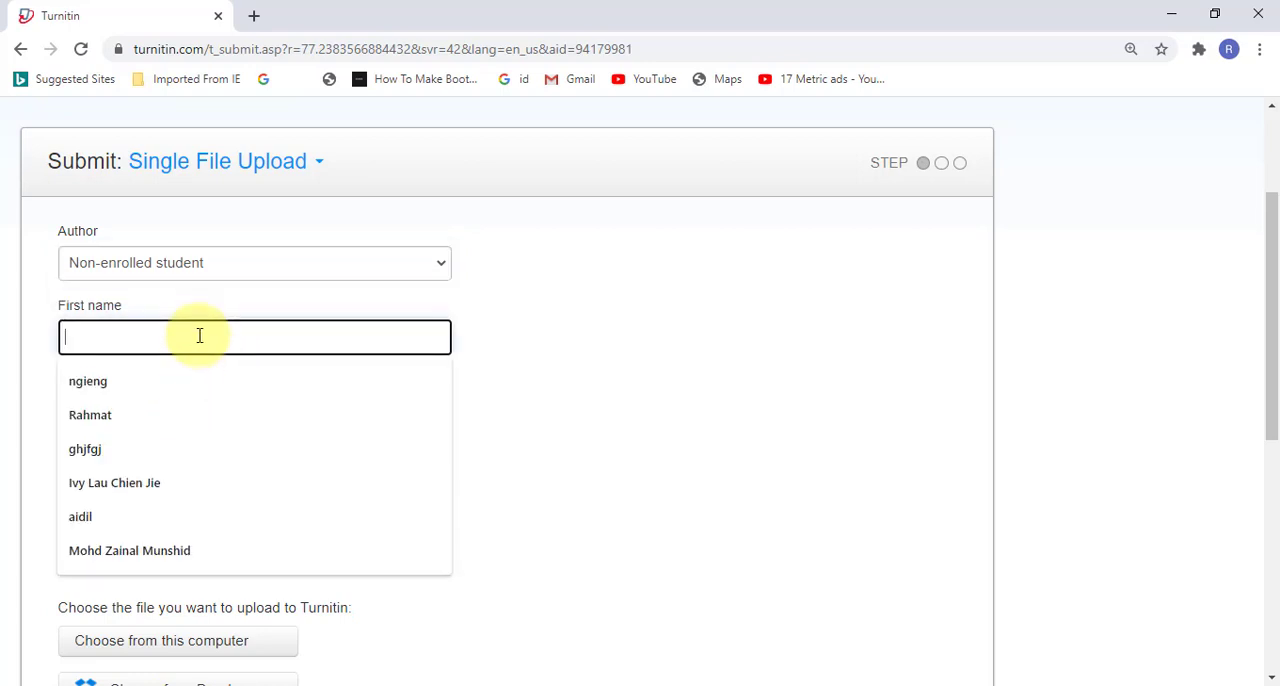
type("Rhamt")
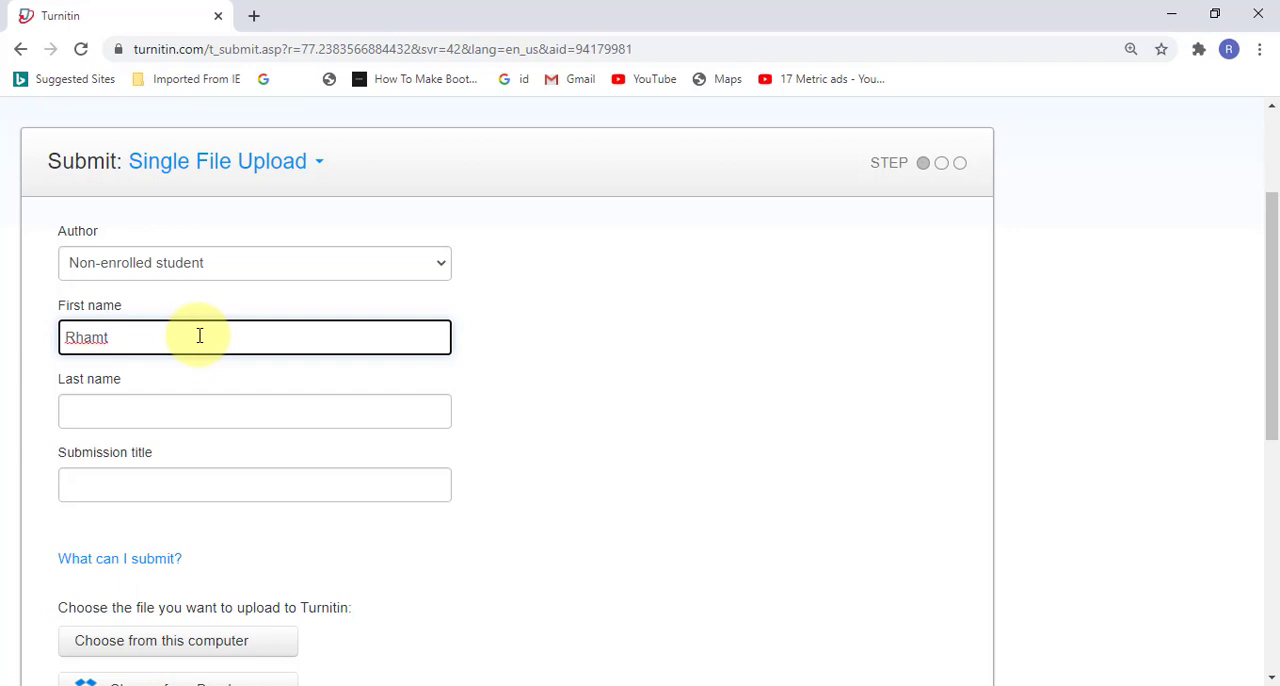
key("BackSpace")
key("BackSpace")
key("BackSpace")
key("BackSpace")
type("ahmat")
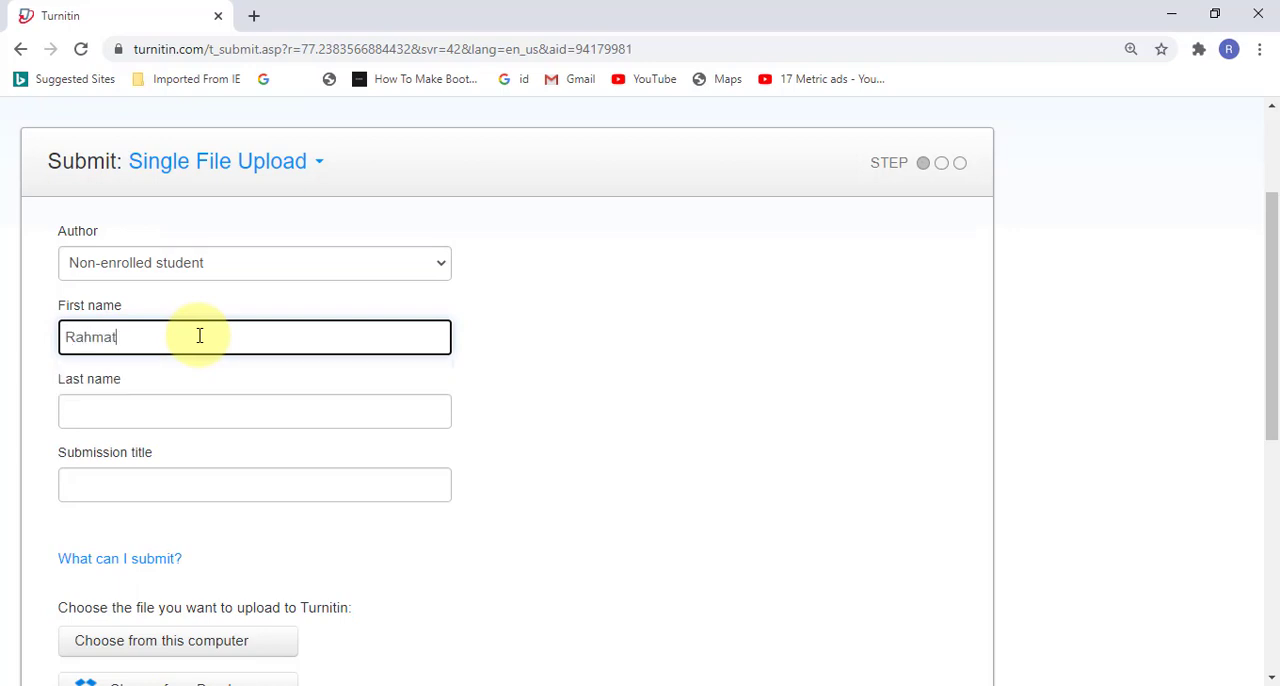
key("Tab")
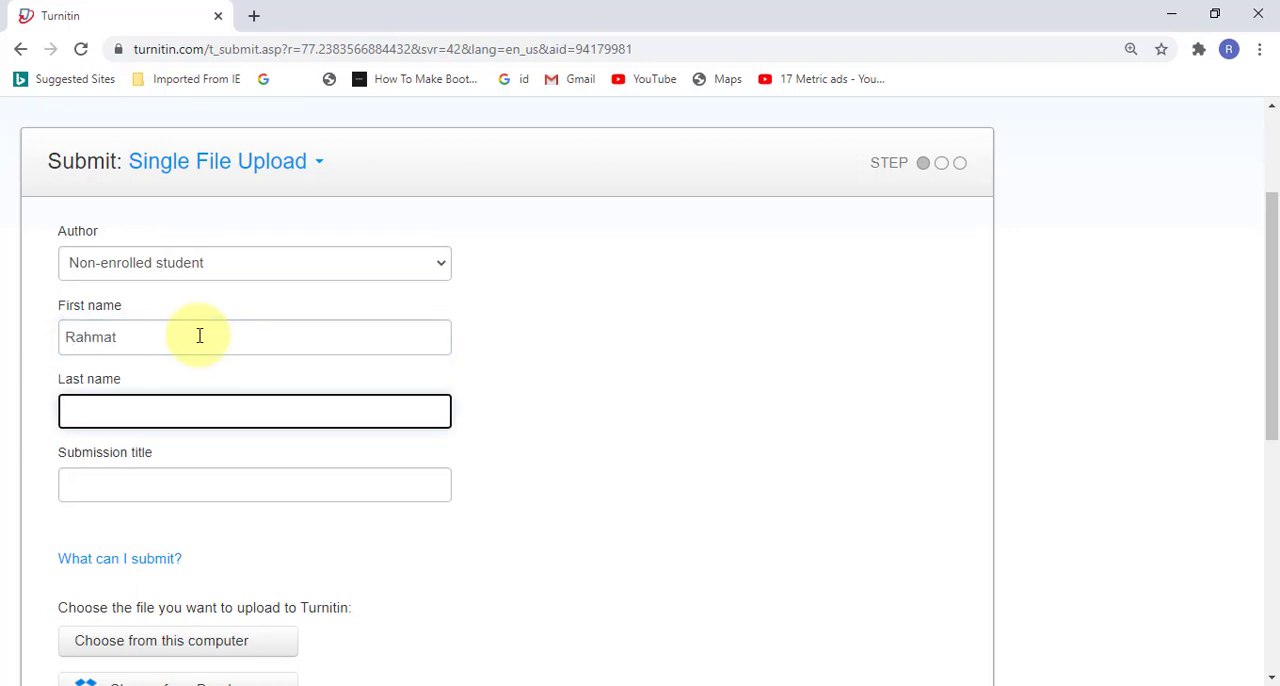
left_click(200, 336)
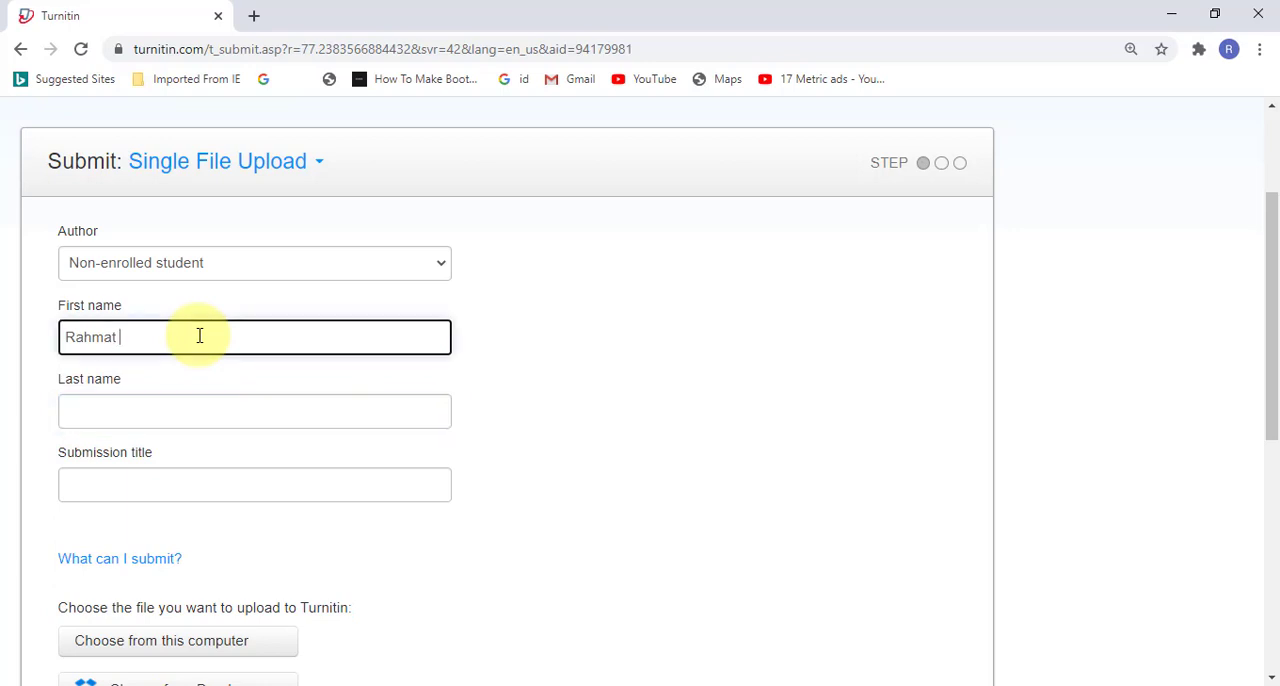
key("Tab")
key("Tab")
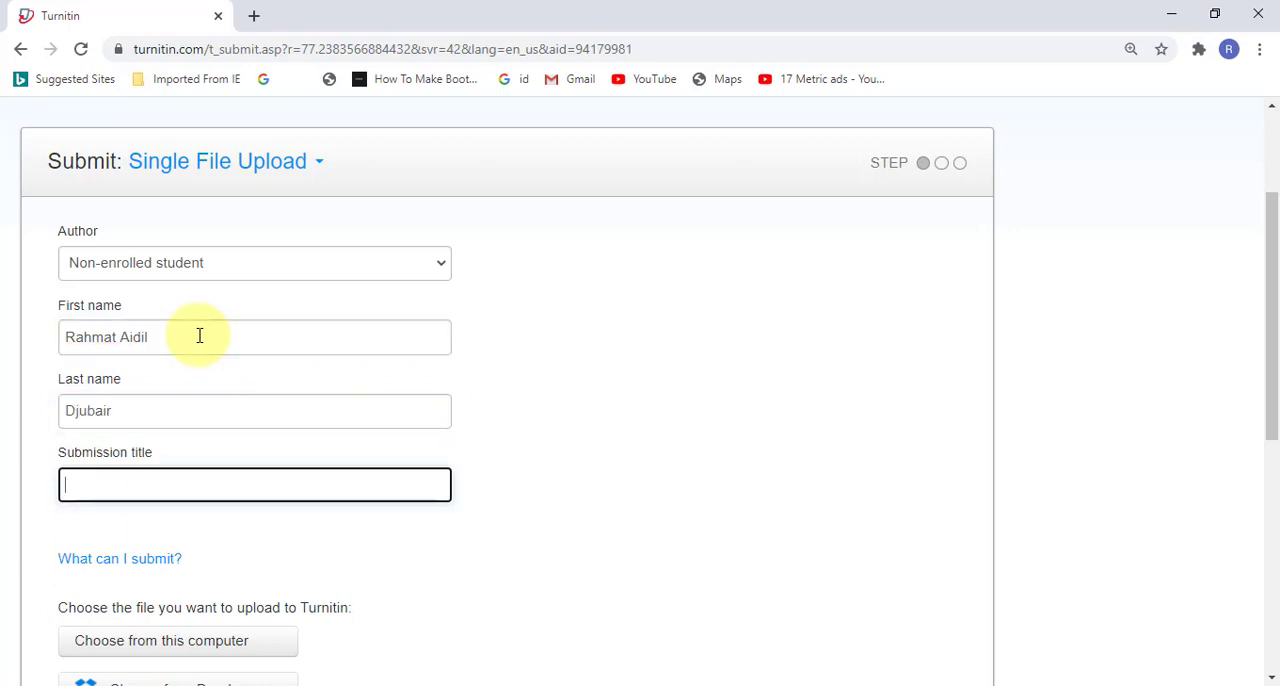
Step: Title the submission Report and upload BDA - training report final (1).docx from this computer
type("Report")
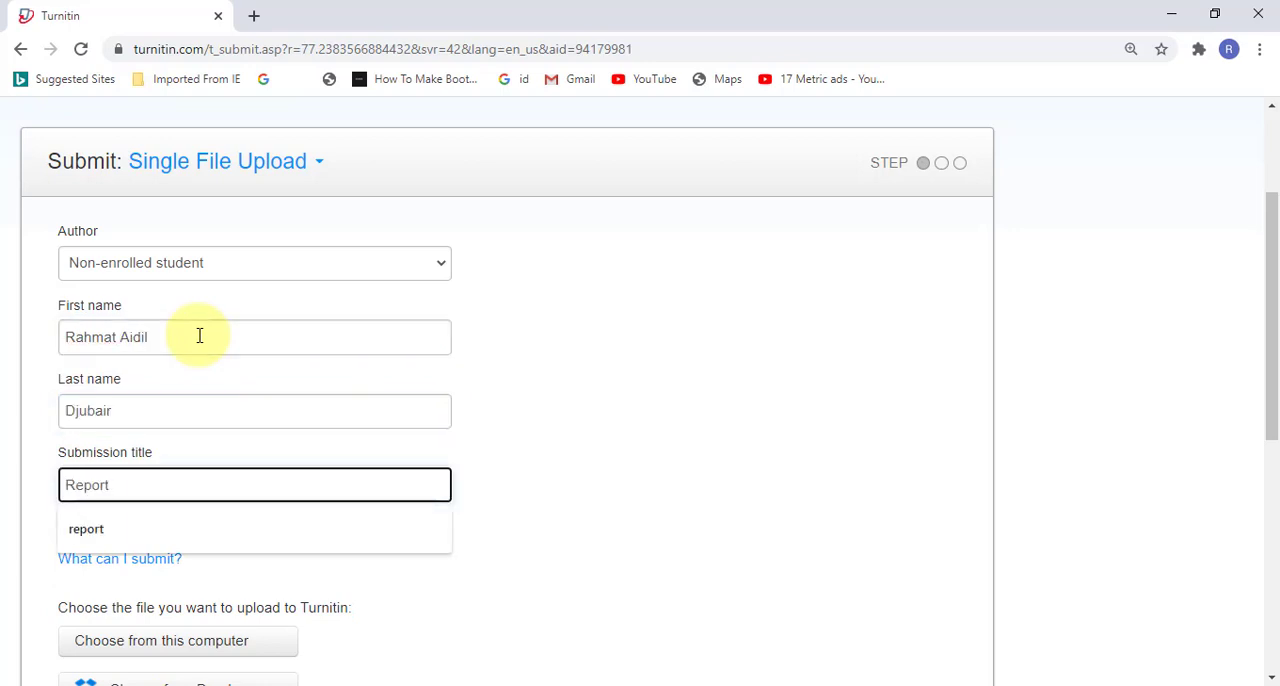
left_click(655, 520)
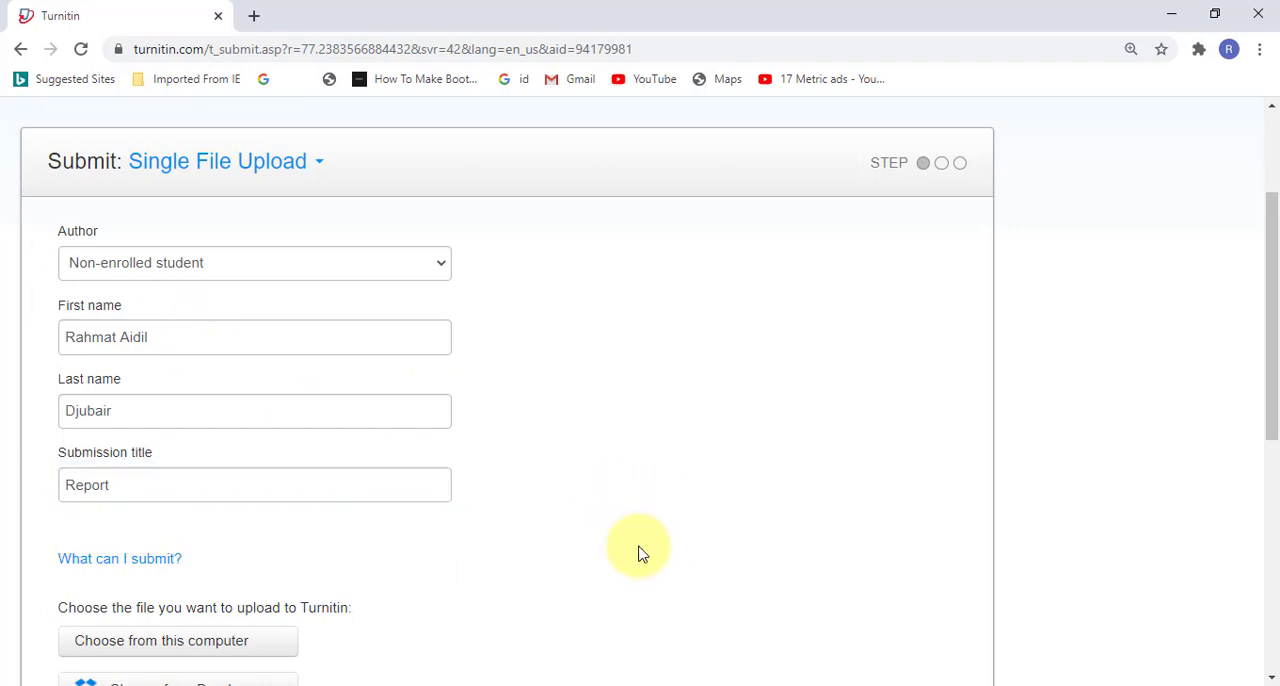
scroll(630, 560, "down", 3)
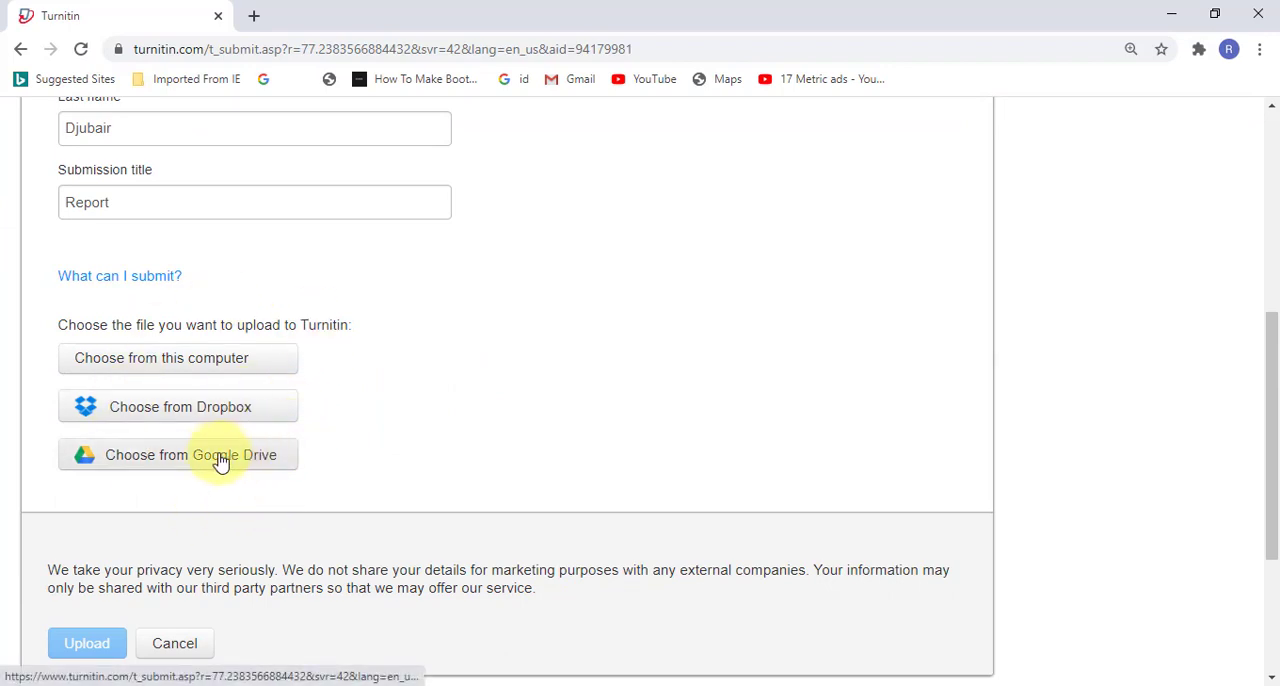
left_click(220, 372)
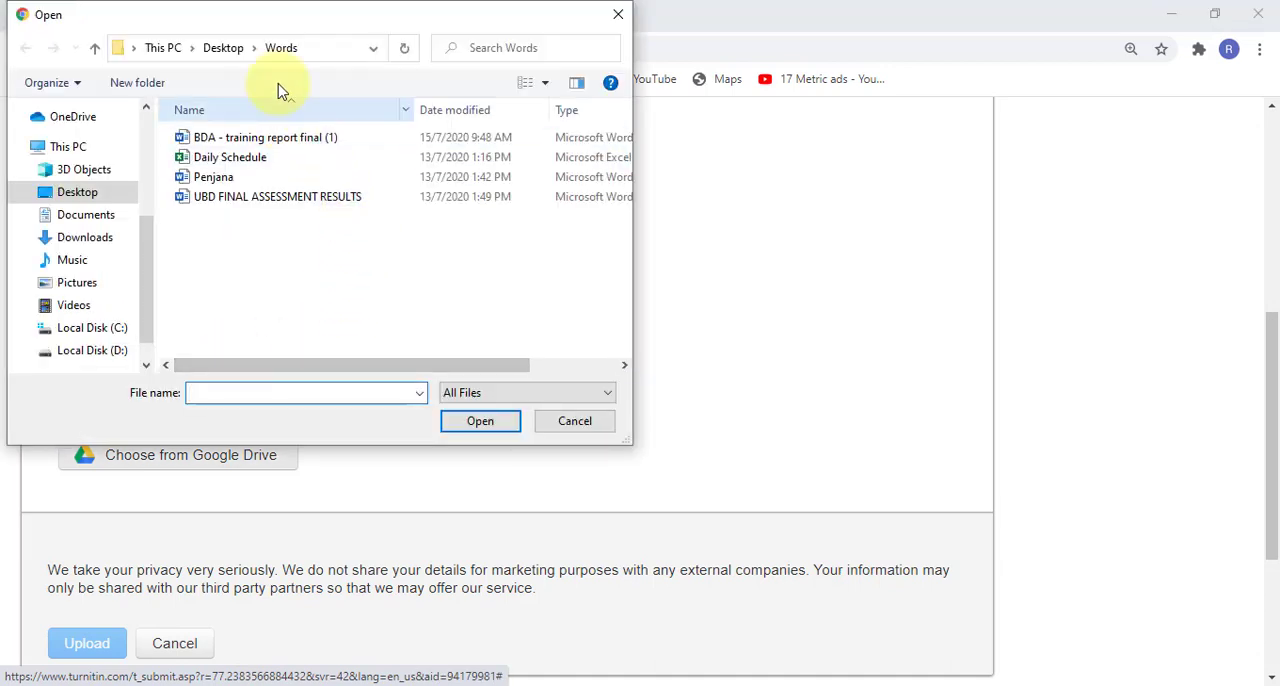
double_click(268, 141)
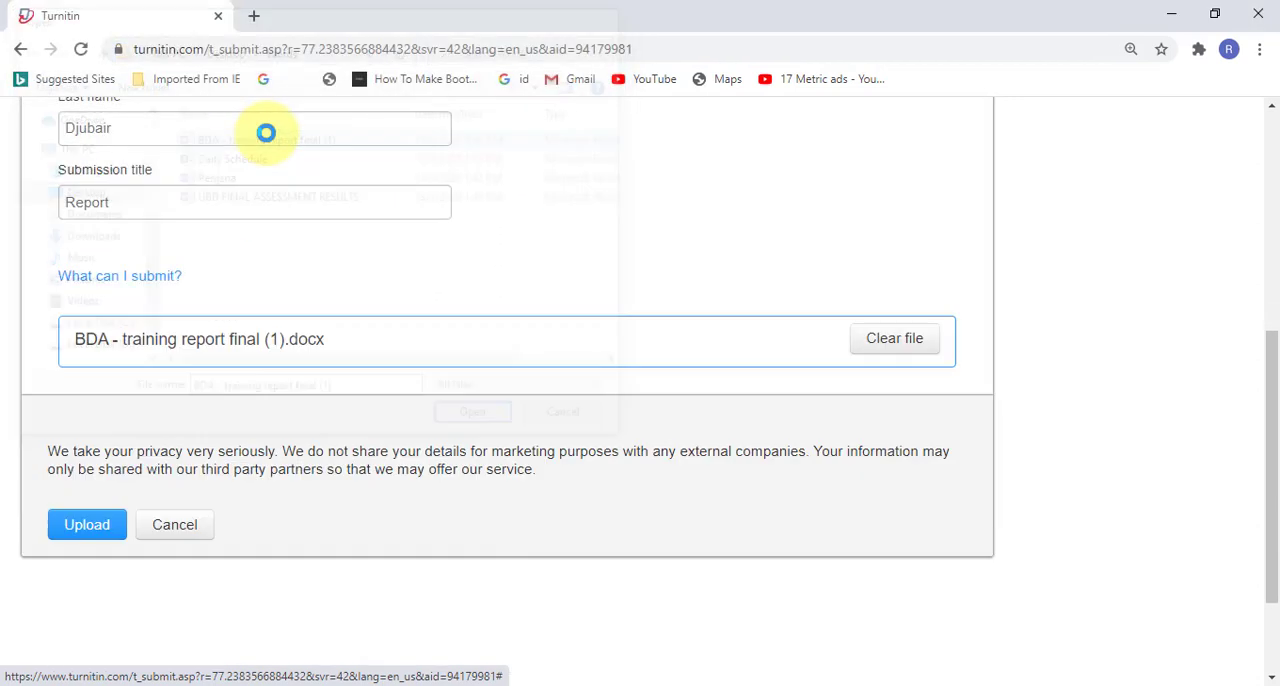
left_click(88, 525)
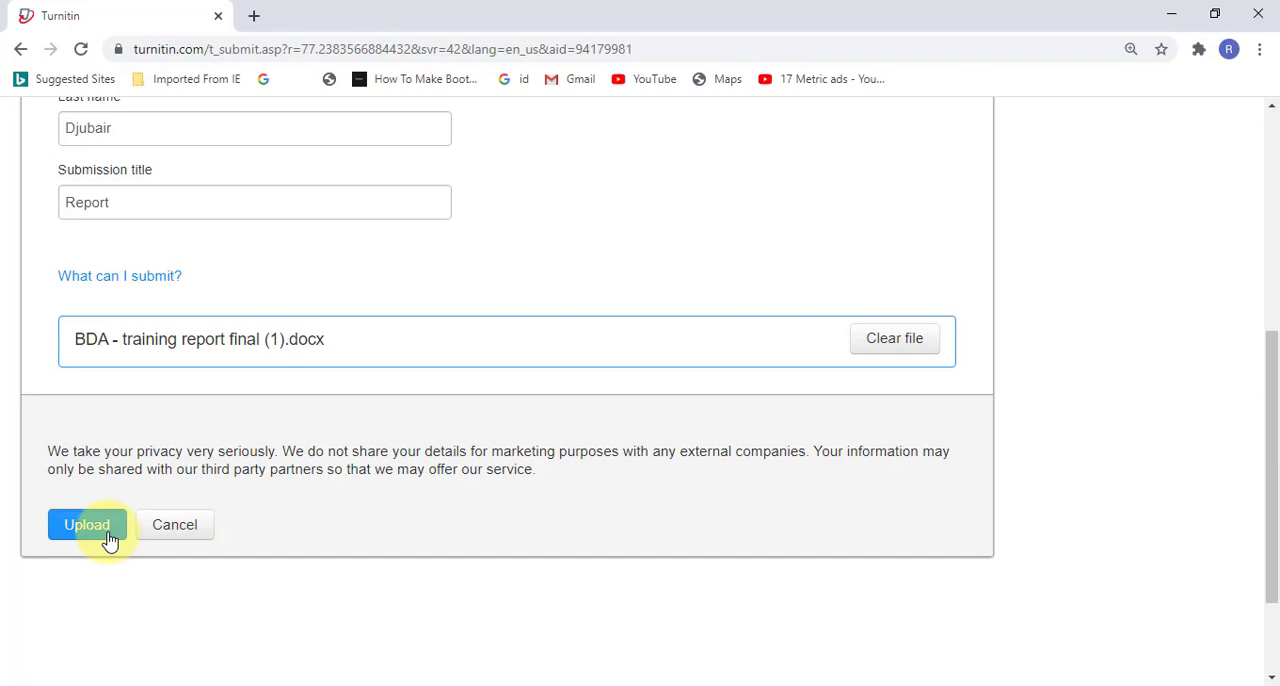
Step: Review the submission's details, from author to character count, and confirm the submission
scroll(451, 543, "up", 1)
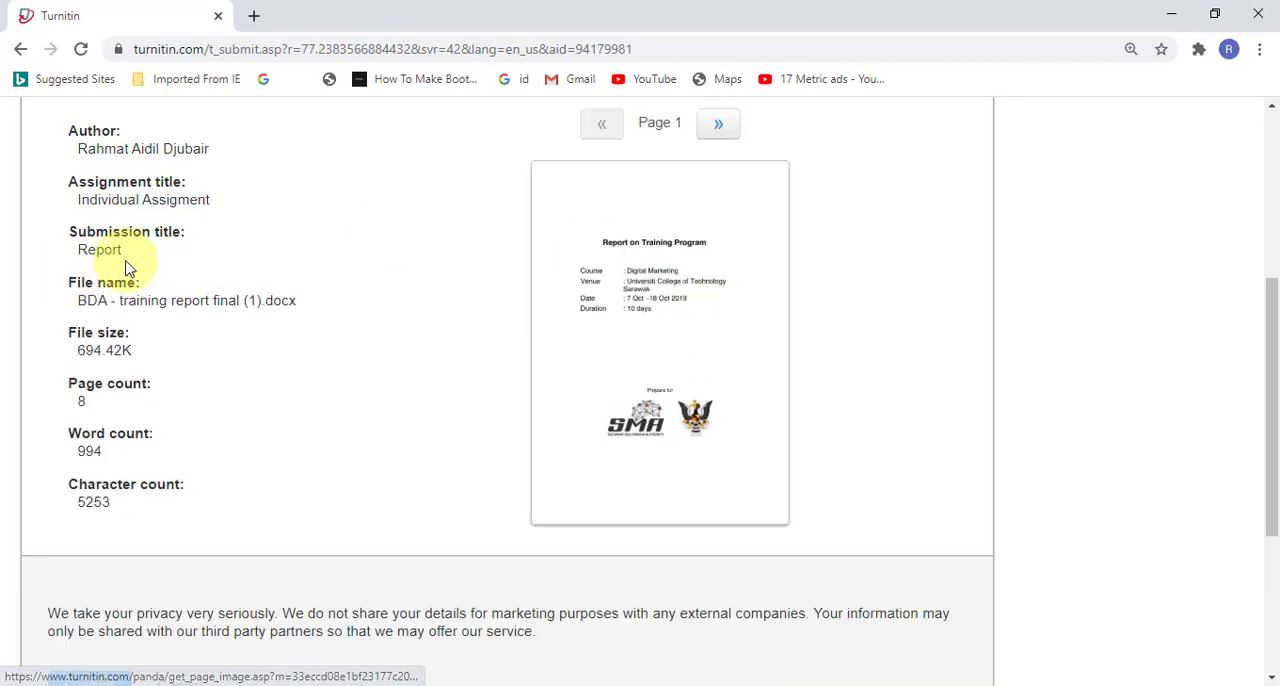
left_click_drag(50, 110, 217, 503)
scroll(286, 480, "down", 2)
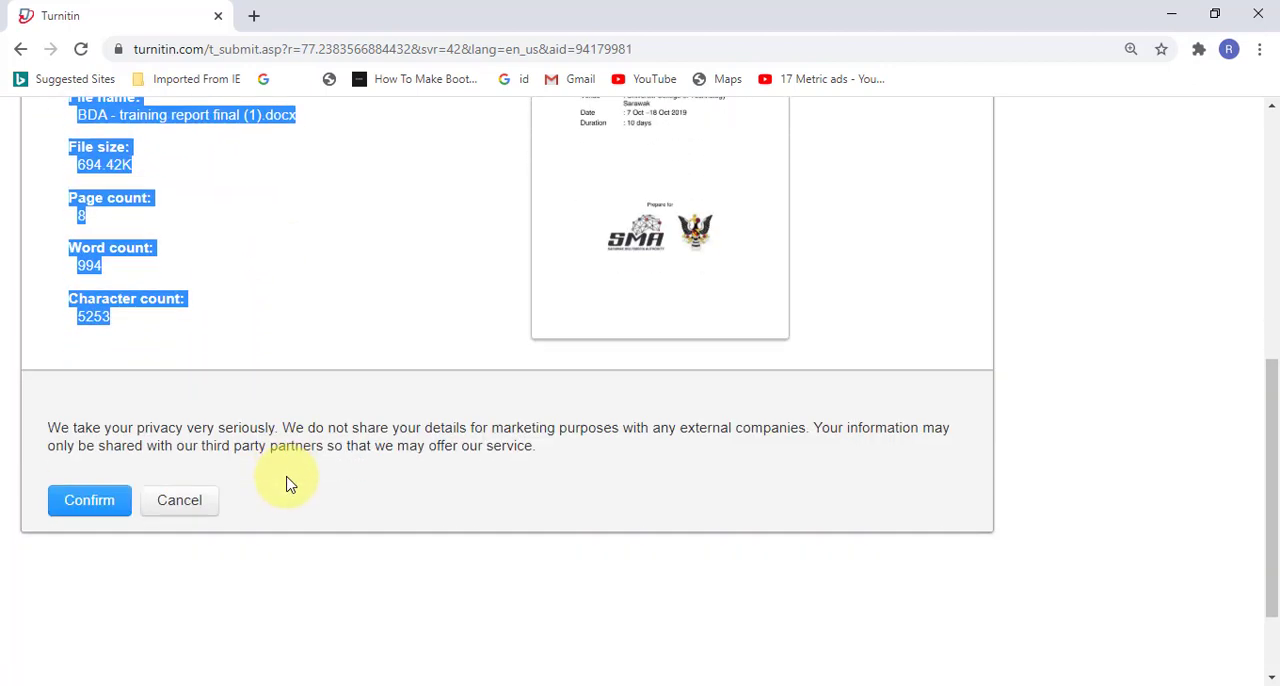
left_click(65, 505)
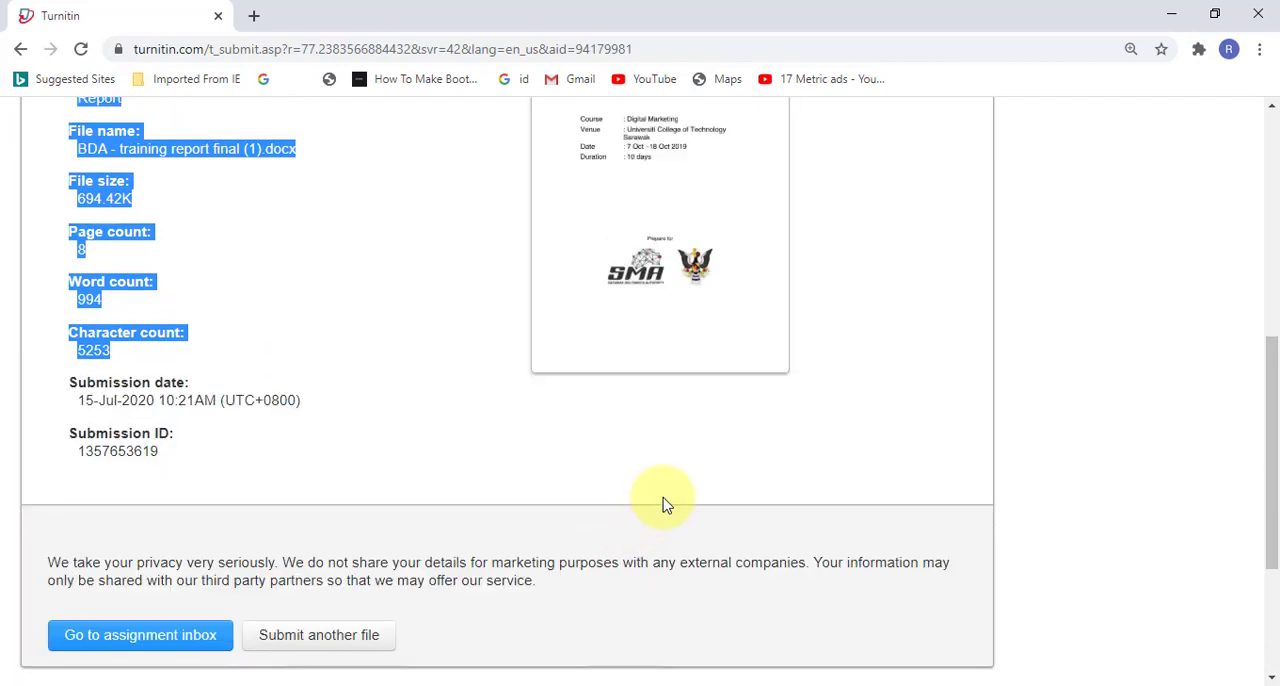
Step: Look over the submission receipt, go to the assignment inbox and refresh it to update the similarity result
scroll(563, 334, "up", 2)
scroll(194, 449, "down", 3)
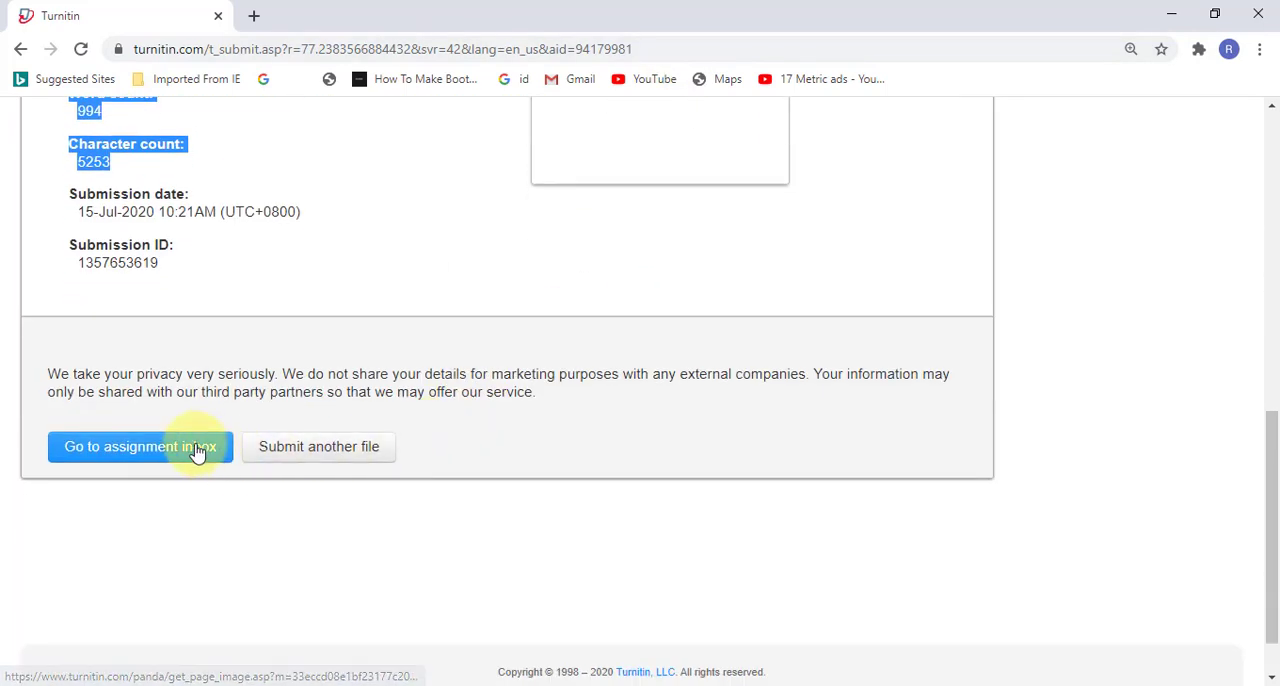
left_click(156, 449)
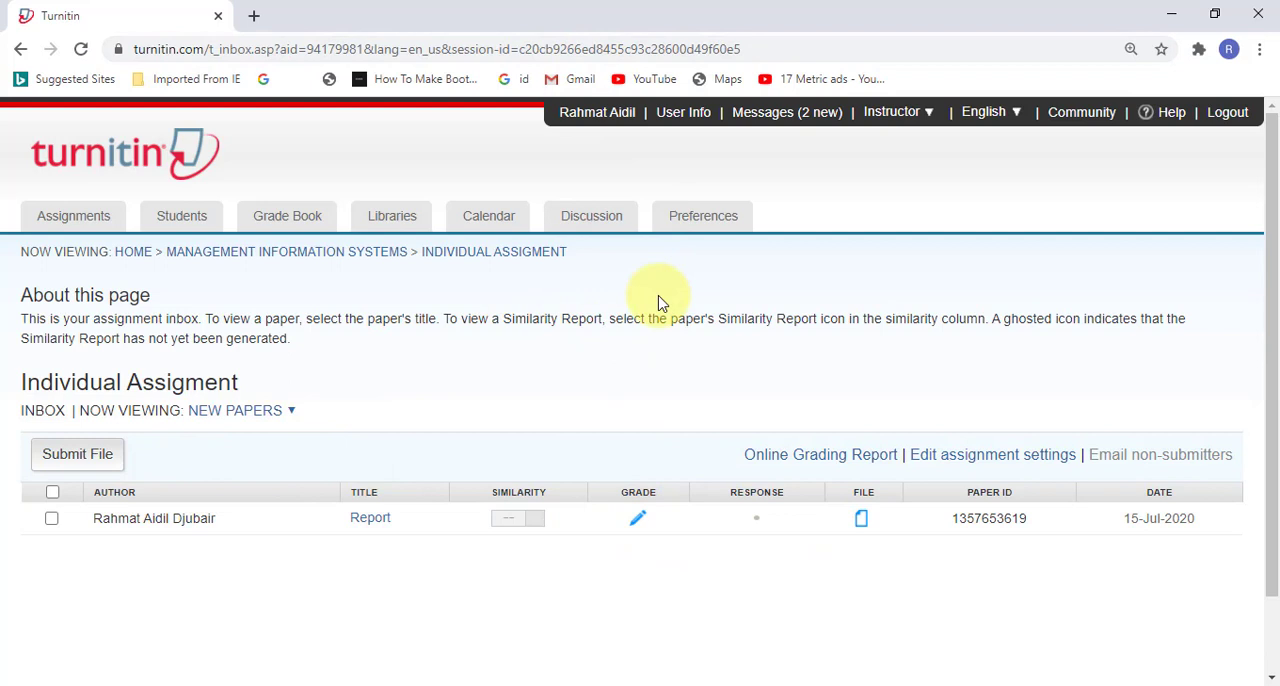
key("F5")
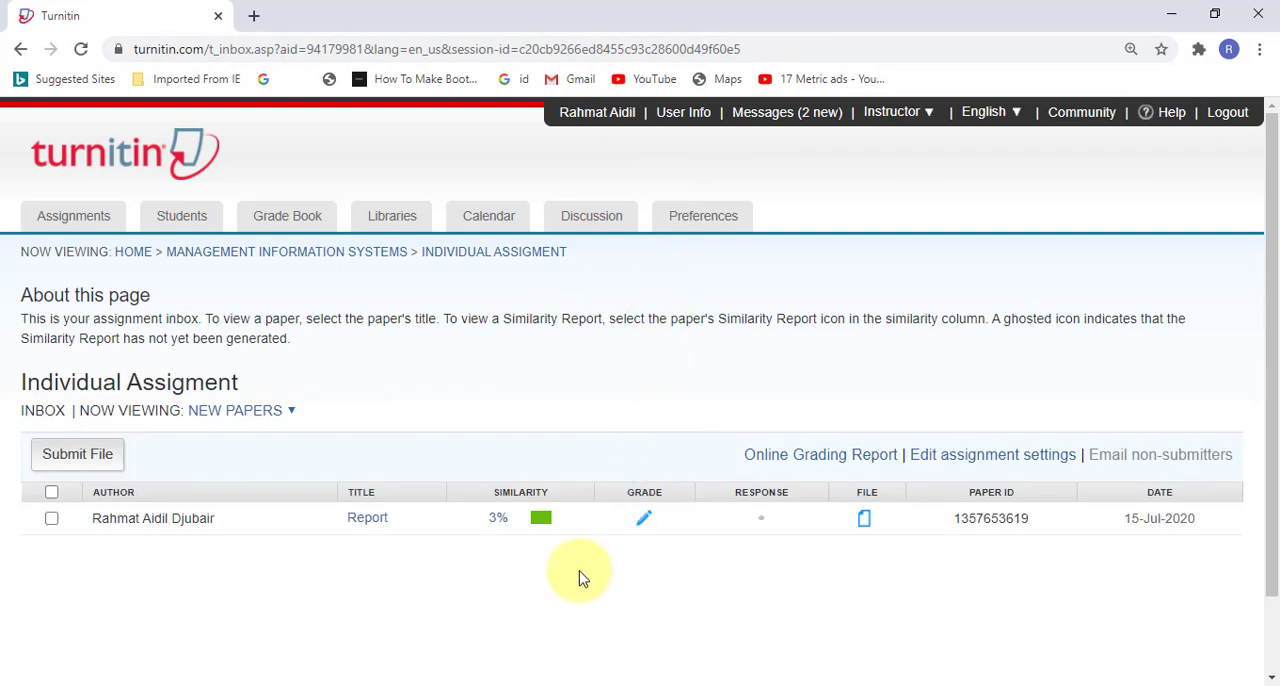
Step: Open the Report paper's similarity report in a maximized window and show it in the Document Viewer
left_click(539, 524)
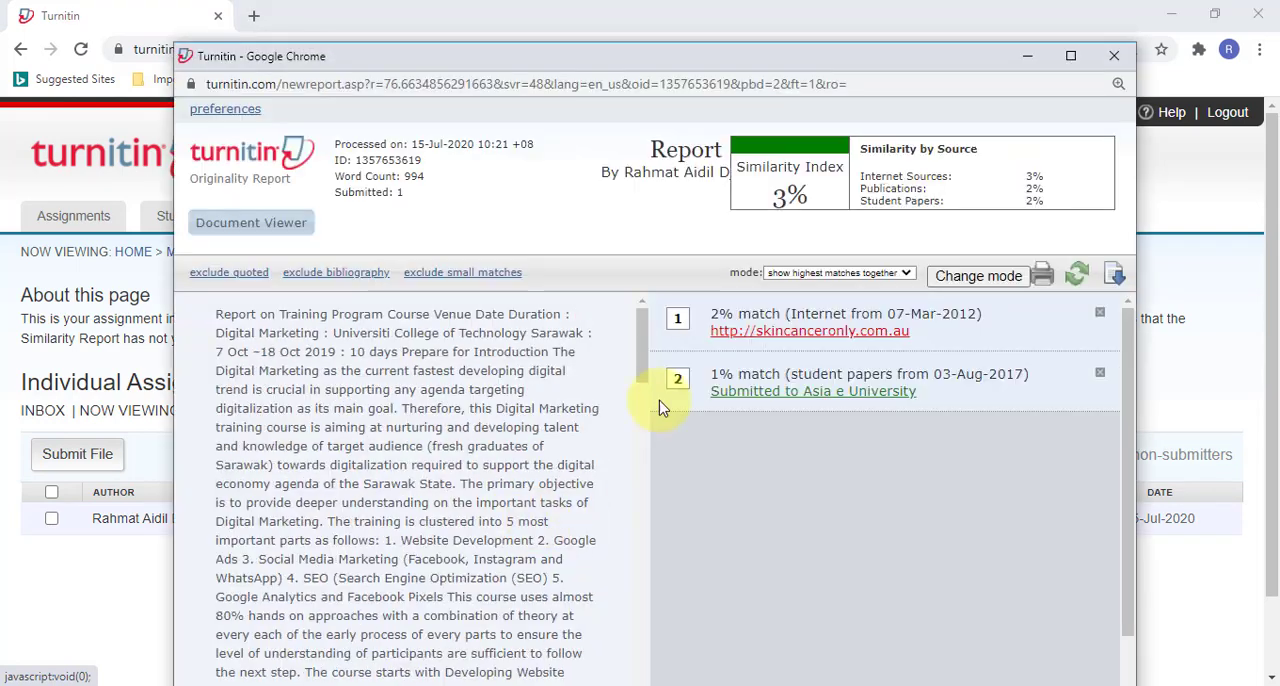
left_click(1070, 58)
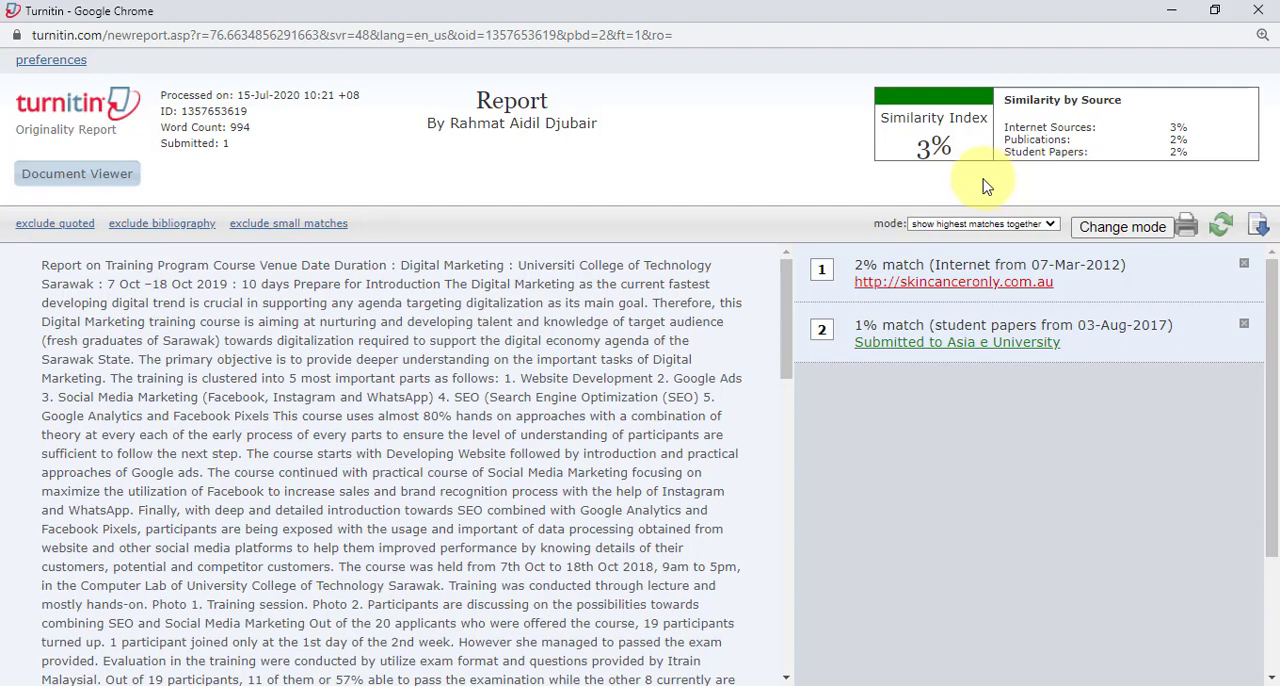
left_click(93, 177)
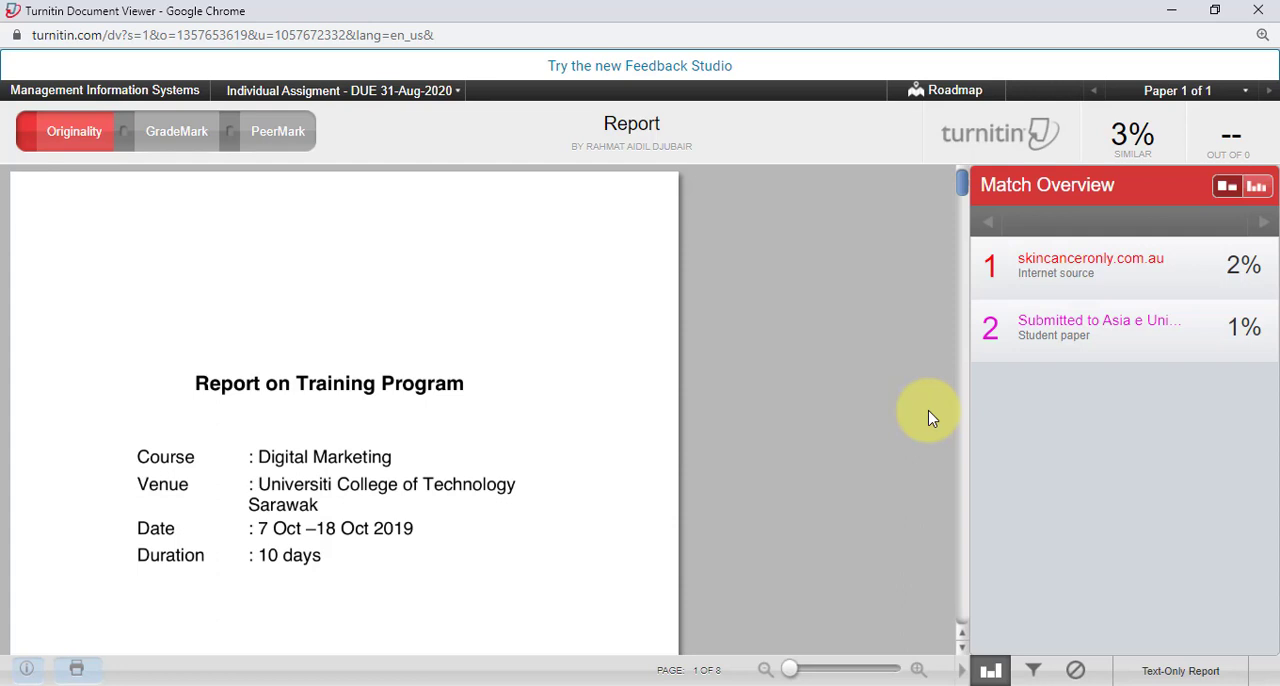
Step: Step through the matches from skincanceronly.com.au and examine the text matching the student paper submitted to Asia e University
scroll(410, 334, "down", 1)
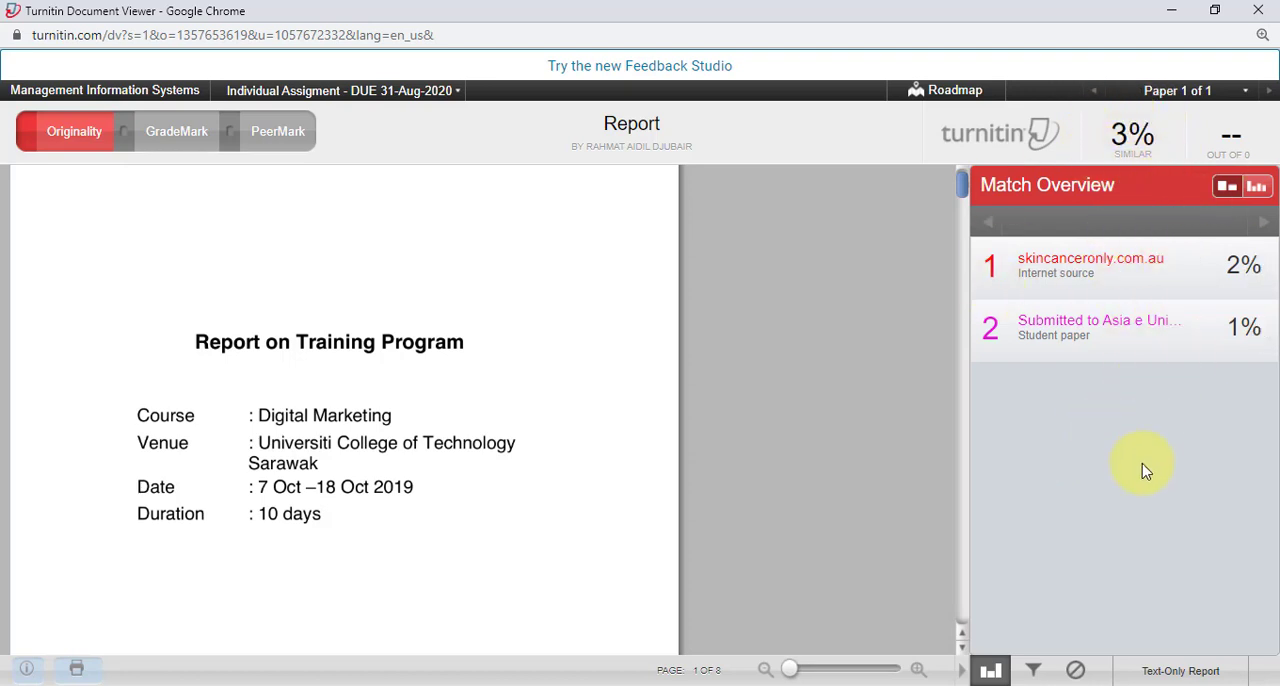
left_click(1108, 262)
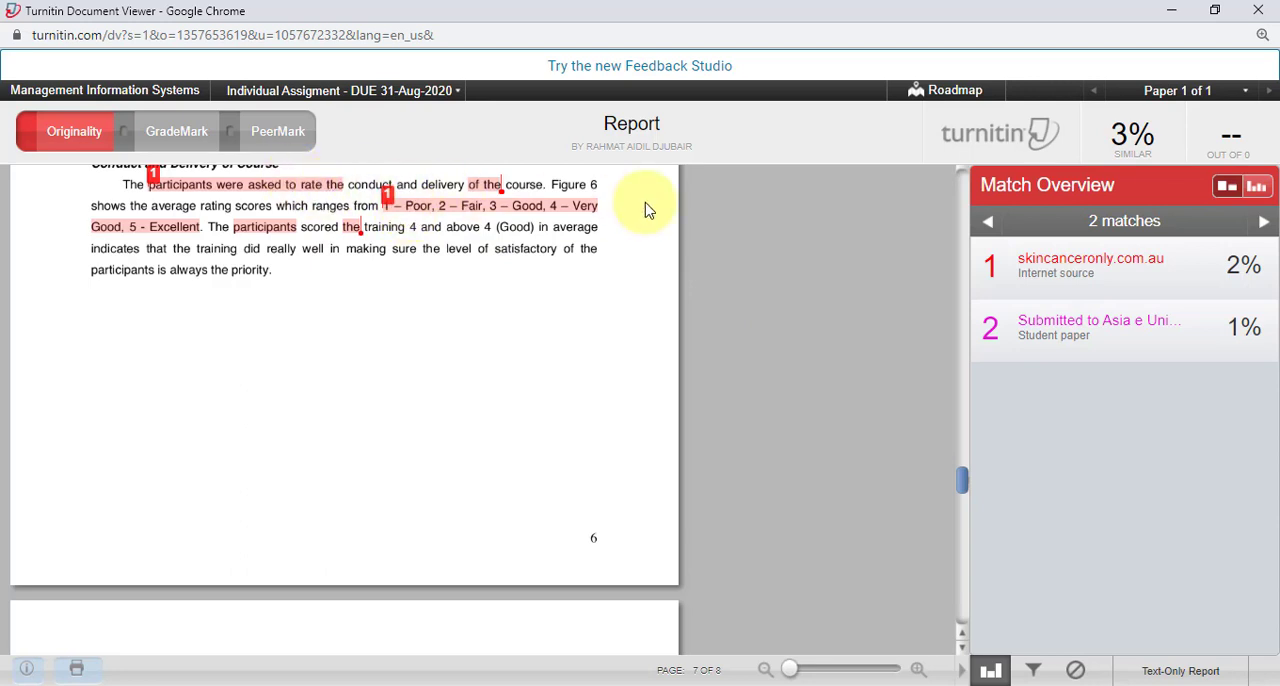
left_click(1265, 231)
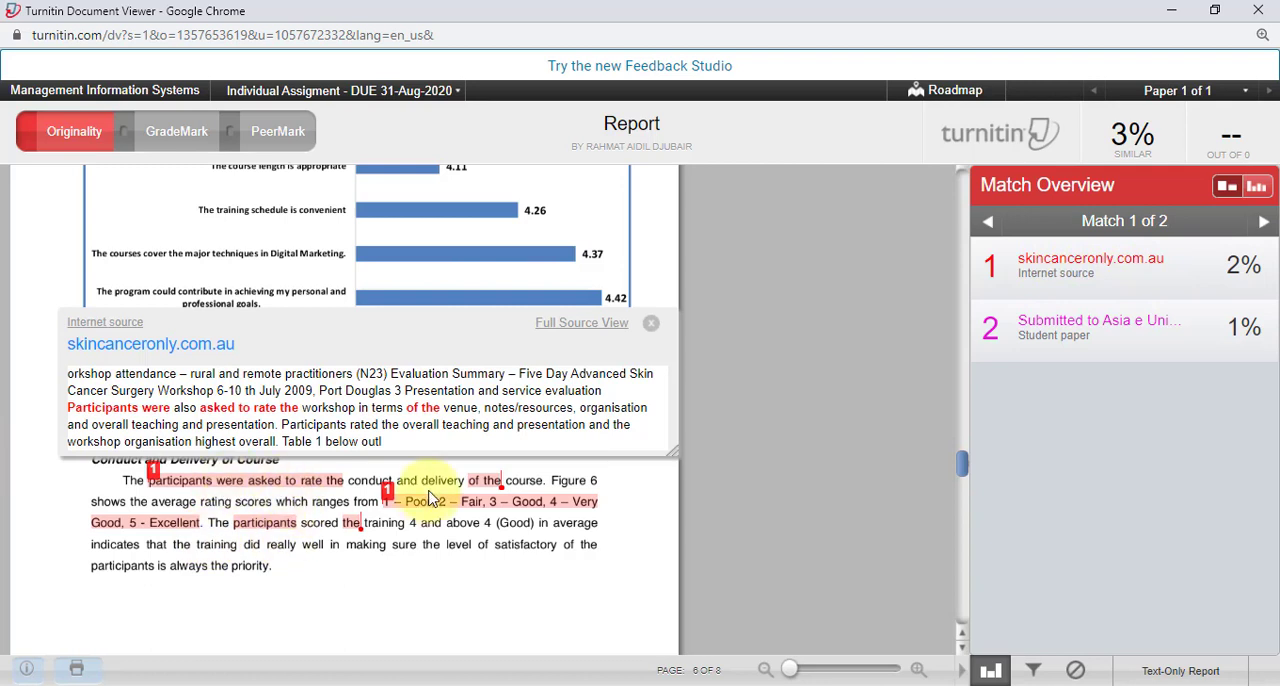
left_click(1266, 226)
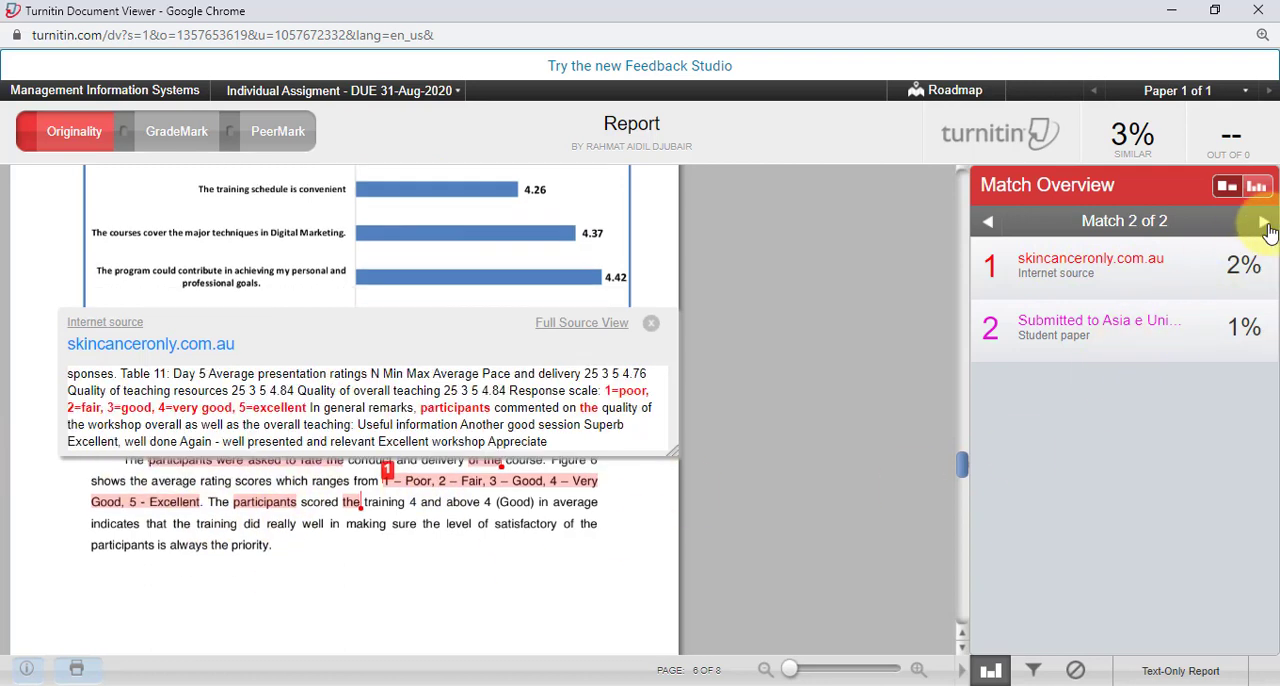
left_click(1265, 227)
left_click(1266, 226)
left_click(1266, 226)
left_click(1121, 334)
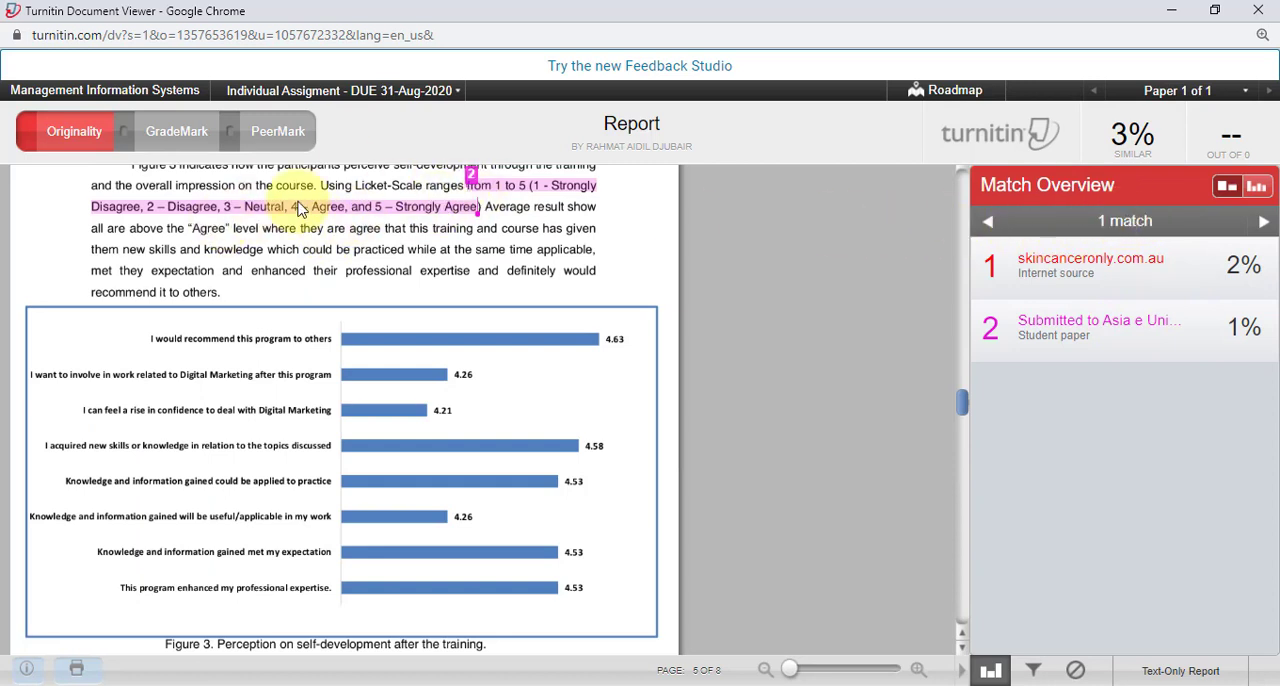
scroll(366, 230, "up", 1)
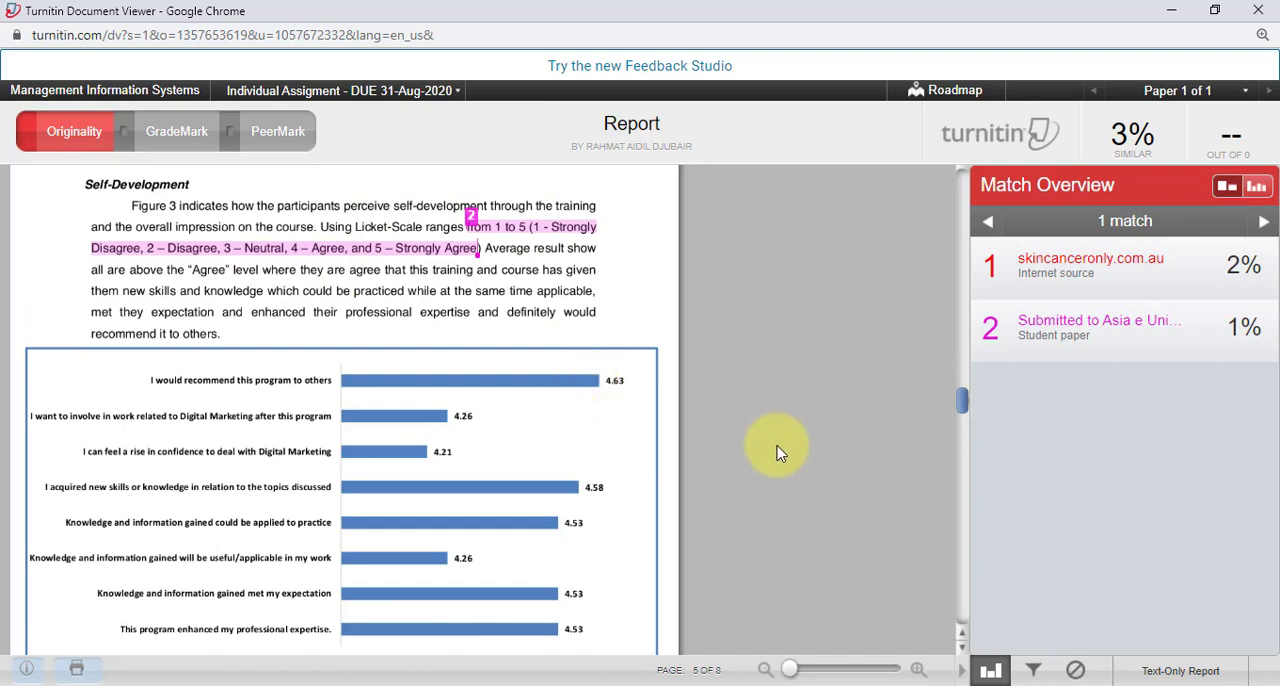
Step: Download a PDF of the report's current view for printing as Report_2.pdf
left_click(82, 669)
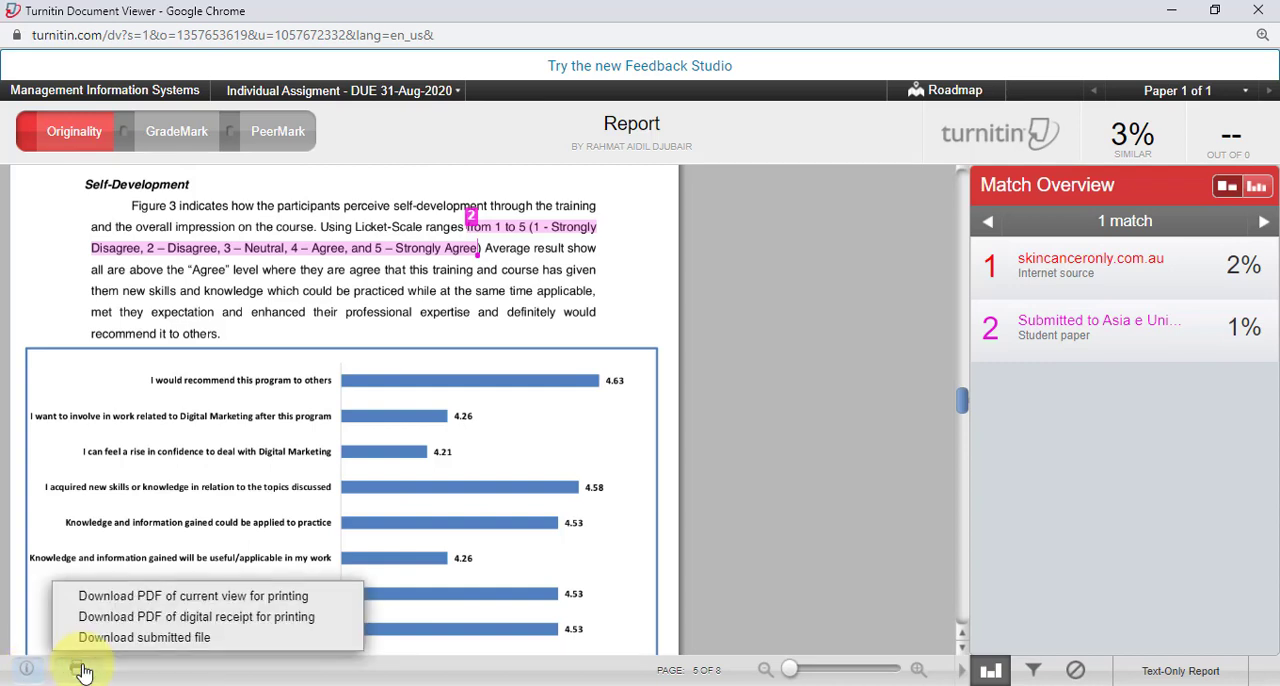
left_click(240, 598)
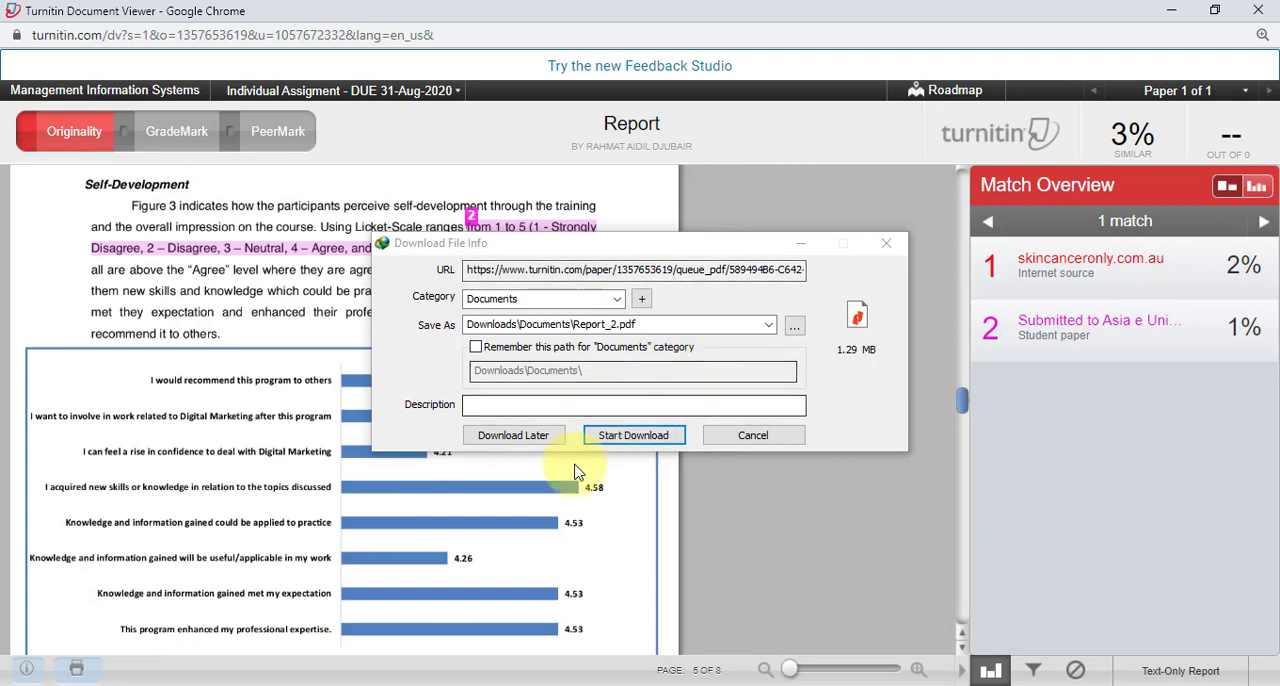
left_click(640, 440)
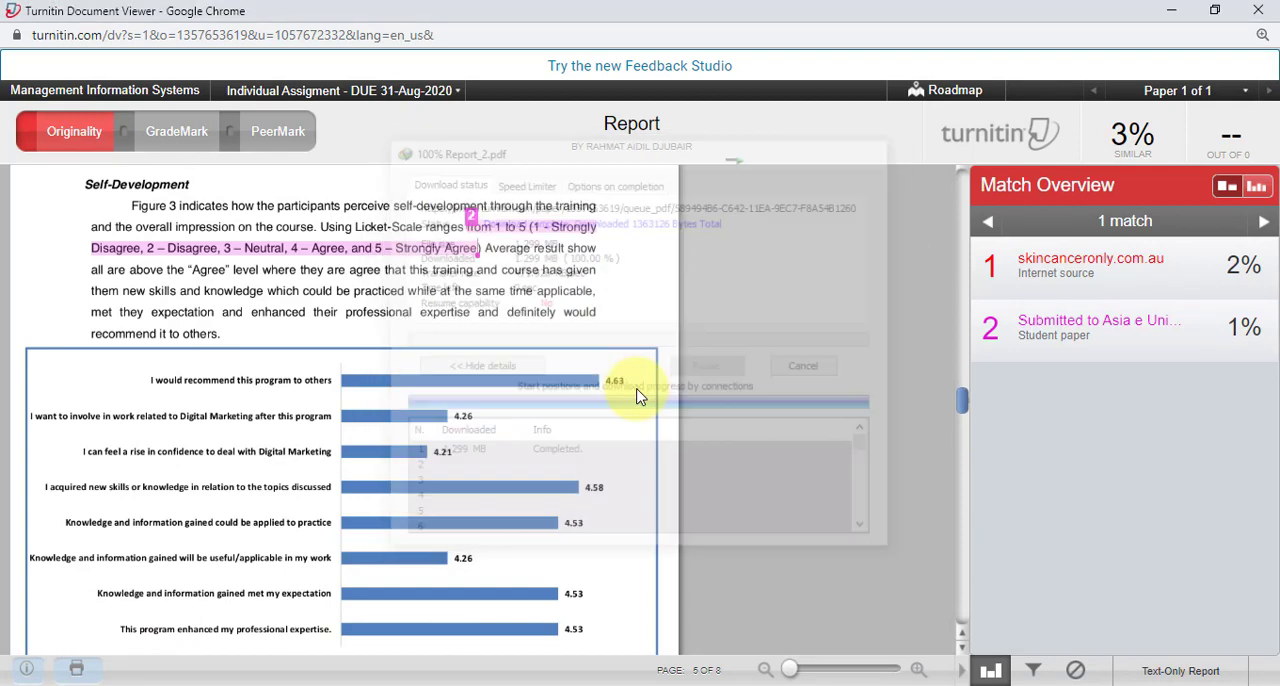
Step: Open the downloaded Report_2.pdf in Nitro Pro and read through to the highlighted match under Self-Development
left_click(477, 410)
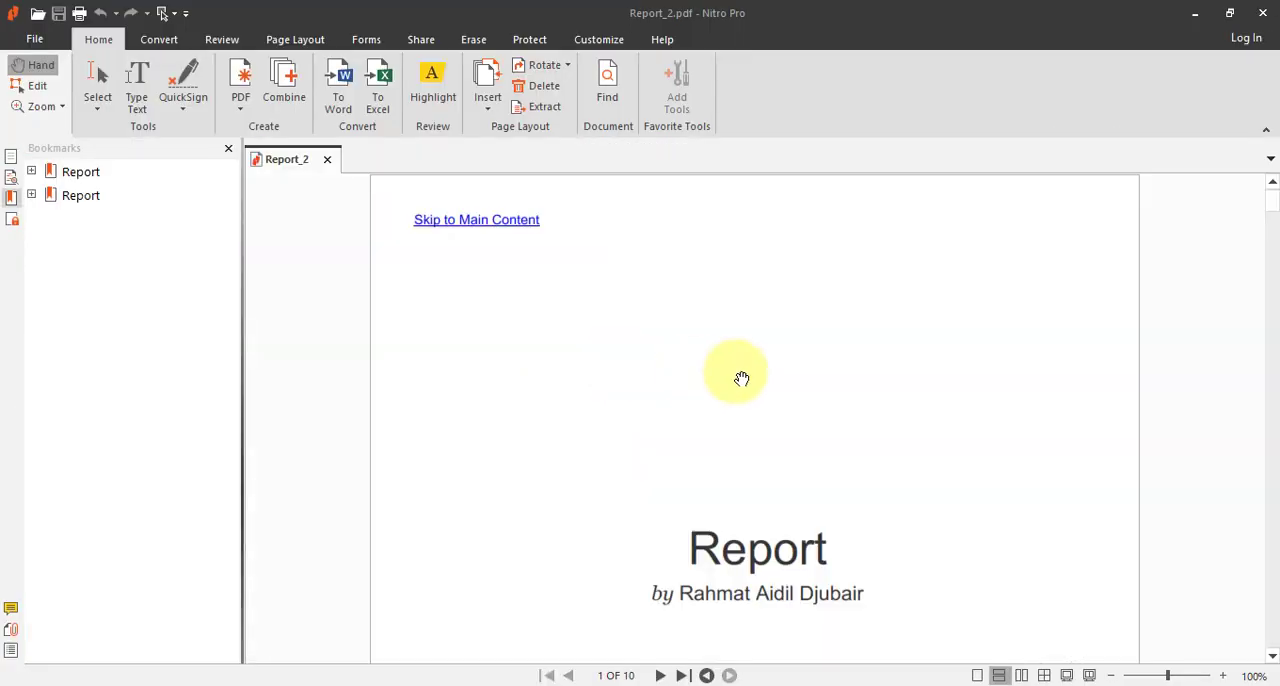
scroll(819, 458, "down", 15)
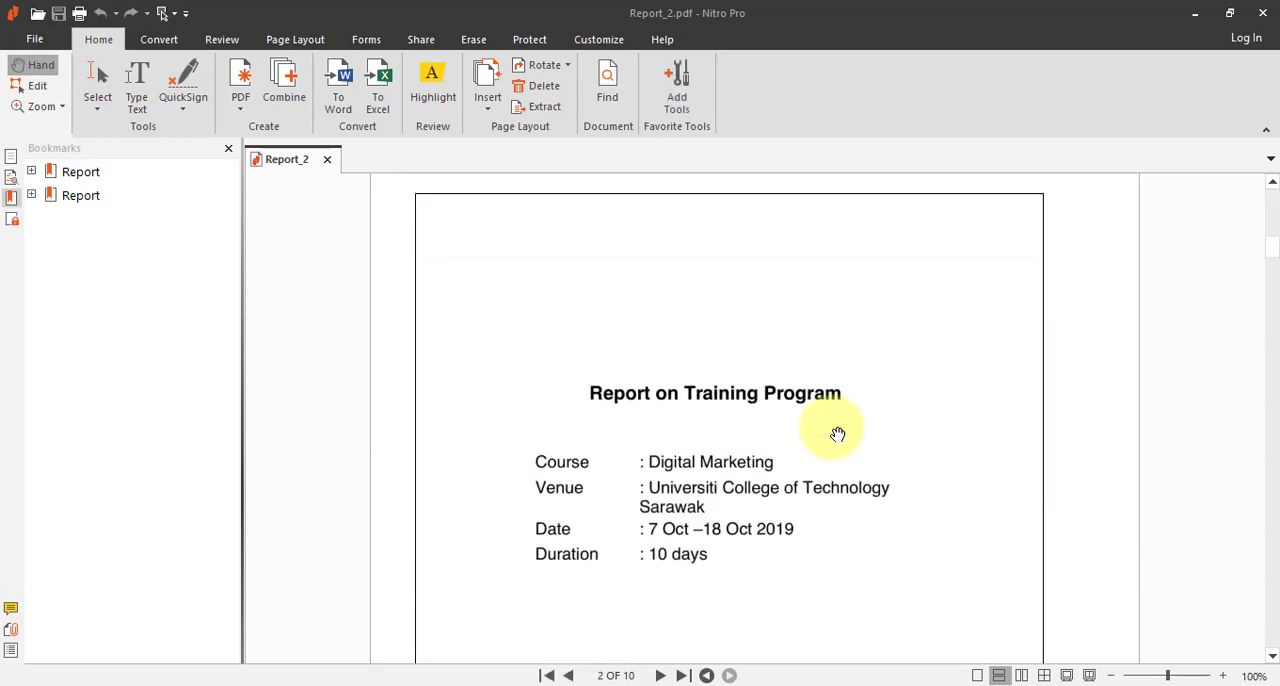
scroll(838, 434, "down", 15)
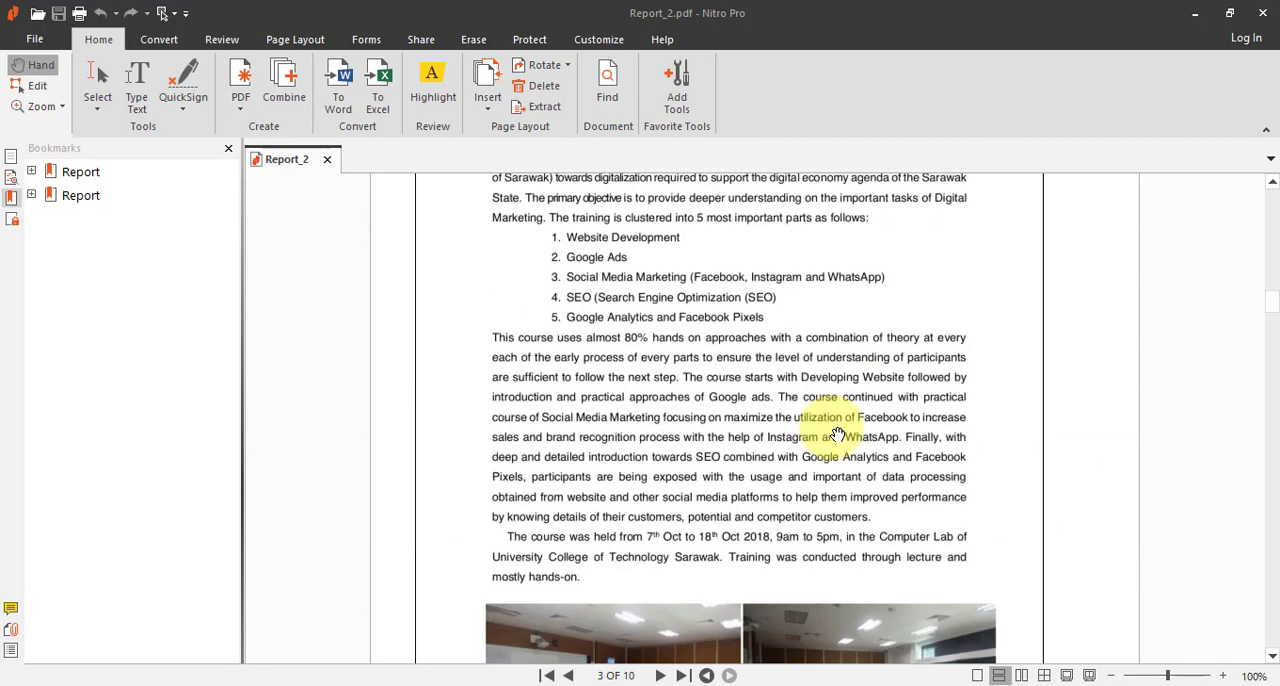
scroll(838, 434, "down", 15)
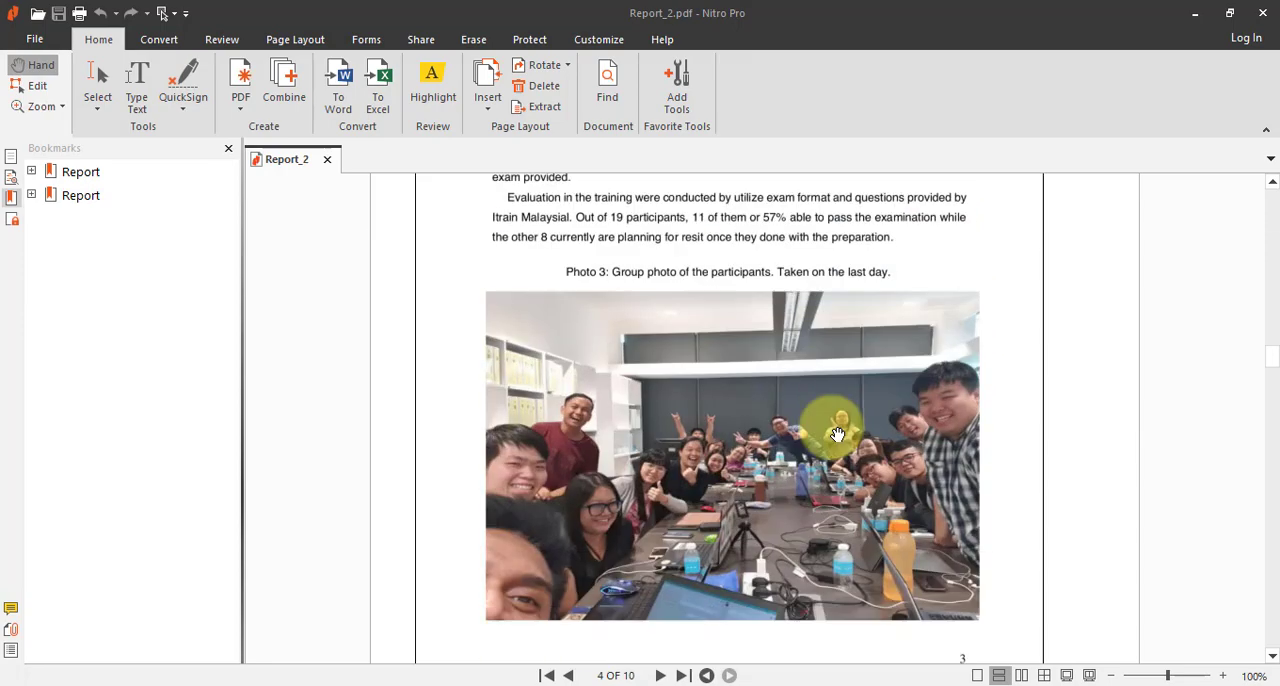
scroll(838, 434, "down", 8)
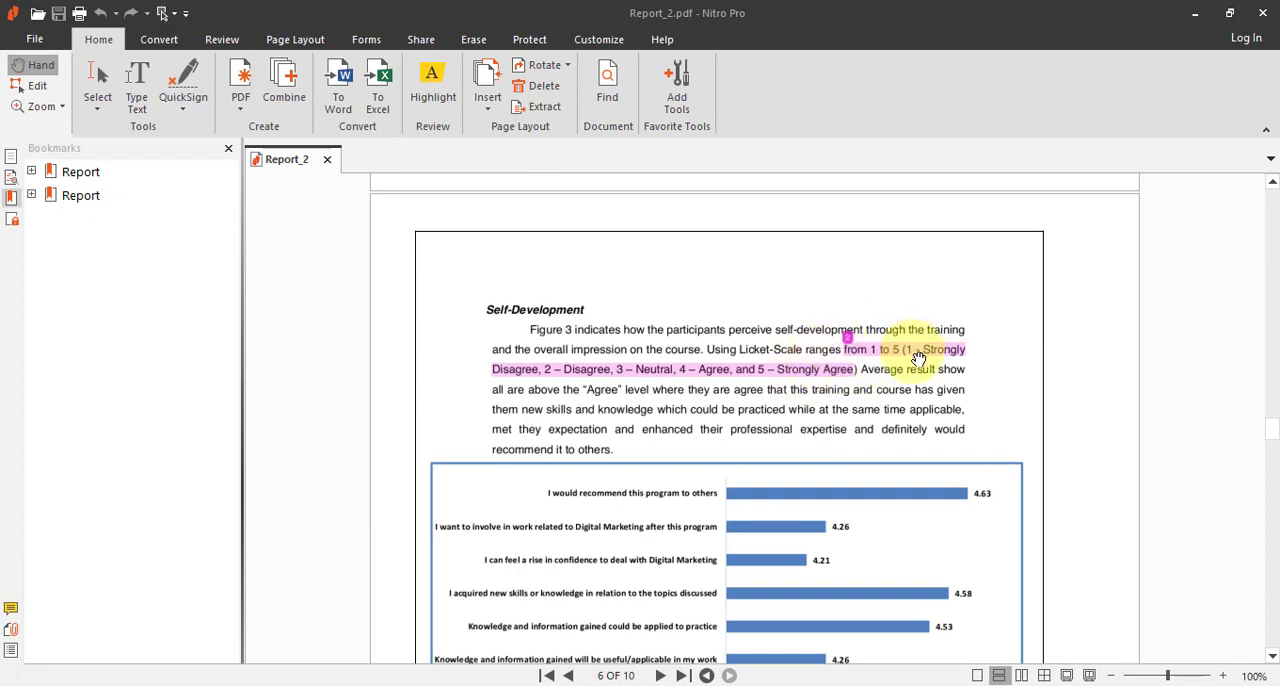
Step: Read through the remaining pages of Report_2.pdf, including the highlighted matches under Conduct and Delivery of Course, to the final page
scroll(850, 376, "down", 5)
scroll(850, 376, "down", 20)
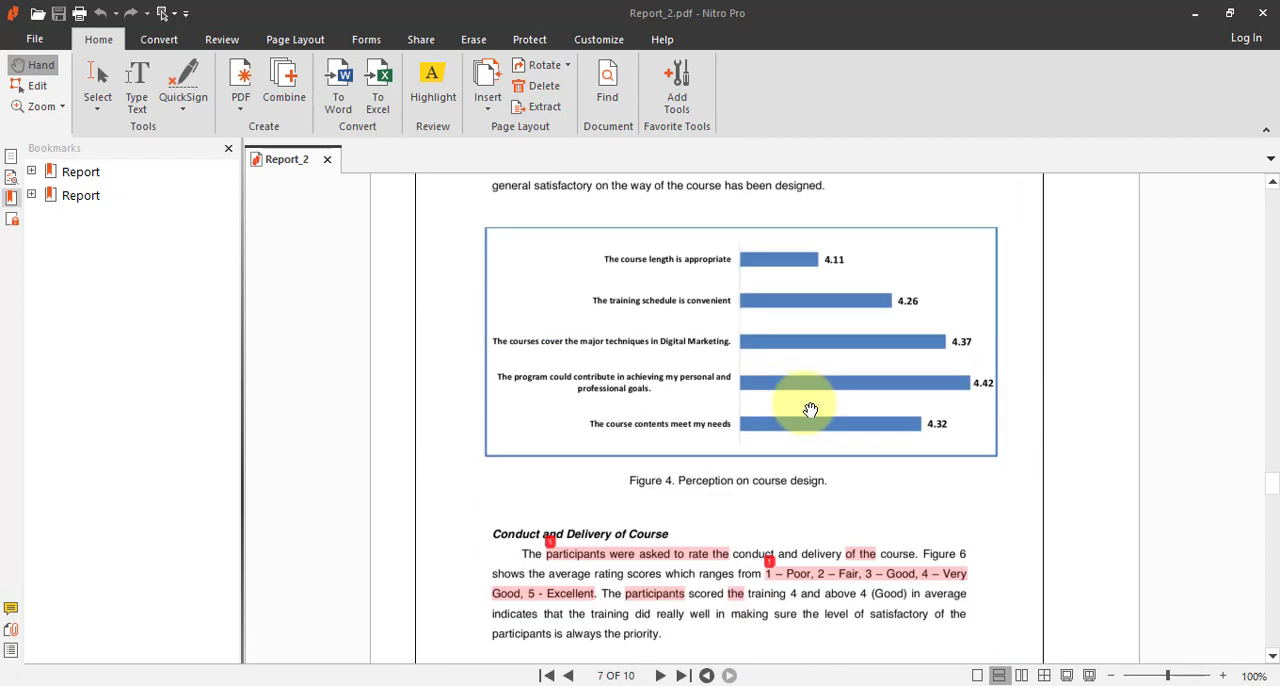
scroll(600, 343, "up", 3)
scroll(777, 371, "down", 20)
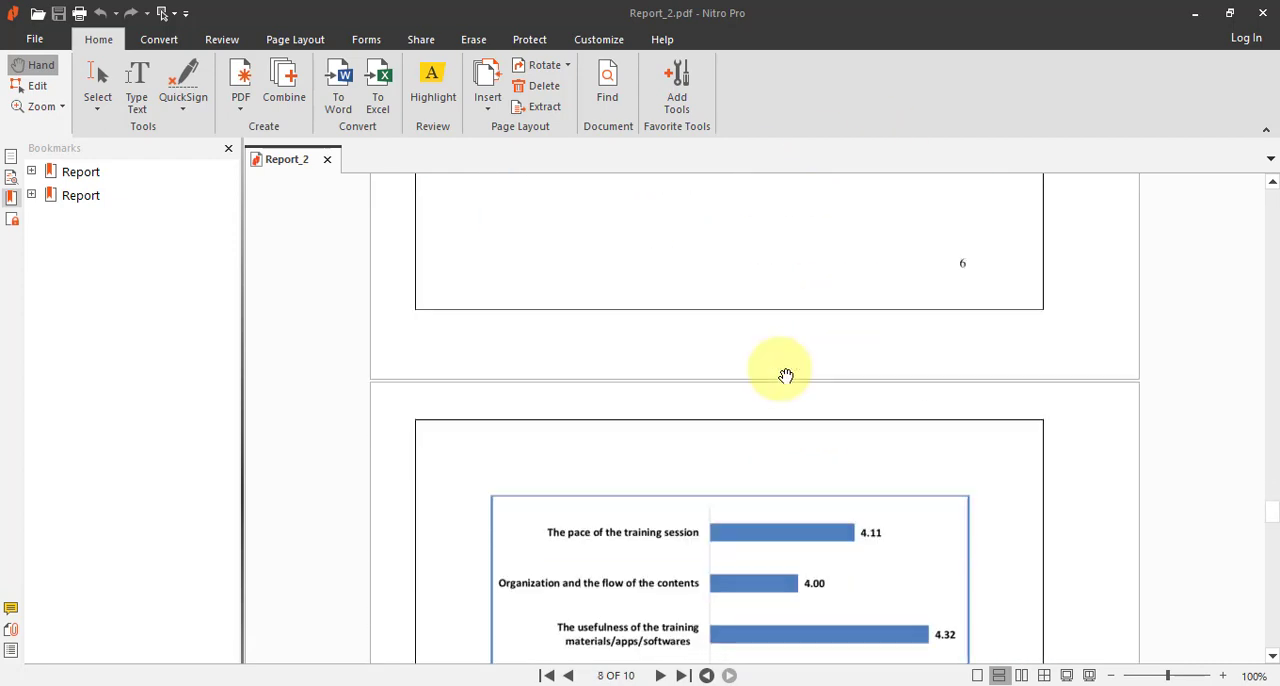
scroll(786, 376, "down", 20)
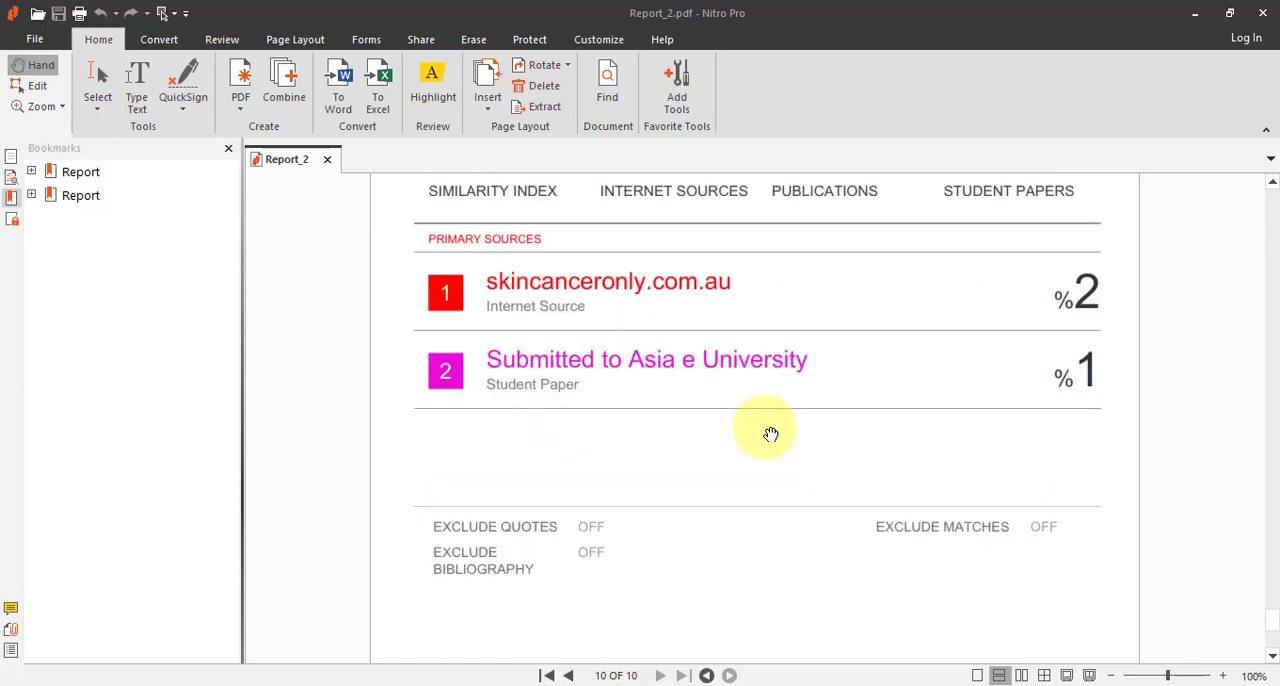
Step: Examine the originality report summary and primary sources on the PDF's last page, and close Nitro Pro to return to Turnitin
scroll(766, 429, "down", 3)
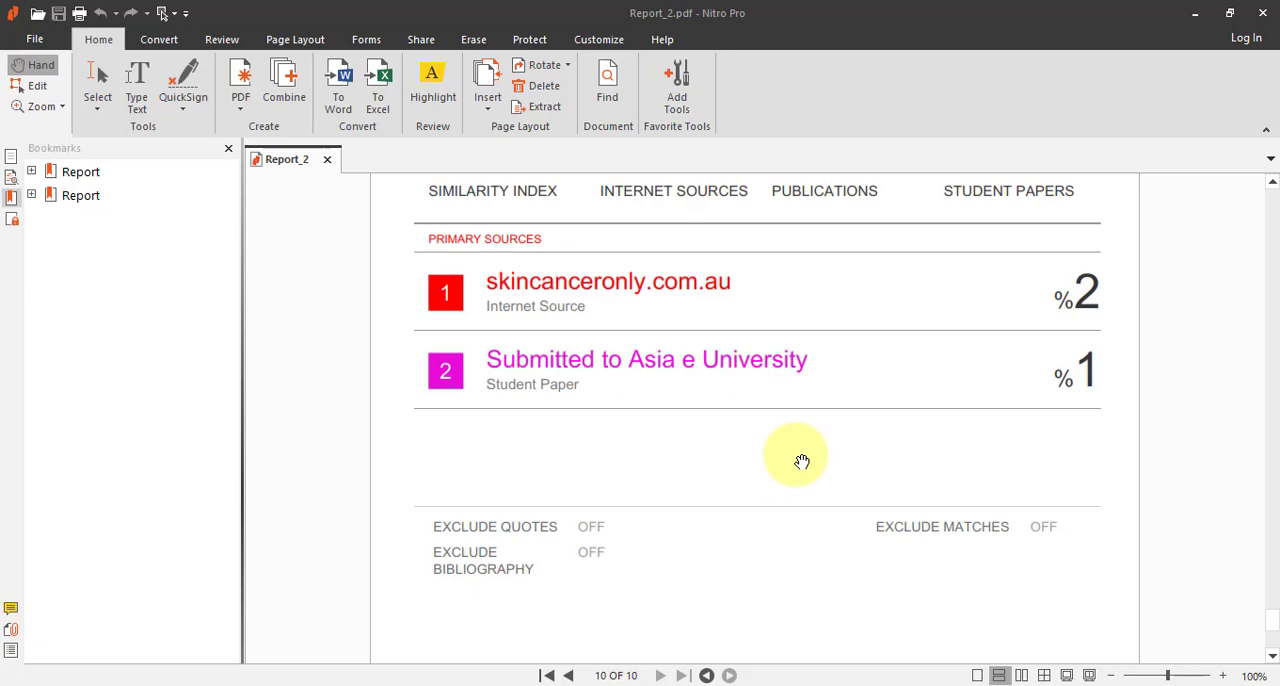
scroll(802, 461, "up", 1)
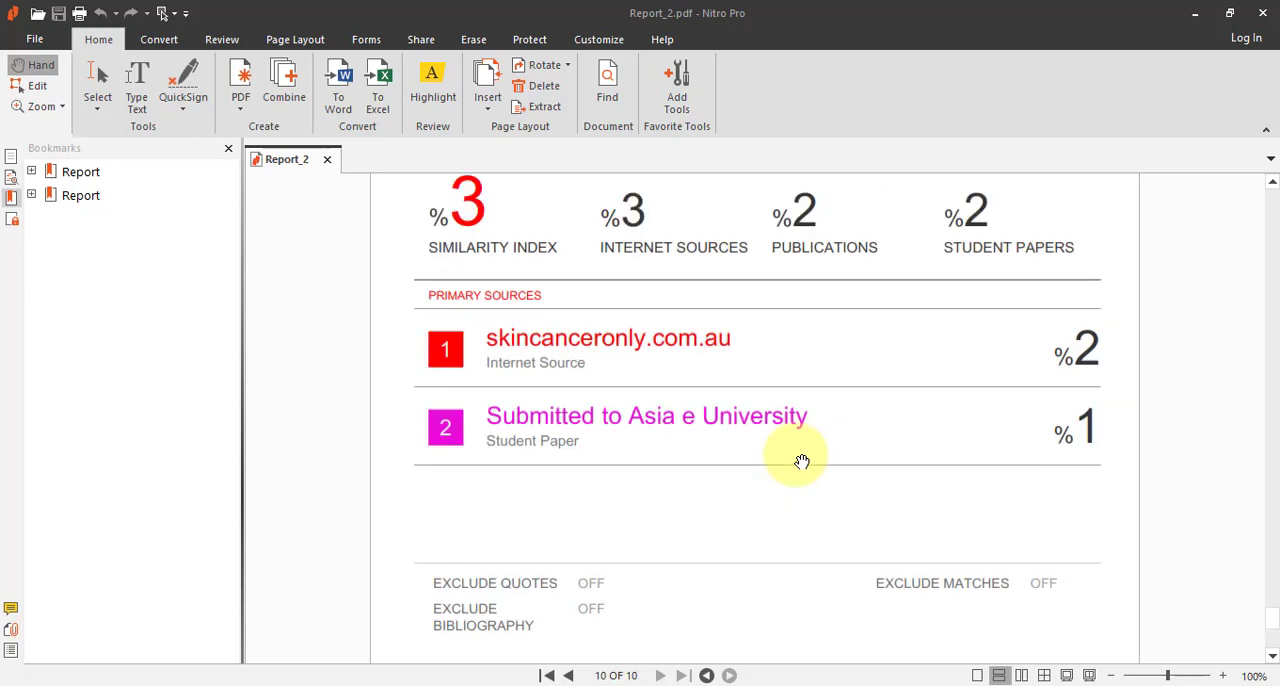
scroll(420, 255, "up", 1)
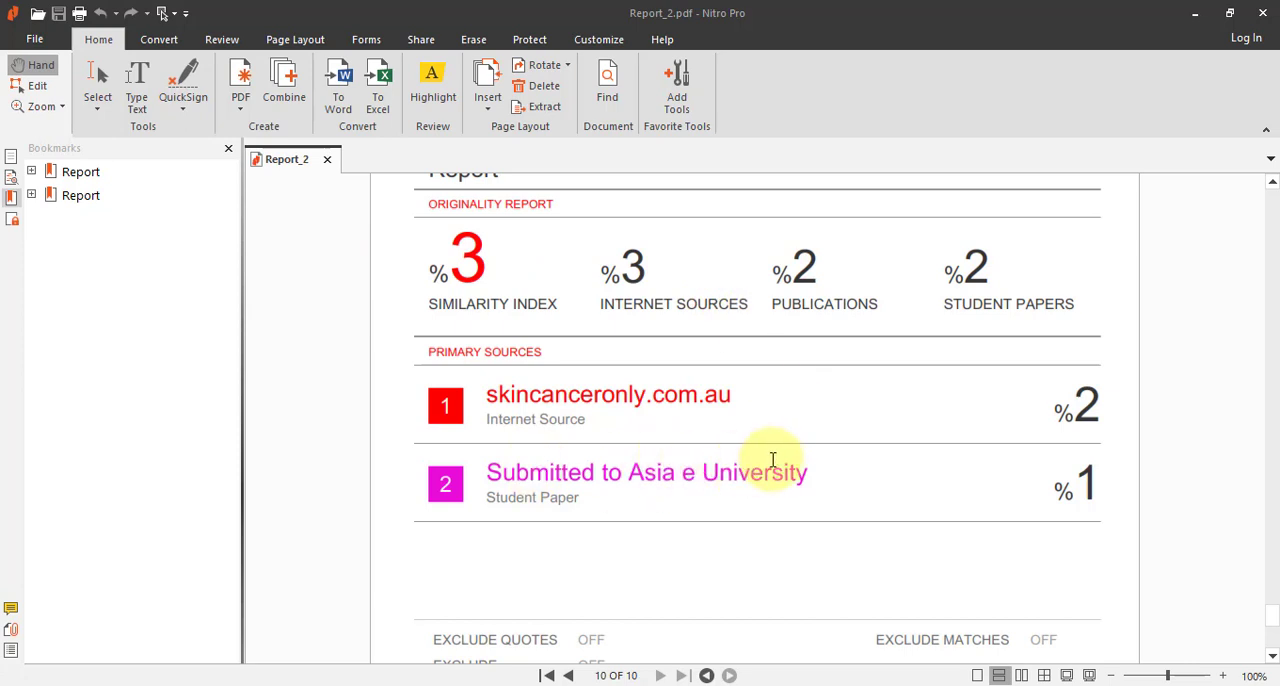
scroll(784, 460, "down", 2)
scroll(830, 440, "up", 3)
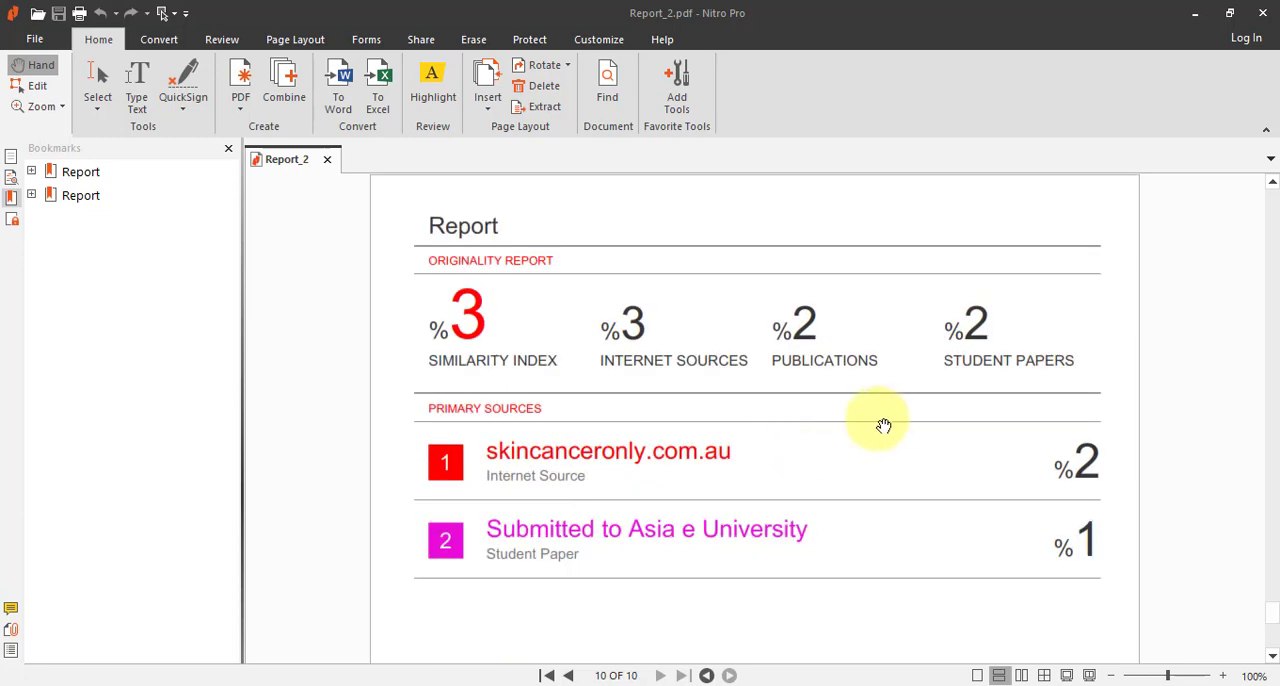
scroll(885, 425, "down", 7)
scroll(1100, 418, "up", 2)
scroll(700, 380, "up", 6)
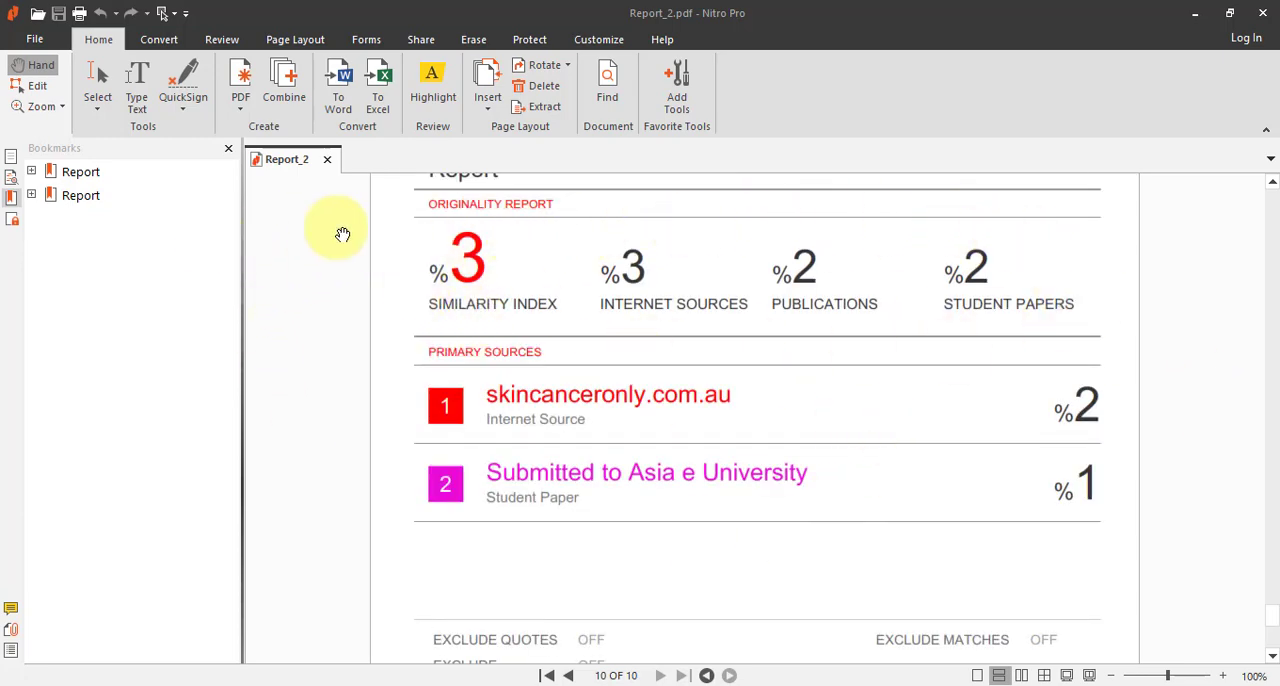
left_click(1272, 14)
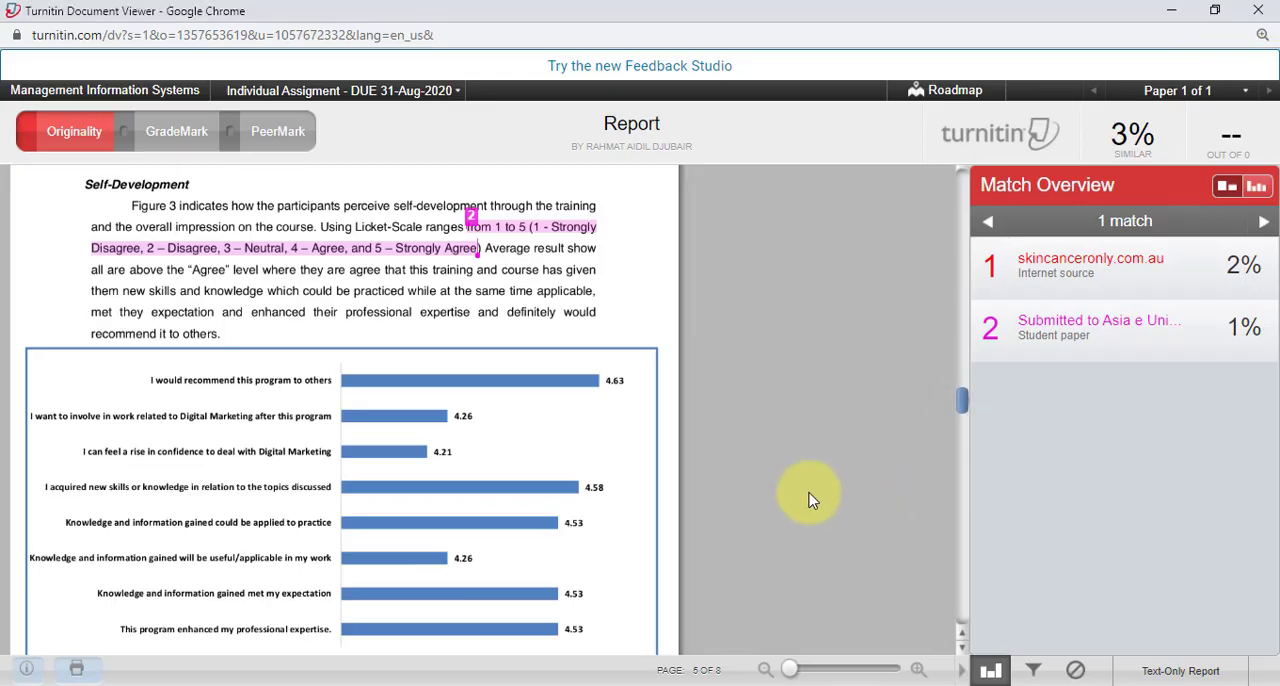
Step: Open the text-only report with the mode on show highest matches together and look through the paper text
left_click(1181, 674)
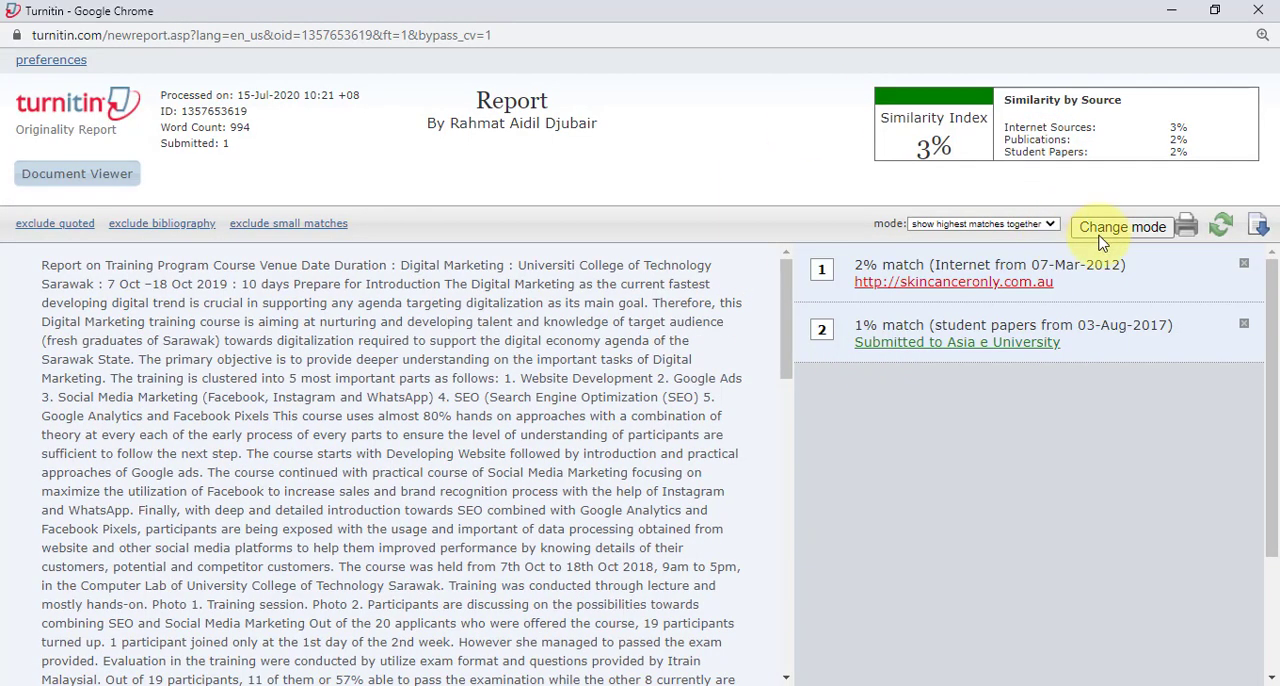
left_click(1051, 225)
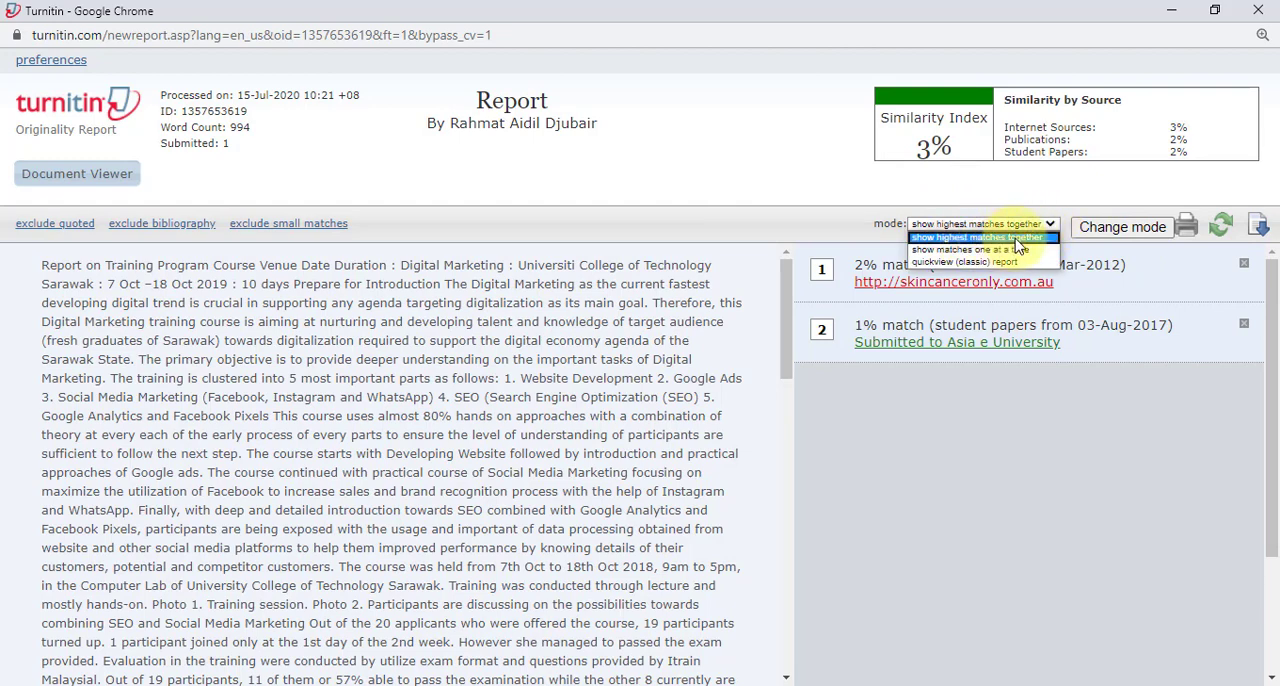
left_click(1017, 240)
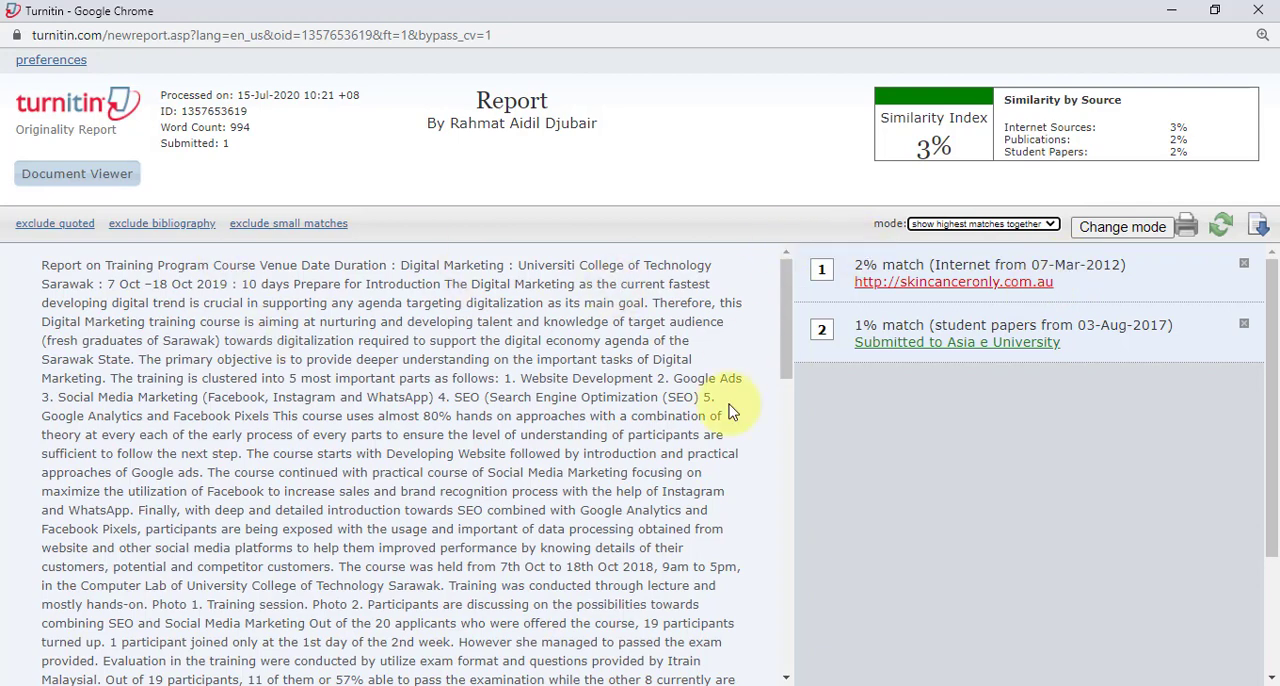
scroll(1111, 274, "down", 2)
scroll(740, 290, "down", 1)
scroll(1219, 264, "up", 2)
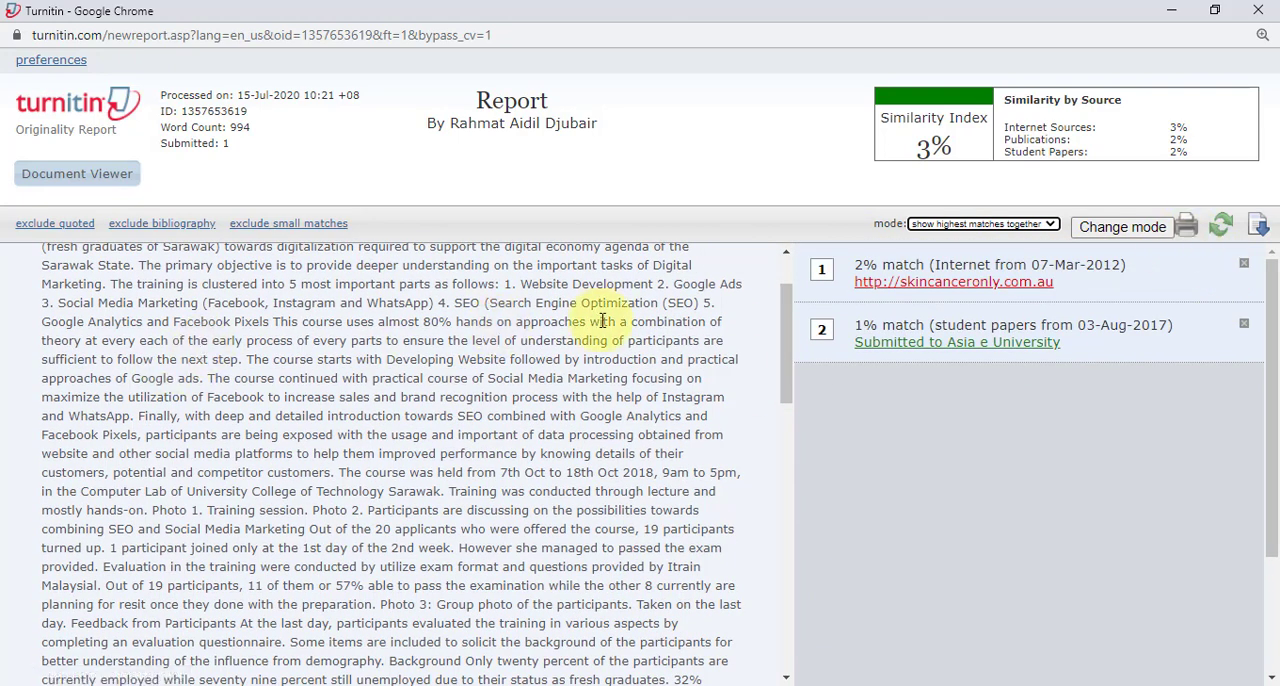
Step: Open the print view of the report with the highest matches together, read through it and close it
left_click(1186, 224)
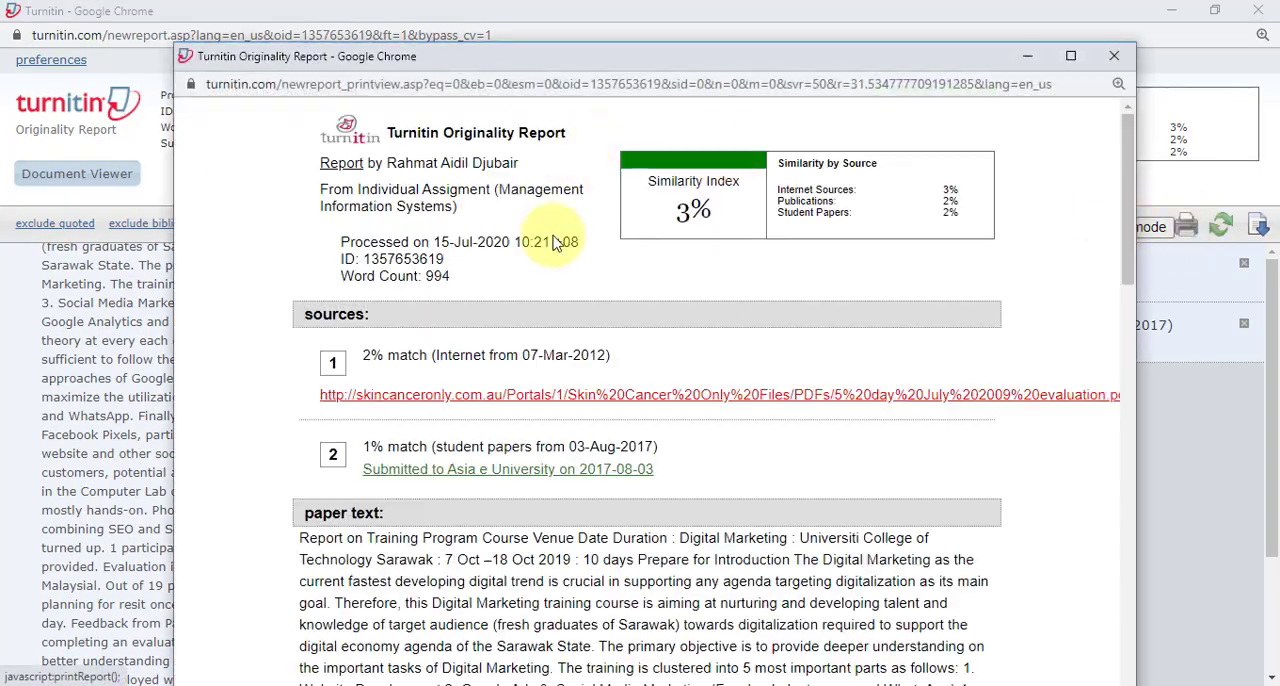
scroll(650, 440, "down", 7)
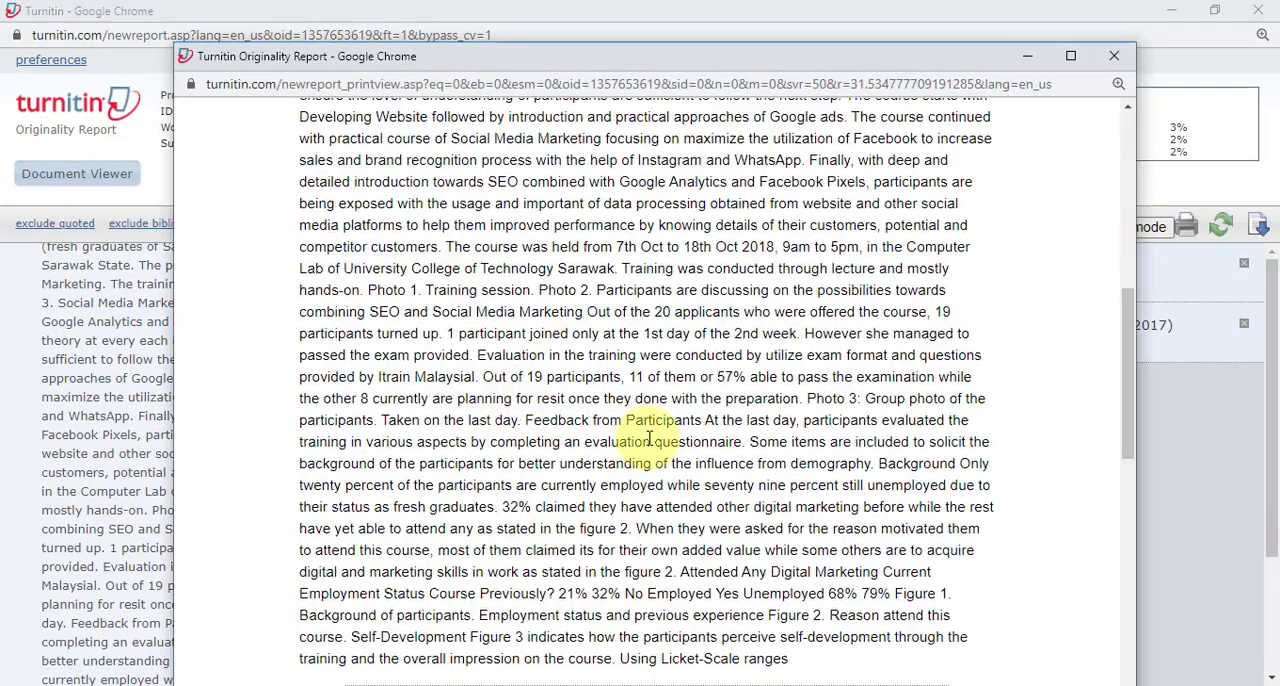
scroll(690, 380, "down", 3)
scroll(680, 450, "up", 15)
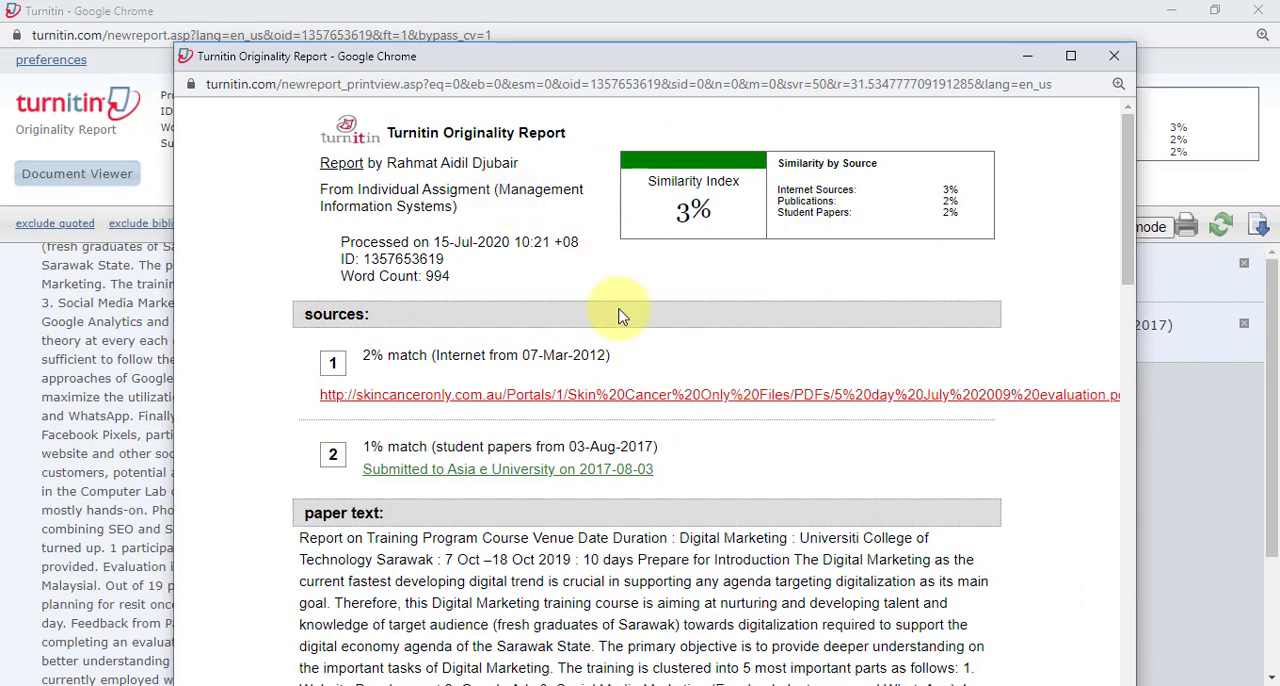
left_click(1114, 57)
Step: Change the report mode to show matches one at a time and examine the paper passages matching the csum.edu source
left_click(1052, 225)
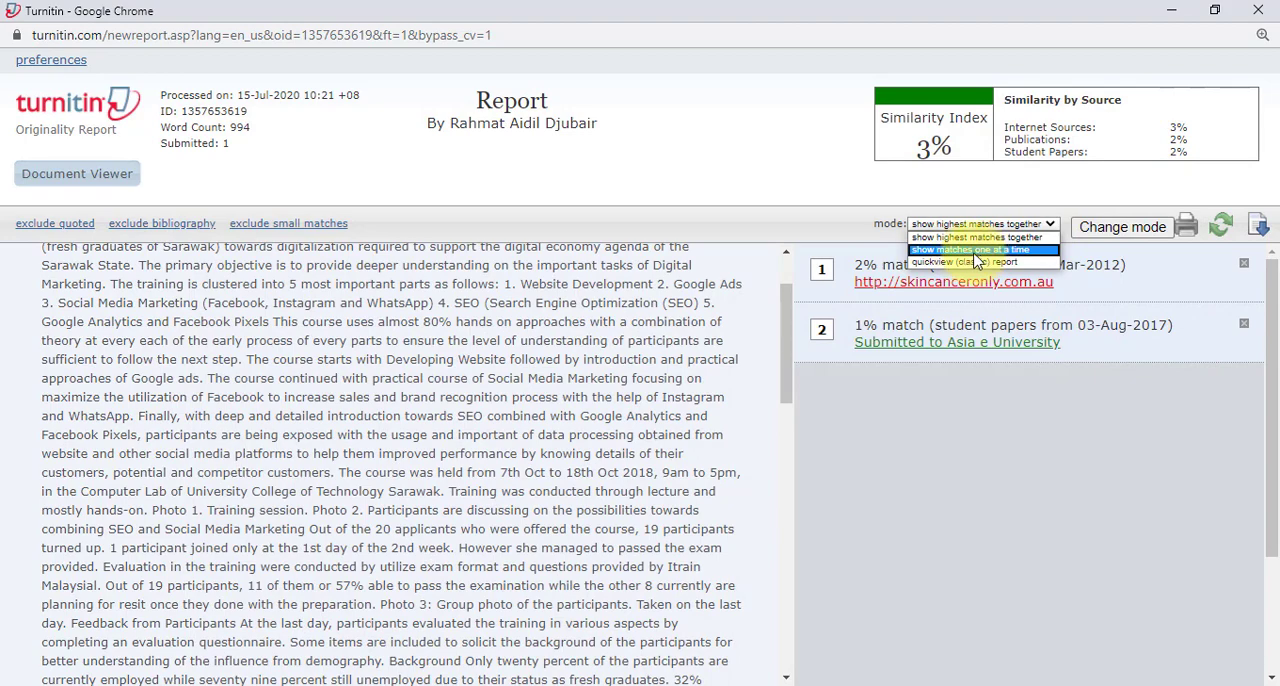
left_click(1000, 250)
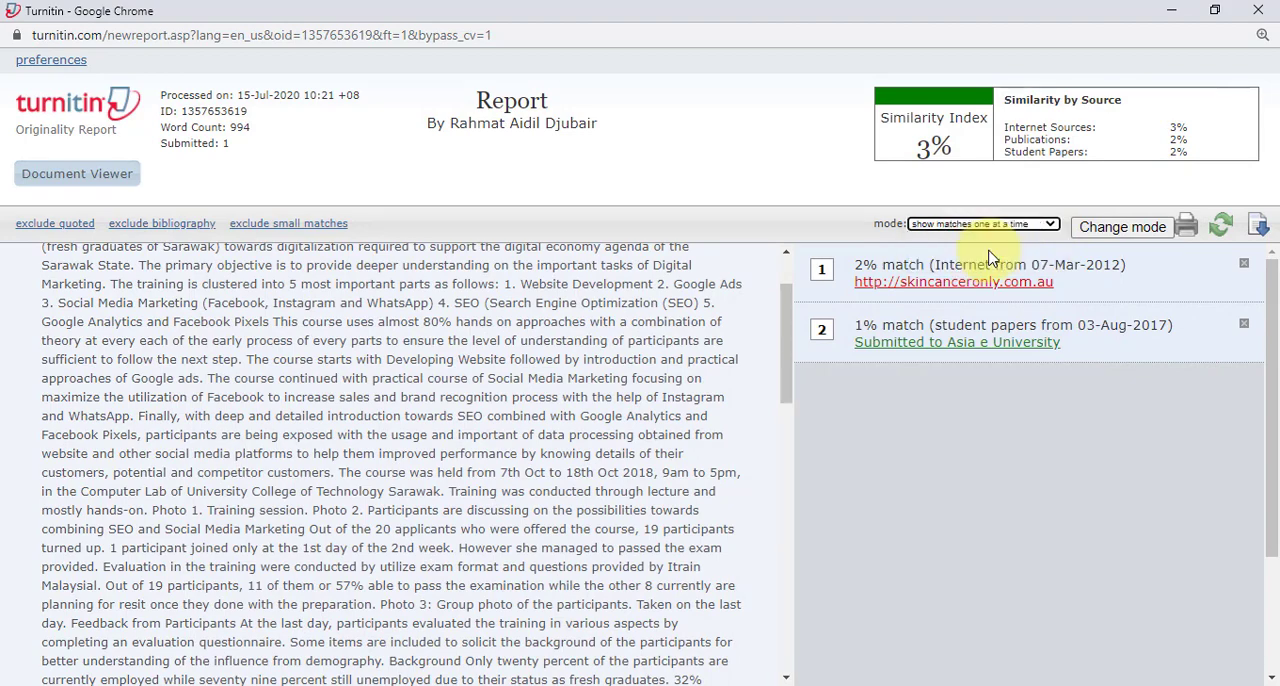
left_click(1122, 227)
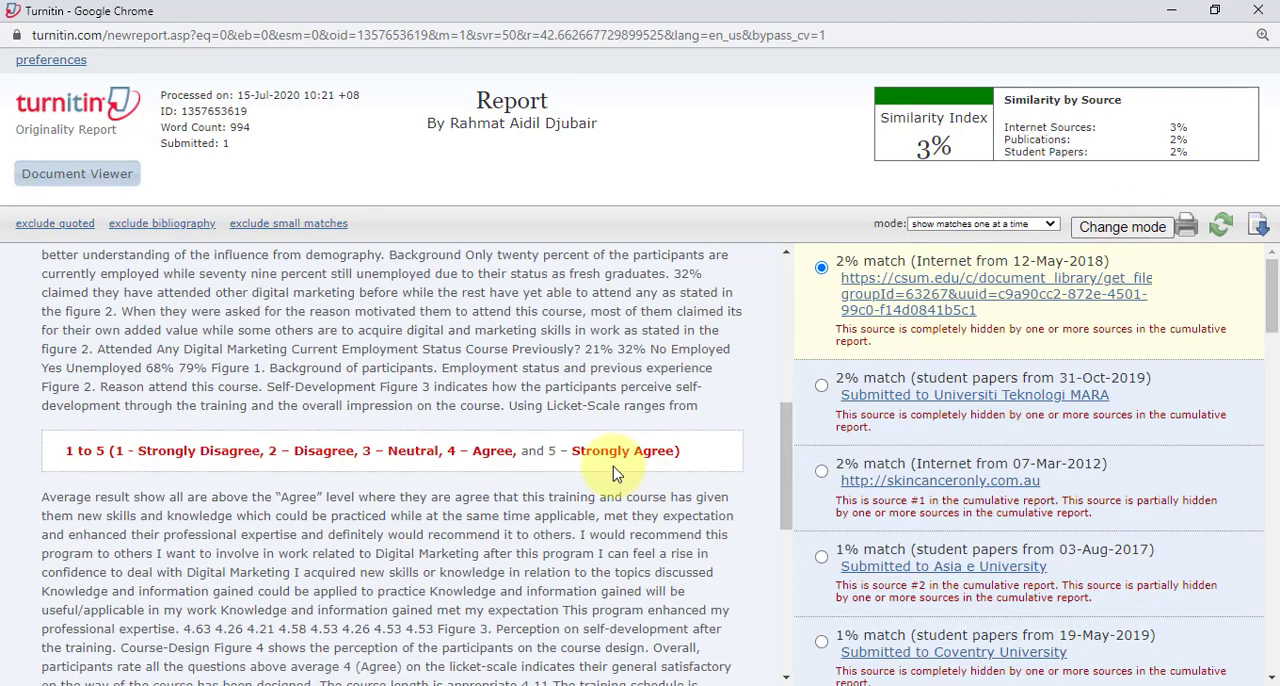
scroll(551, 369, "down", 5)
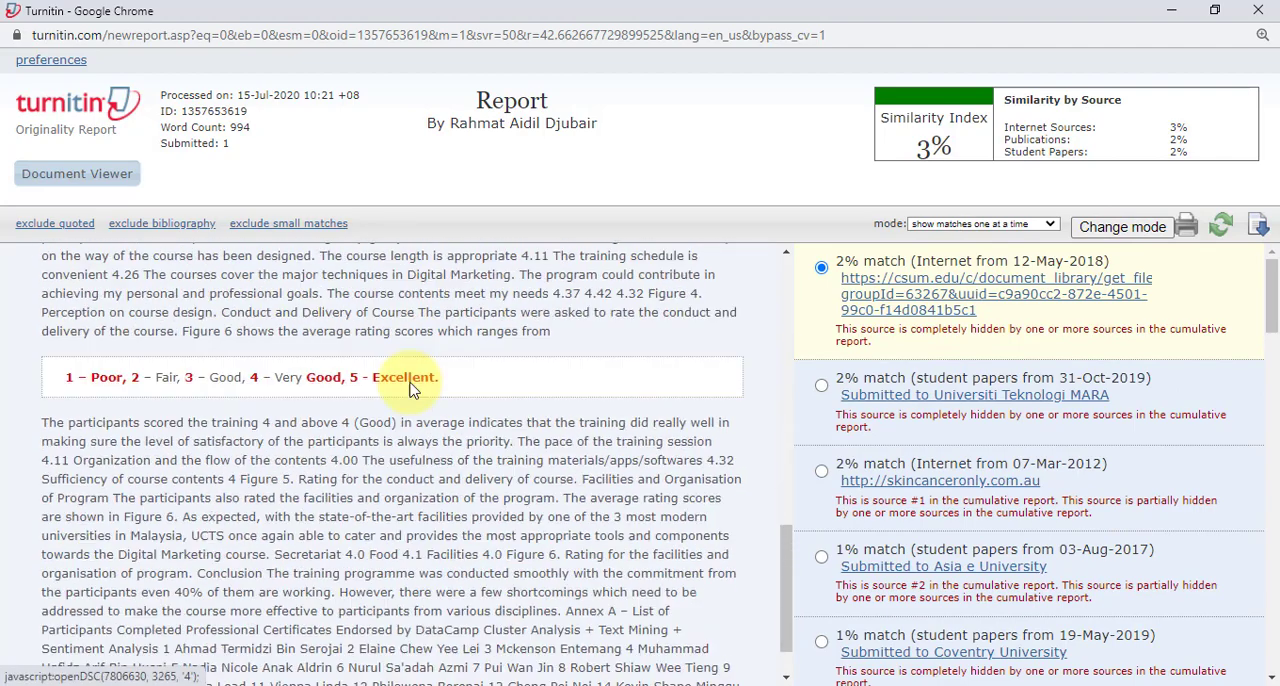
scroll(409, 389, "down", 1)
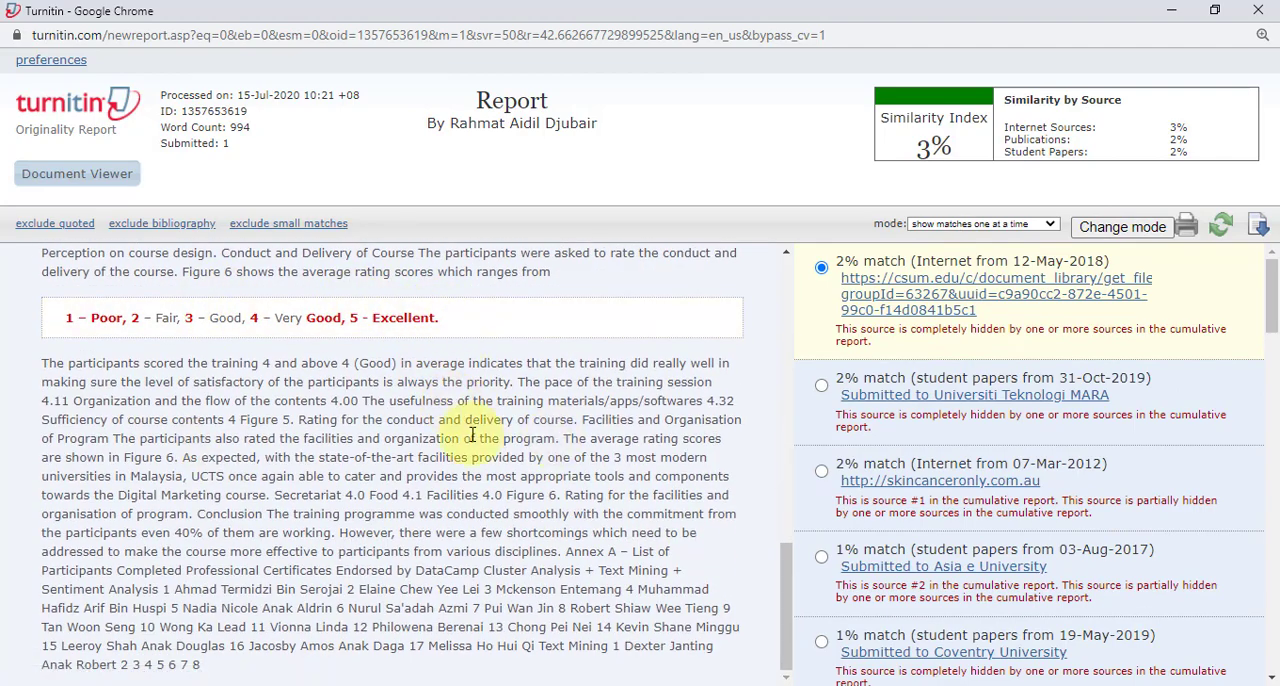
scroll(487, 442, "up", 5)
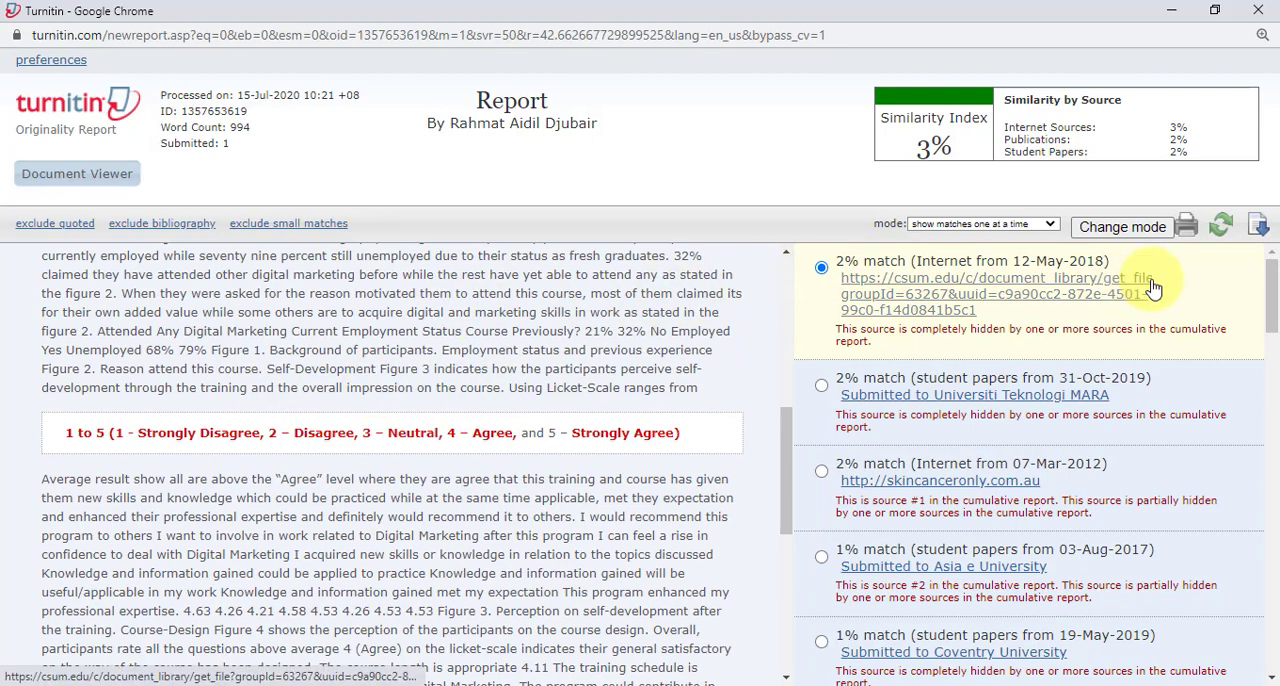
Step: Open the print view for the single csum.edu source, read through its matched passages and close it
left_click(1187, 228)
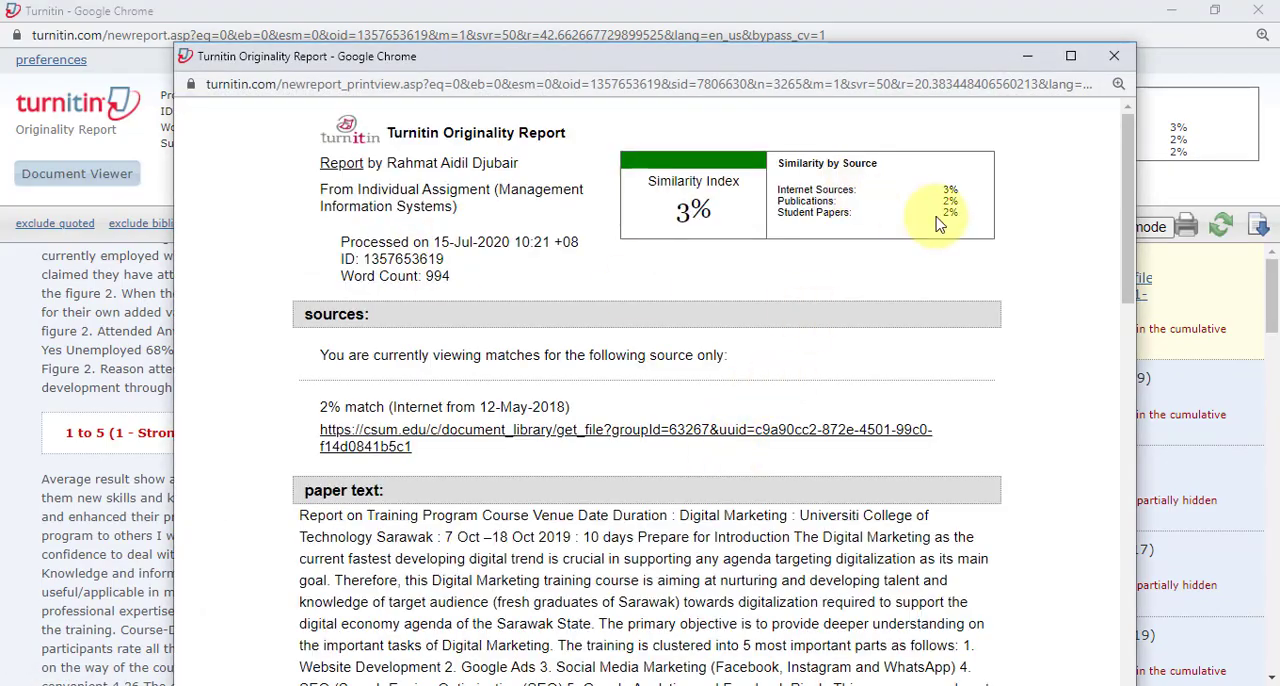
scroll(700, 440, "down", 15)
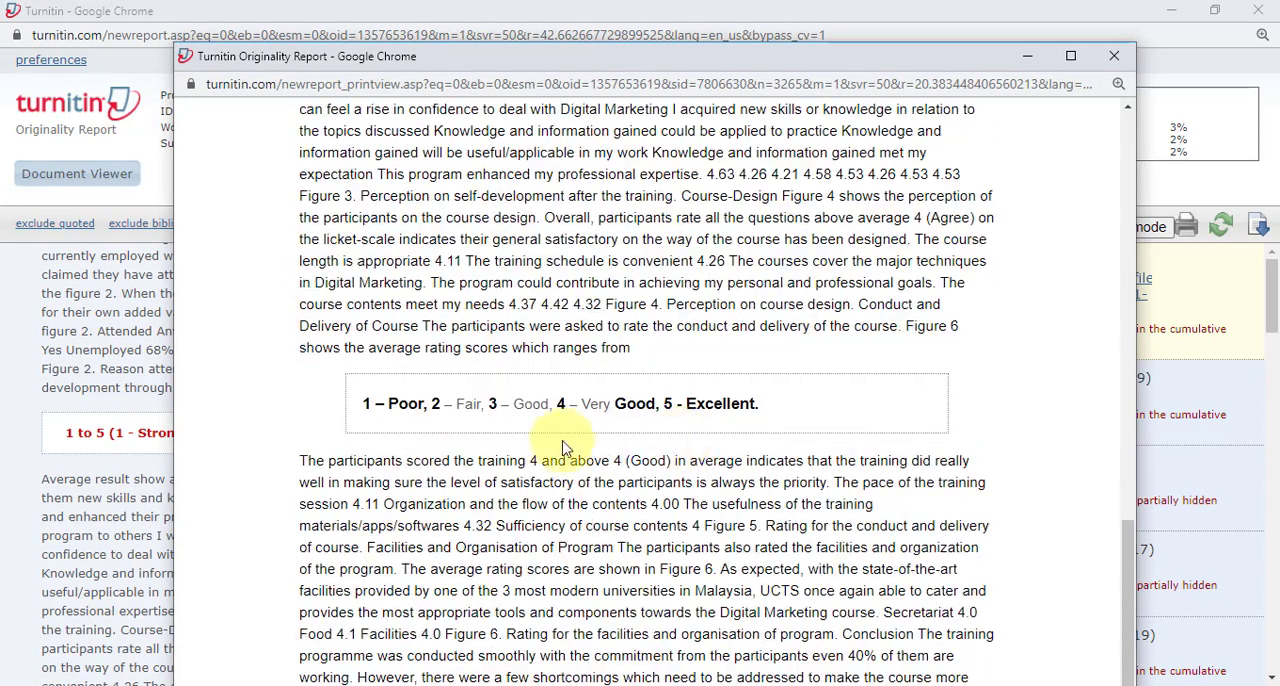
scroll(648, 444, "down", 2)
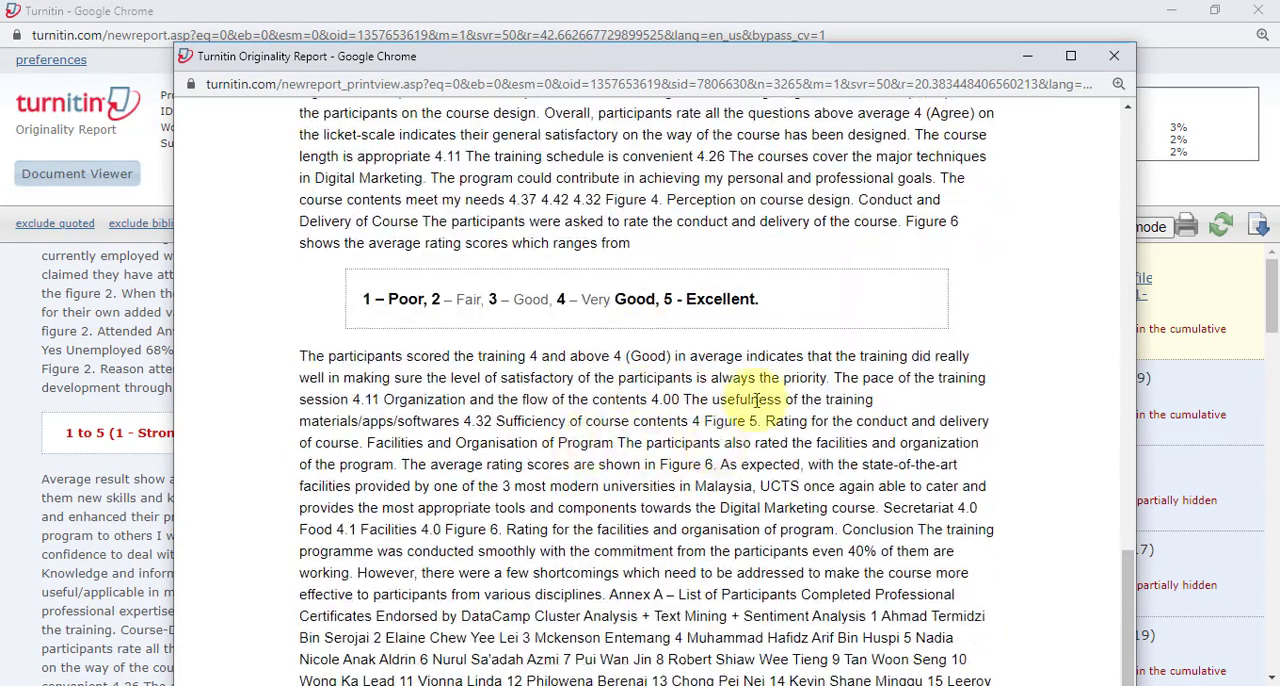
left_click(1114, 56)
Step: Change the report mode to quickview (classic) report, review the underlined matches in the text and return to the assignment inbox
left_click(1050, 226)
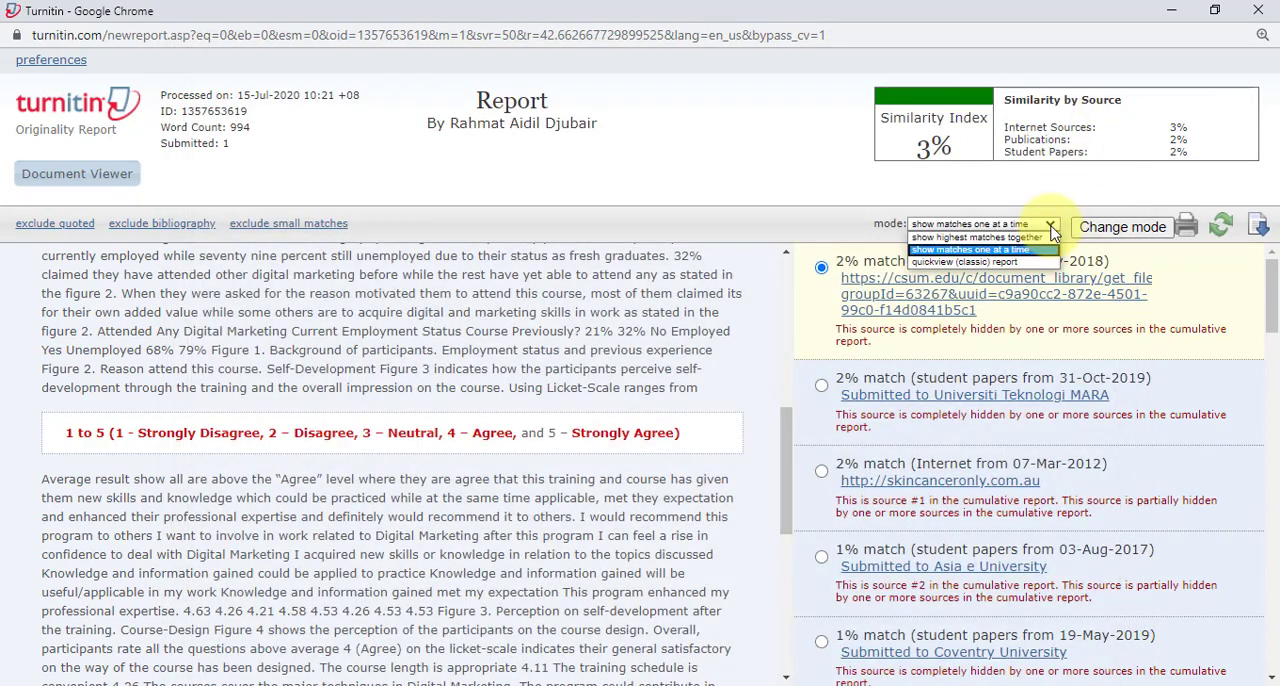
left_click(993, 262)
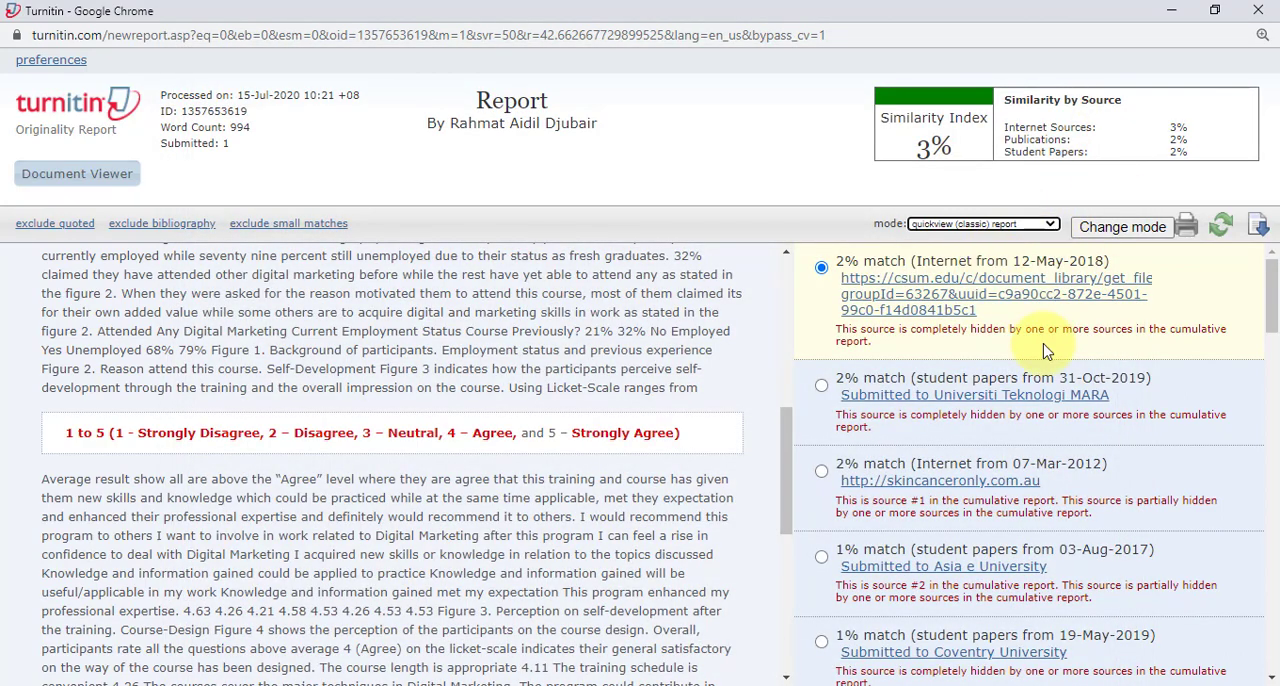
left_click(1122, 227)
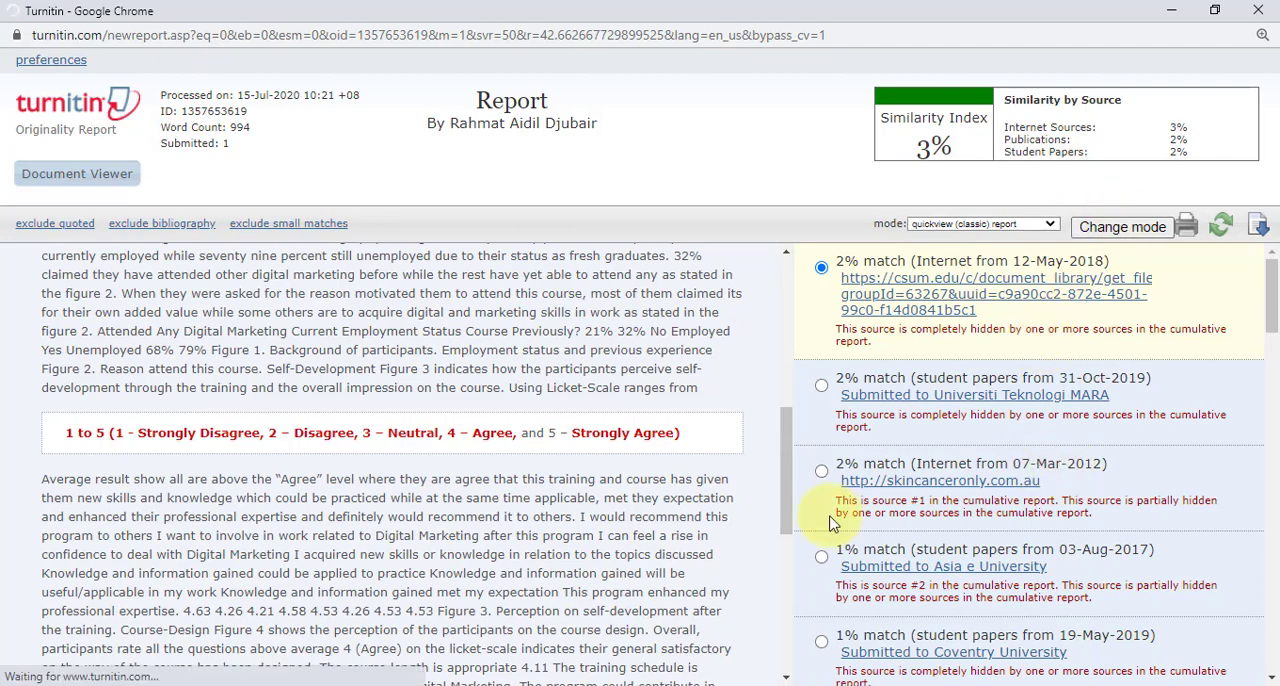
scroll(730, 500, "down", 15)
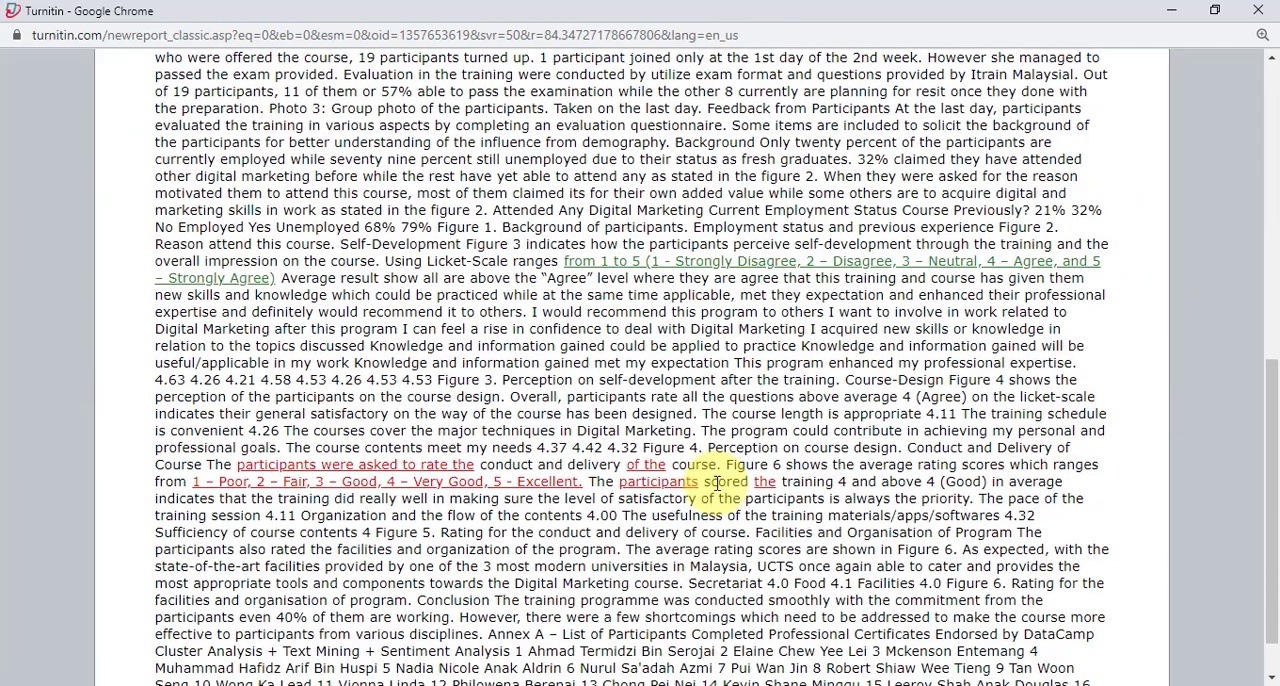
scroll(717, 483, "up", 15)
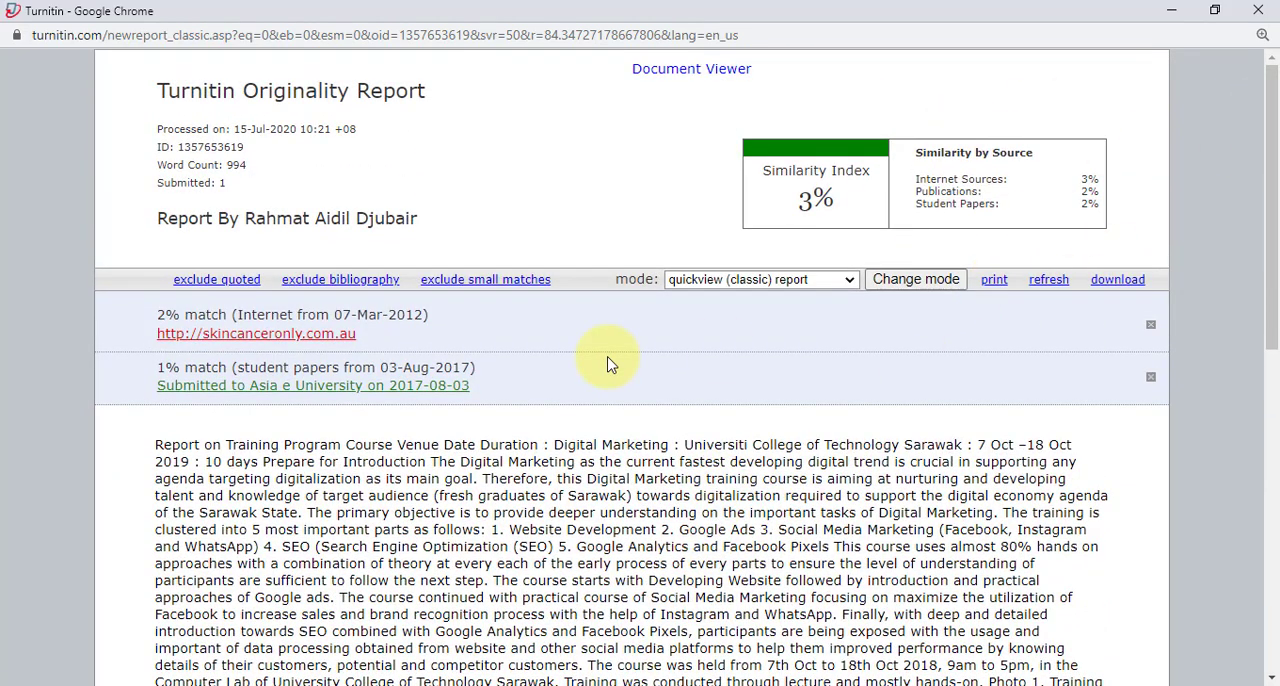
left_click_drag(993, 8, 1279, 145)
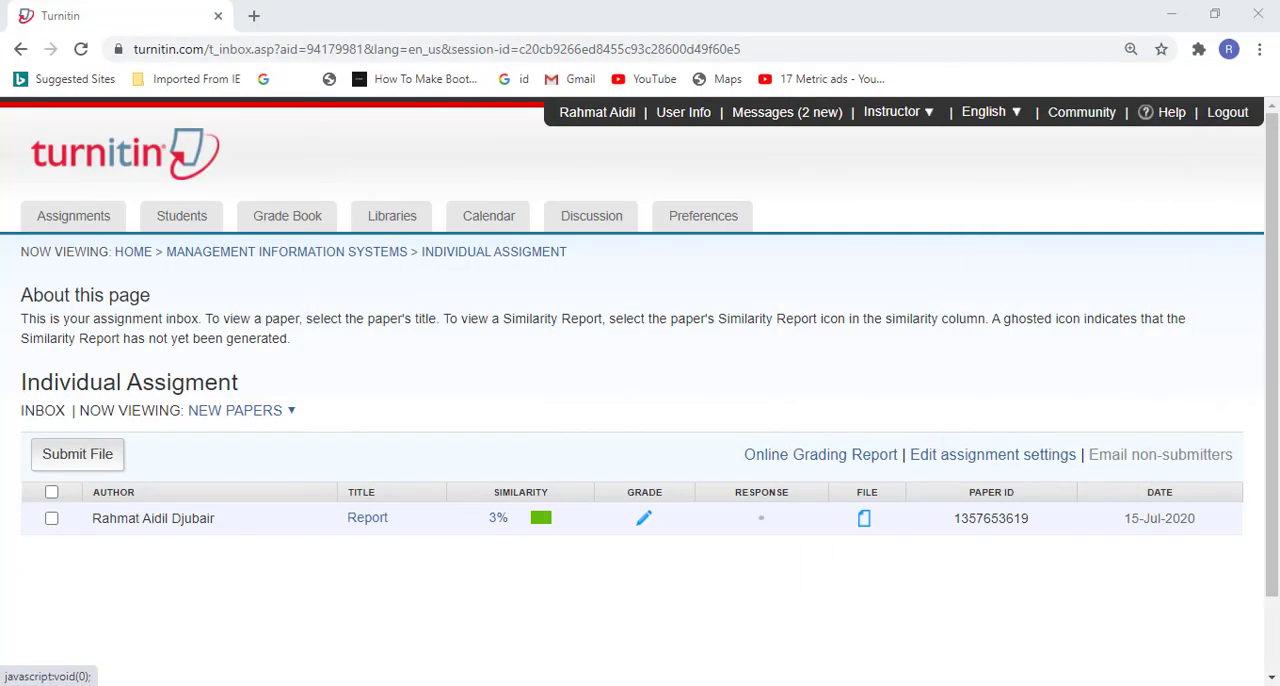